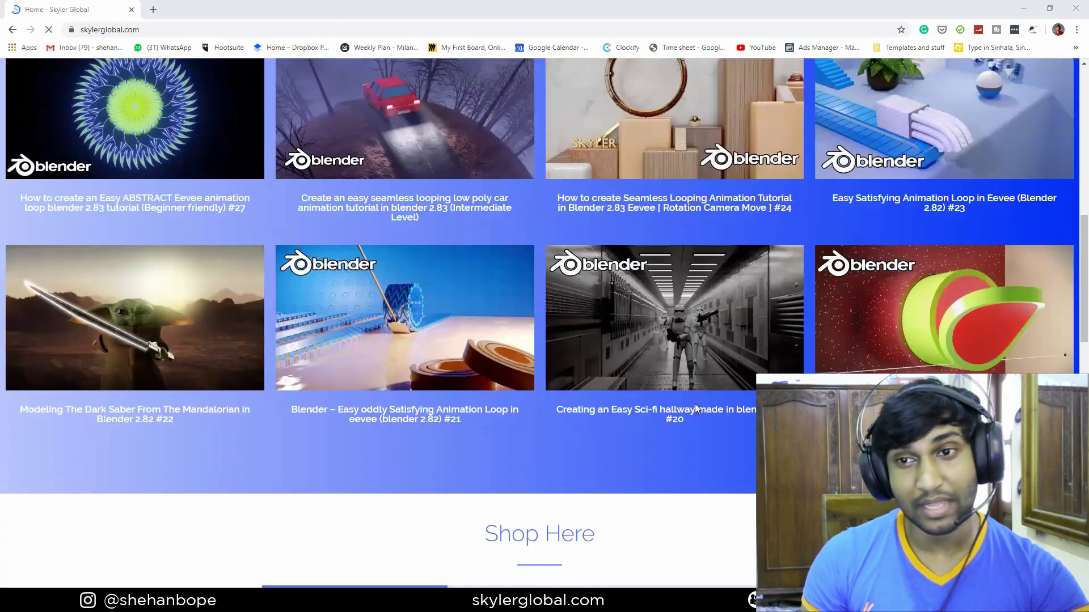
# Browse the website down to its shop section and show the project files on offer.
pyautogui.scroll(-5, 579, 338)
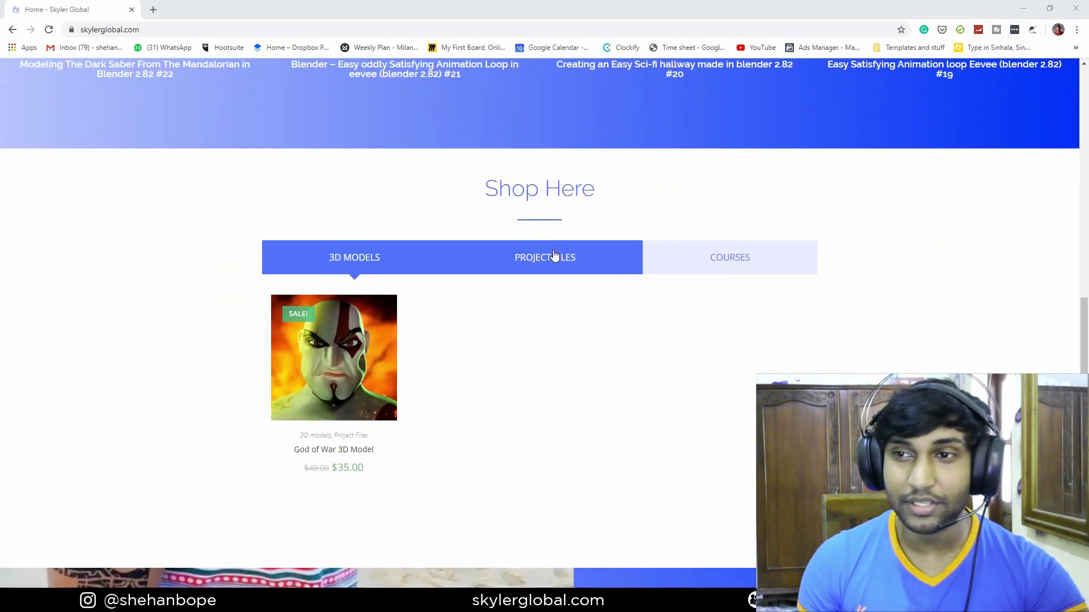
pyautogui.click(554, 257)
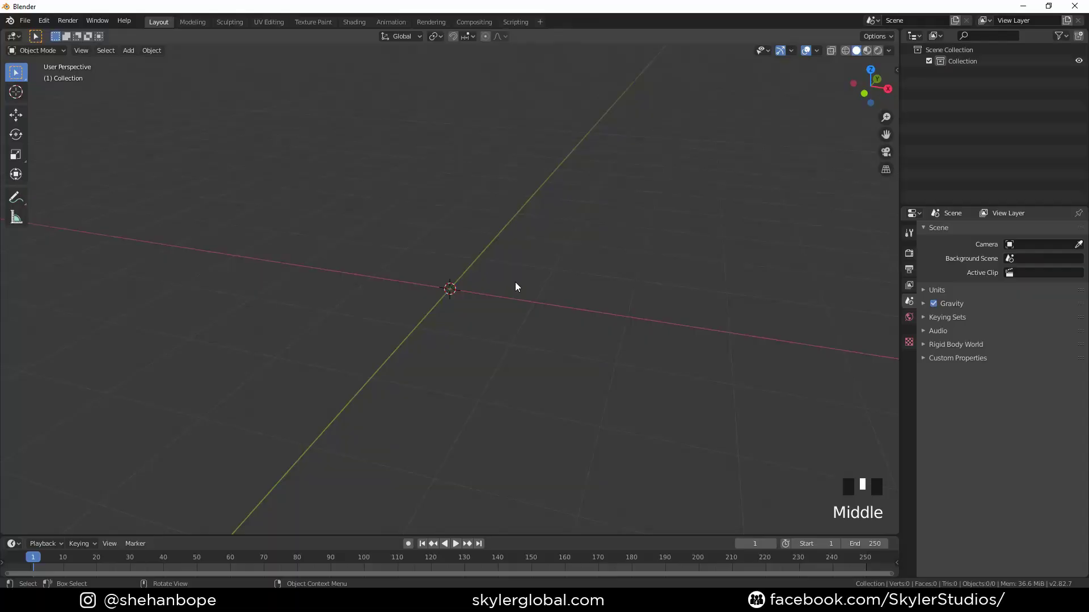
# In Blender, add a UV sphere at the origin and rotate it 90° about the X axis.
pyautogui.hotkey('shift', 'a')
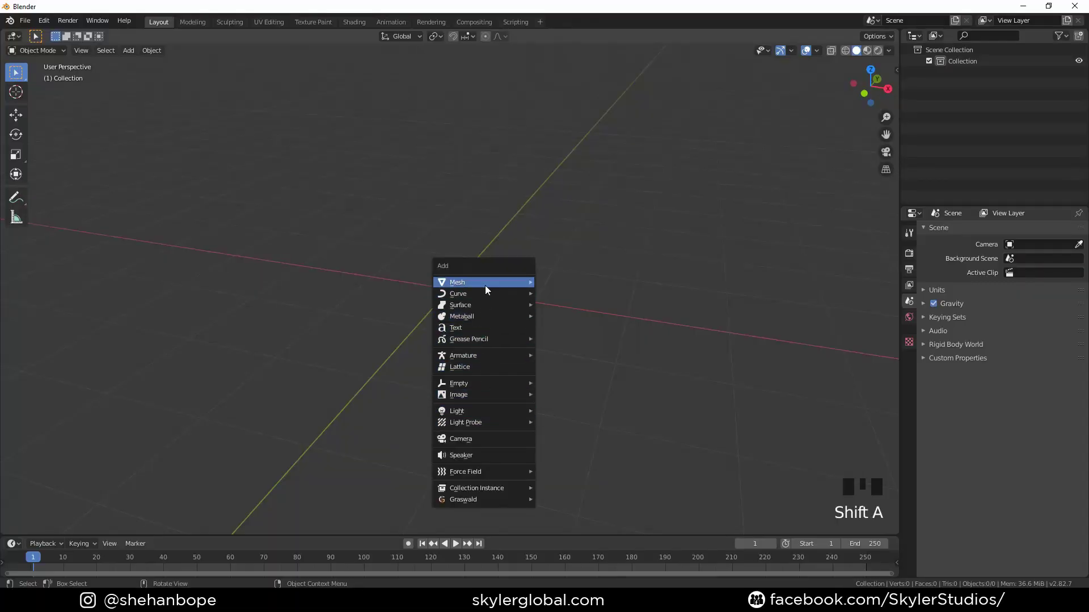
pyautogui.moveTo(482, 284)
pyautogui.click(566, 317)
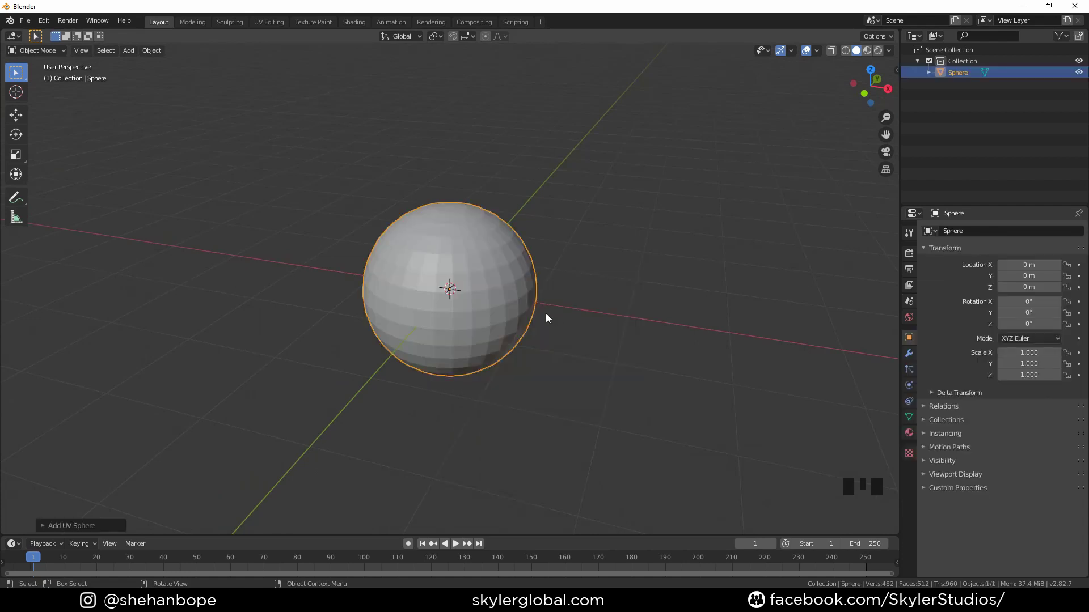
pyautogui.write('rx90')
pyautogui.press('Return')
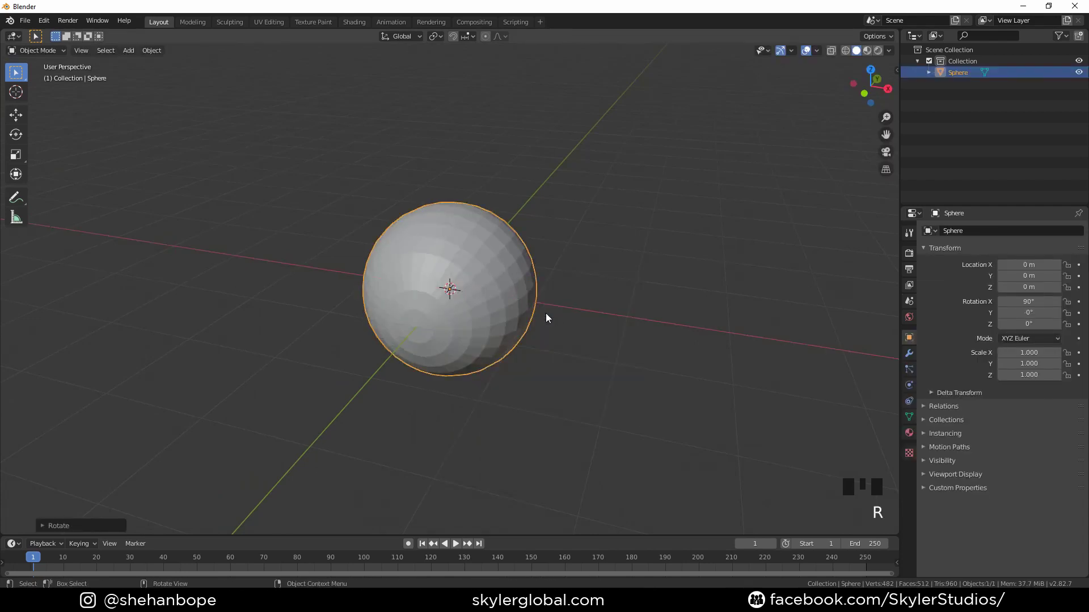
# Apply all transforms to the sphere and display its transform and dimension values beside the viewport.
pyautogui.press('KP_3')
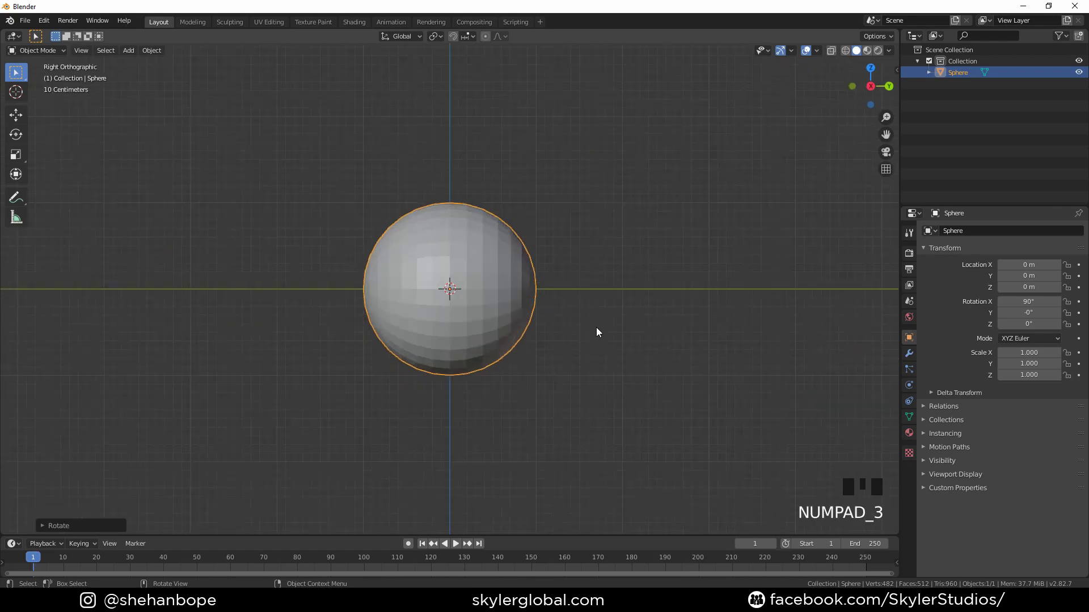
pyautogui.hotkey('ctrl', 'a')
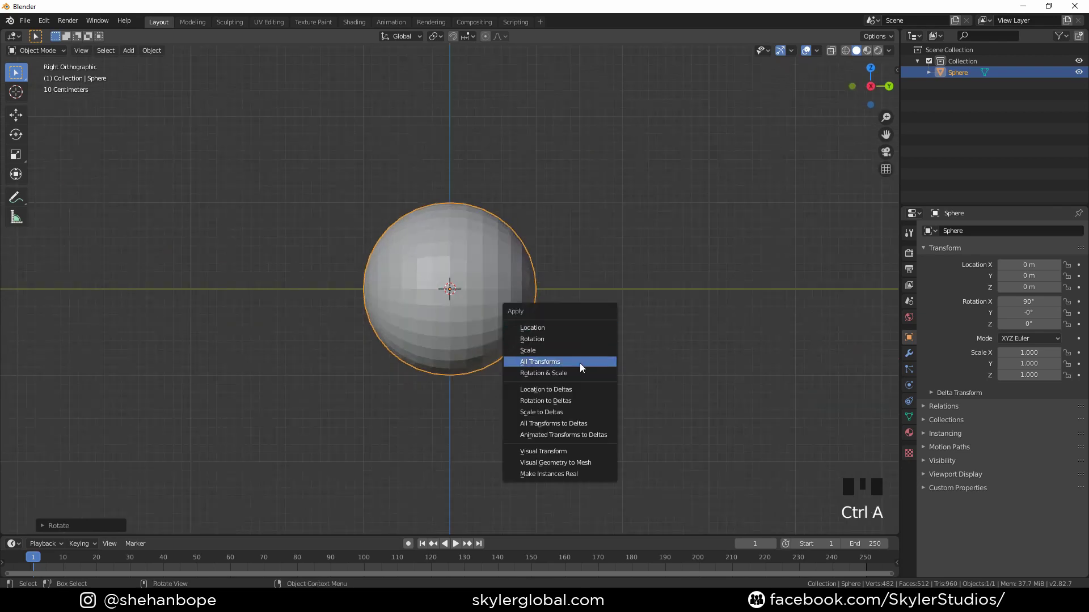
pyautogui.click(577, 363)
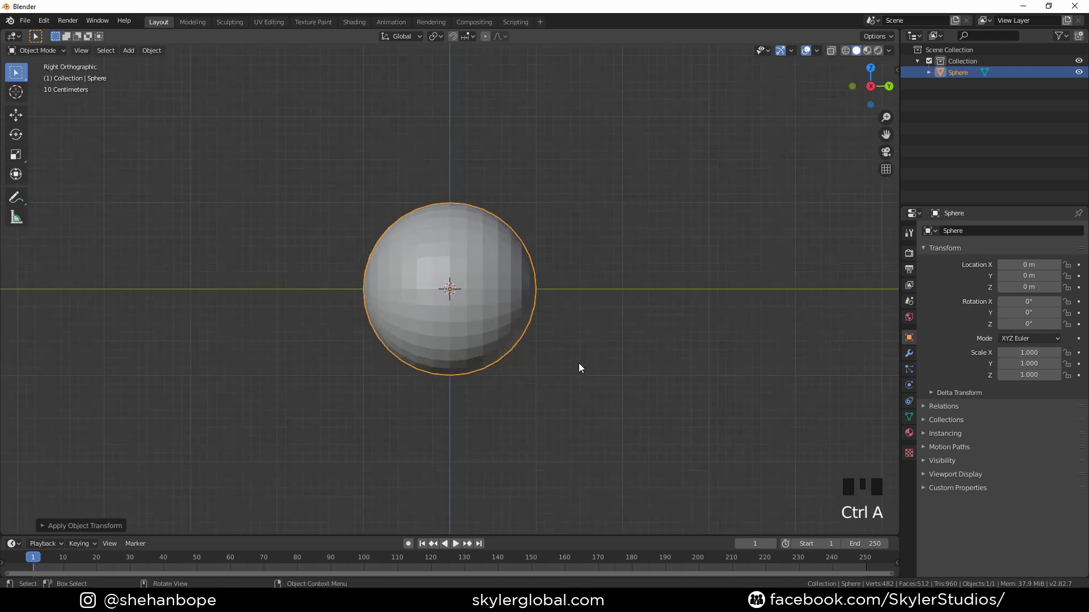
pyautogui.press('n')
pyautogui.click(887, 59)
pyautogui.click(891, 68)
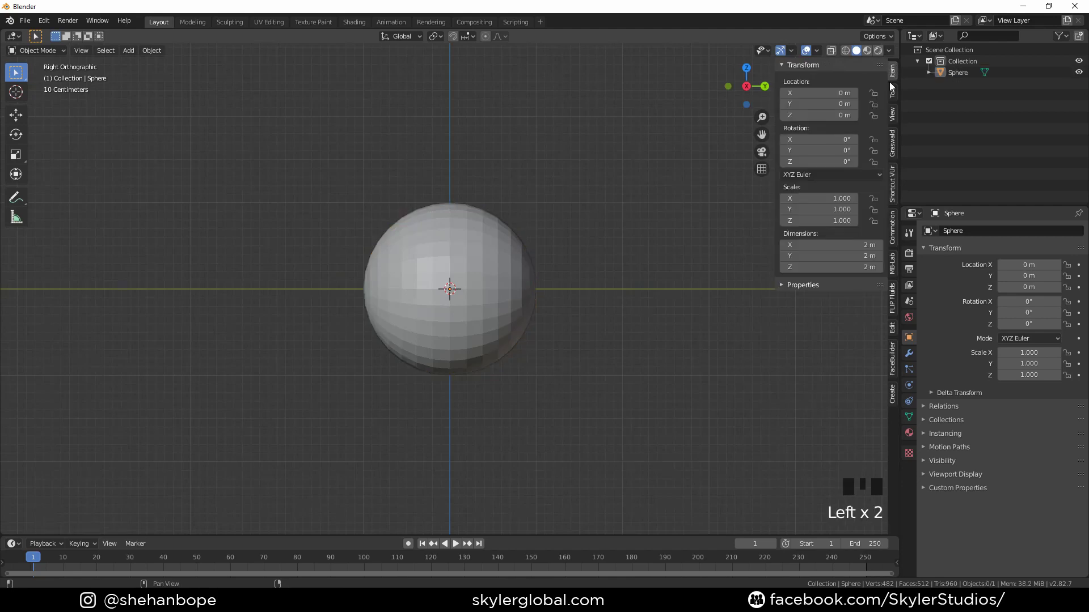
# In Edit Mode with X-ray on, select the sphere's front cap of vertices on the negative Y side from the right view.
pyautogui.scroll(-2, 481, 225)
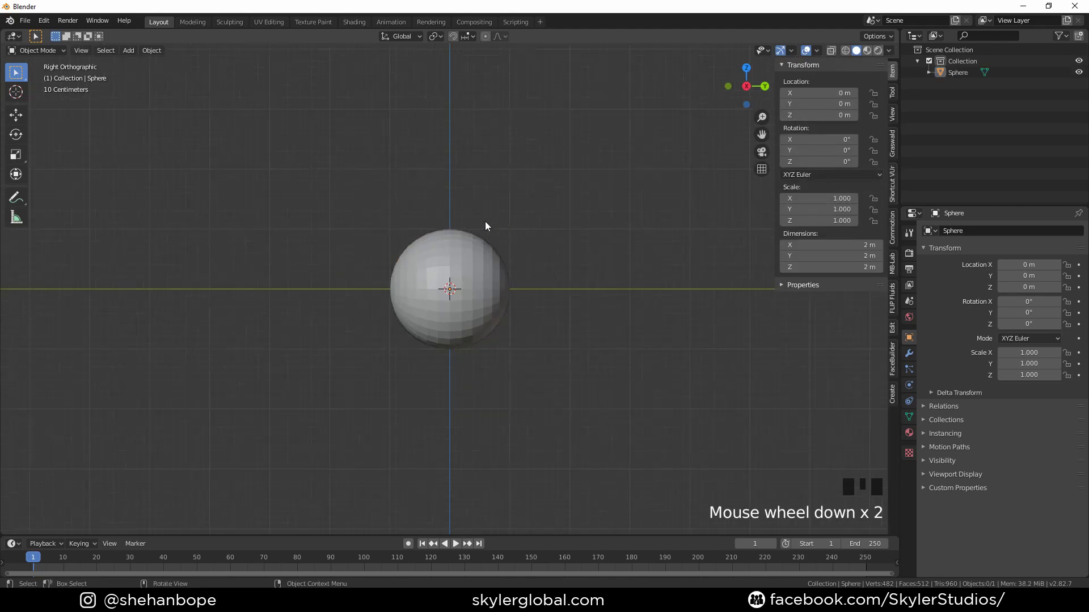
pyautogui.moveTo(481, 226); pyautogui.dragTo(603, 226, button='middle')
pyautogui.scroll(1, 564, 239)
pyautogui.press('KP_3')
pyautogui.scroll(4, 563, 238)
pyautogui.press('Tab')
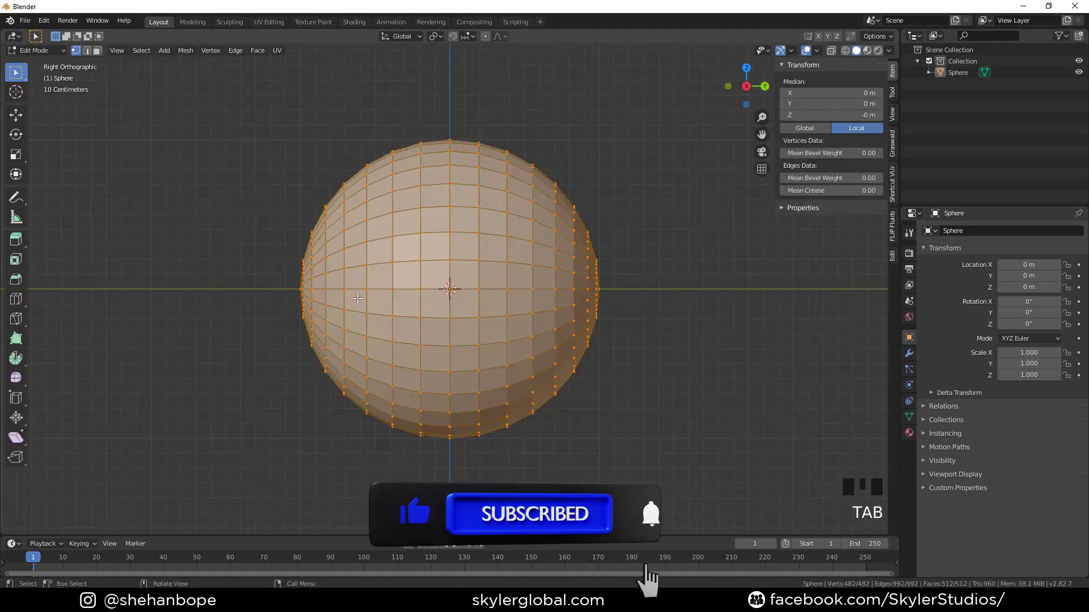
pyautogui.keyDown('shift'); pyautogui.moveTo(318, 280); pyautogui.dragTo(353, 281, button='middle'); pyautogui.keyUp('shift')
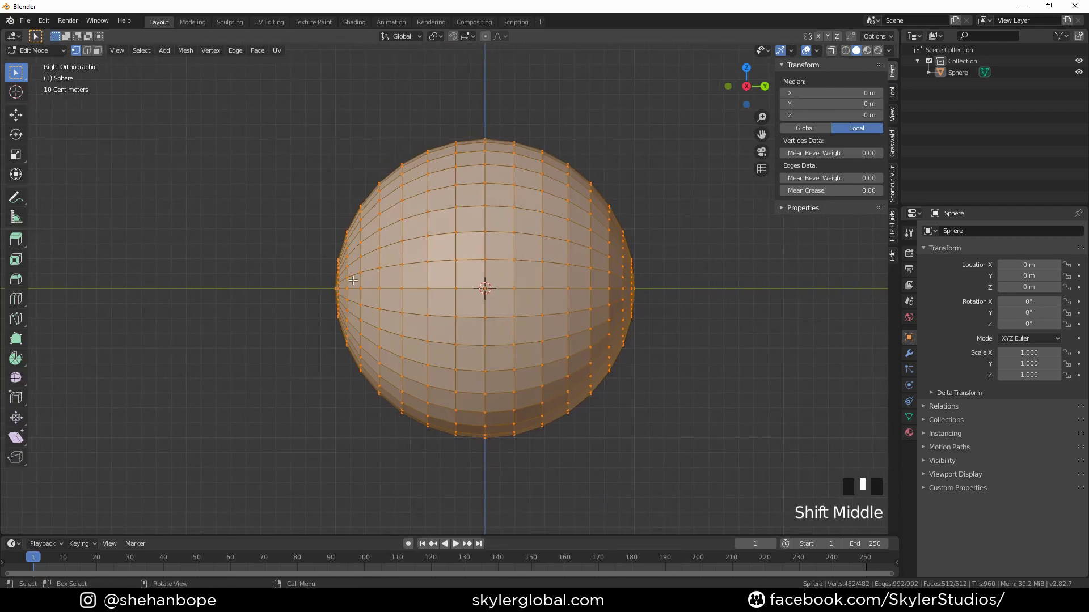
pyautogui.hotkey('alt', 'z')
pyautogui.click(280, 172)
pyautogui.moveTo(280, 172); pyautogui.dragTo(369, 395)
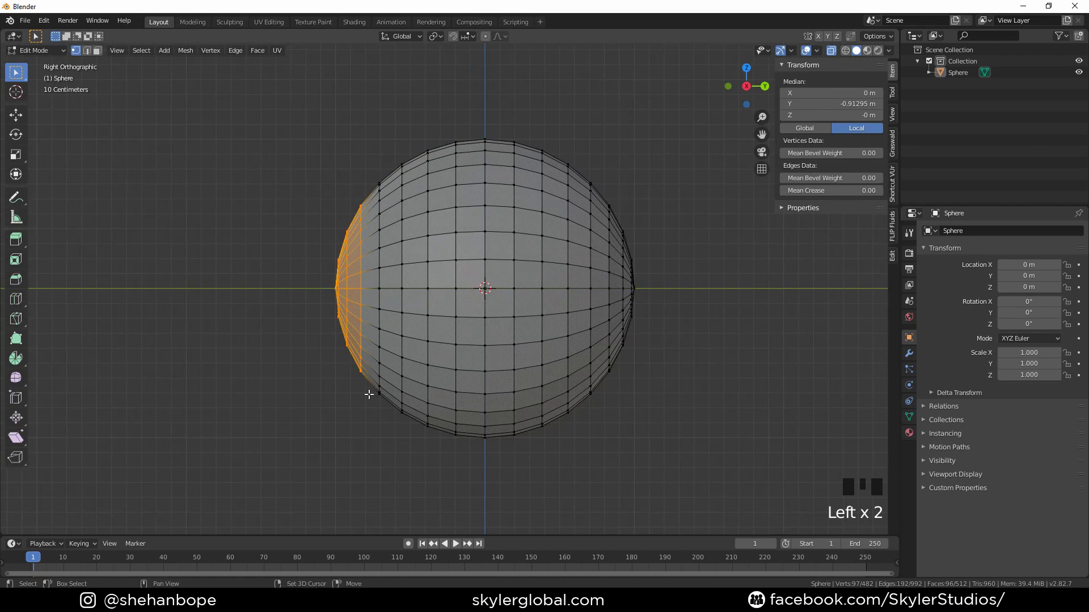
# Duplicate the selected cap in place and flip the copy by scaling it -1 along Y.
pyautogui.hotkey('shift', 'd')
pyautogui.rightClick(339, 373)
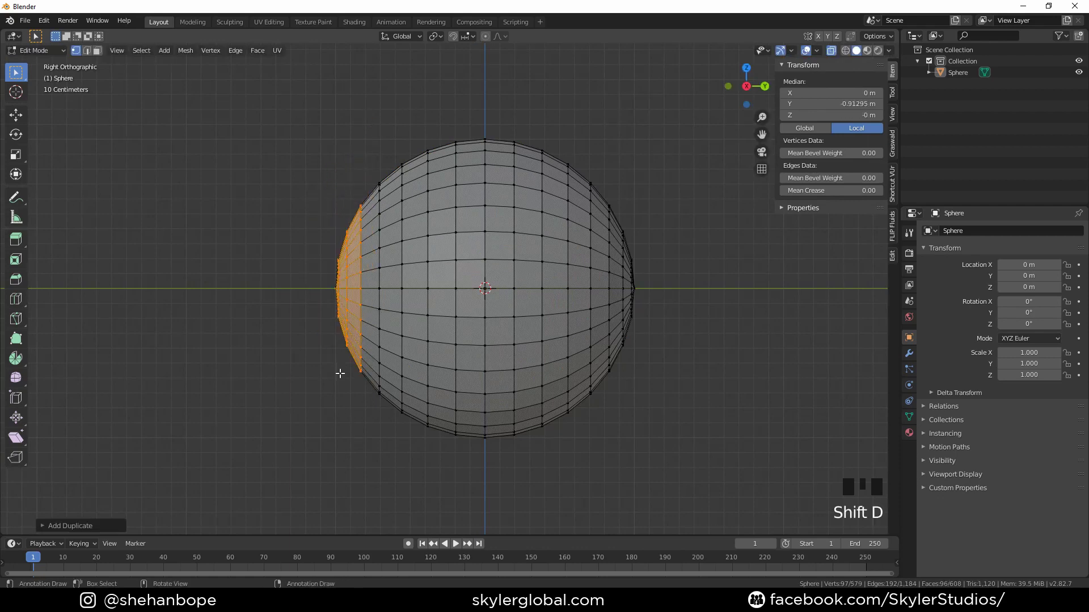
pyautogui.press('s')
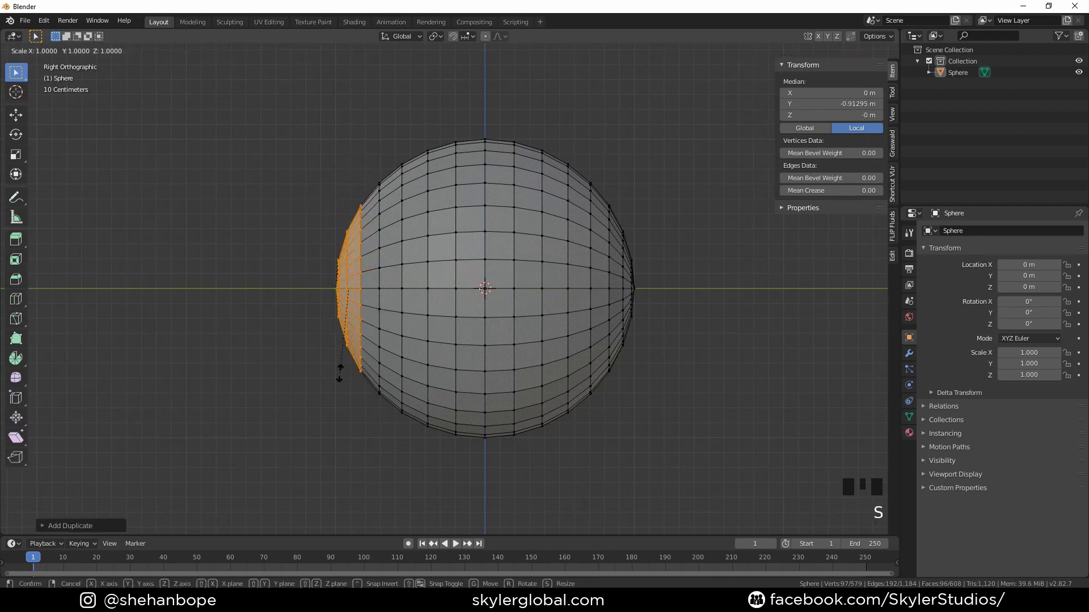
pyautogui.write('y')
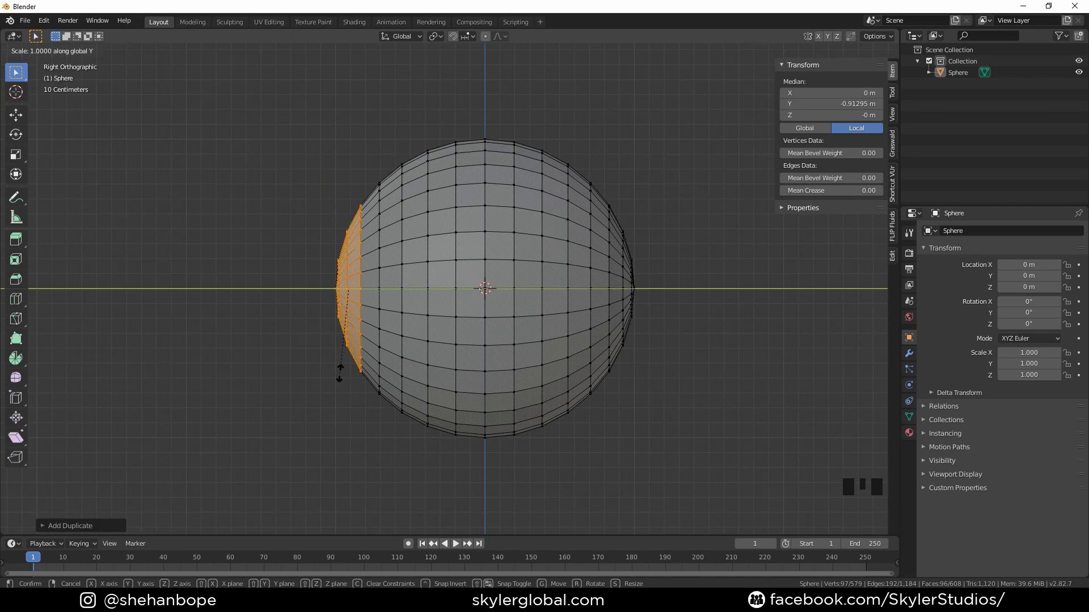
pyautogui.write('-1')
pyautogui.press('Return')
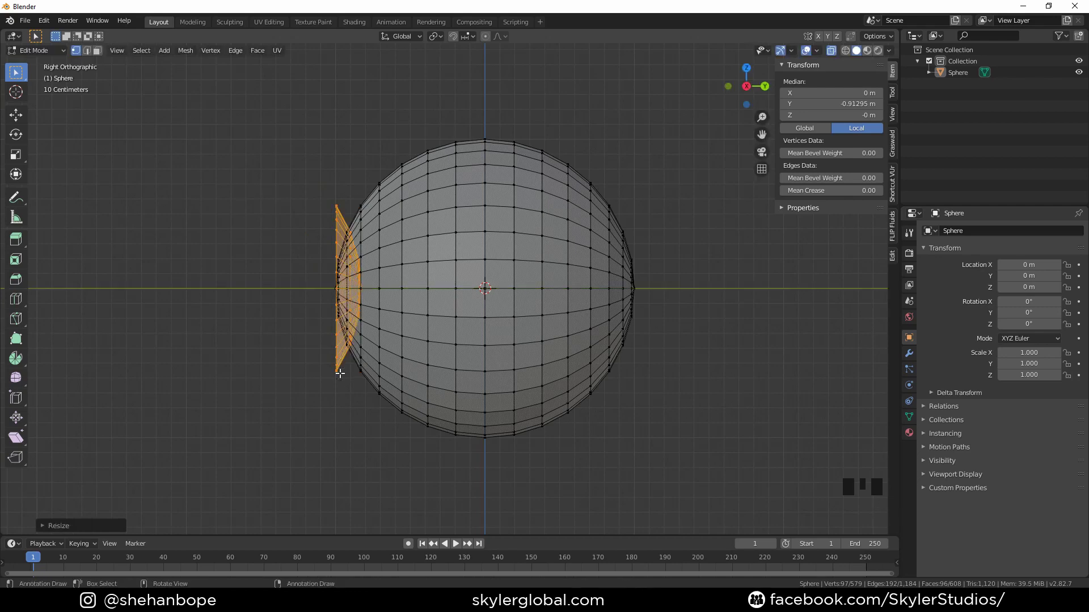
# Move the flipped cap along Y into the sphere until its rim meets the sphere's surface.
pyautogui.press('g')
pyautogui.press('y')
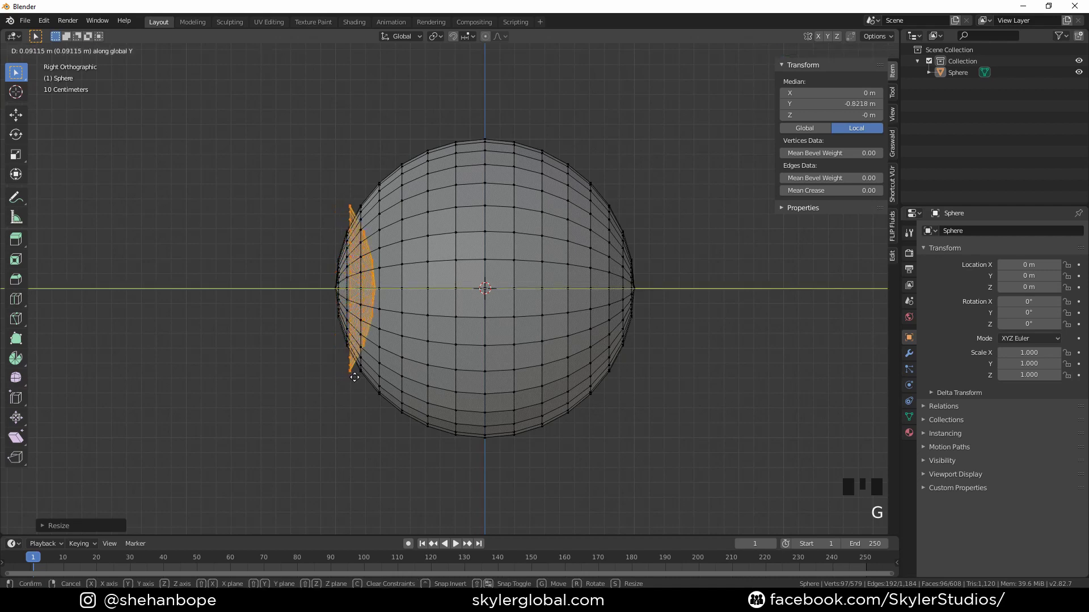
pyautogui.scroll(6, 369, 380)
pyautogui.scroll(-5, 363, 318)
pyautogui.click(352, 328)
# Grow a selection from the sphere's front pole vertex and pull it outward along Y with proportional editing to a median of about -1.057 m.
pyautogui.click(343, 340)
pyautogui.moveTo(342, 340); pyautogui.dragTo(323, 304, button='middle')
pyautogui.press('KP_3')
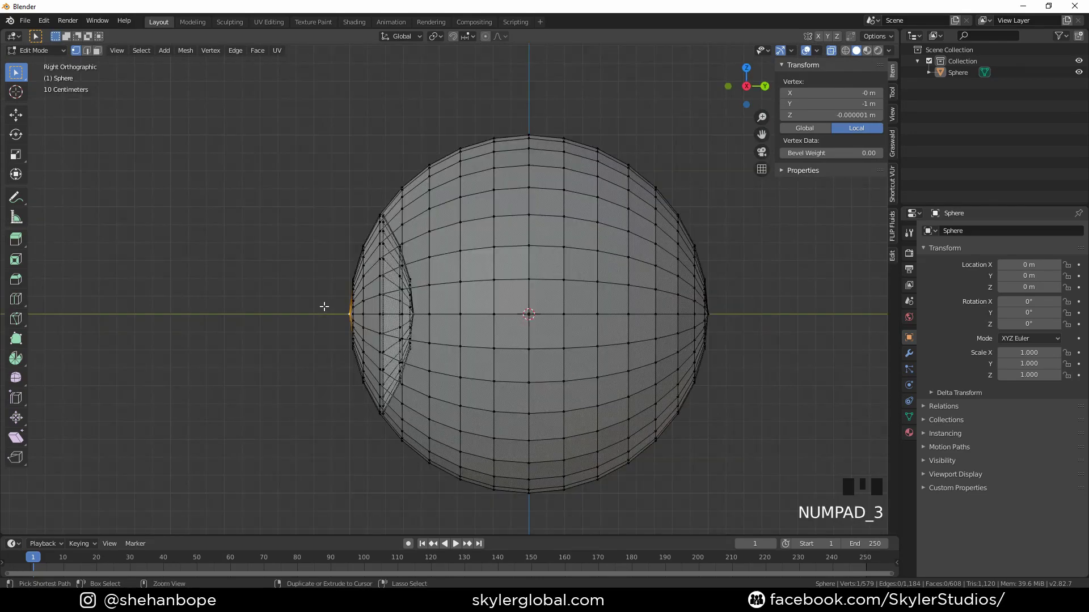
pyautogui.press('ctrl+KP_Add')
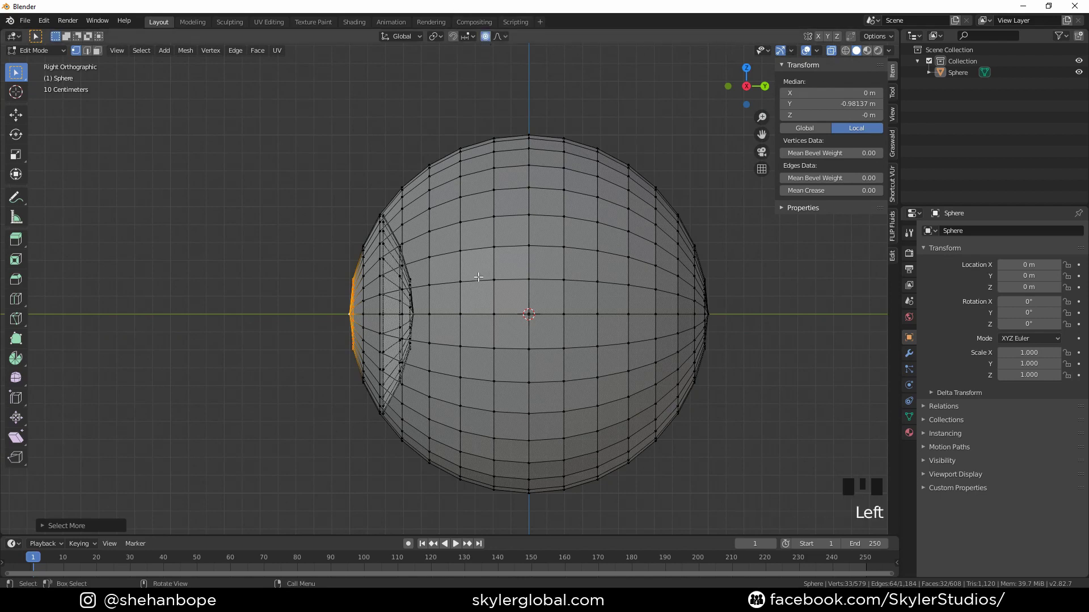
pyautogui.press('g')
pyautogui.scroll(6, 478, 277)
pyautogui.press('y')
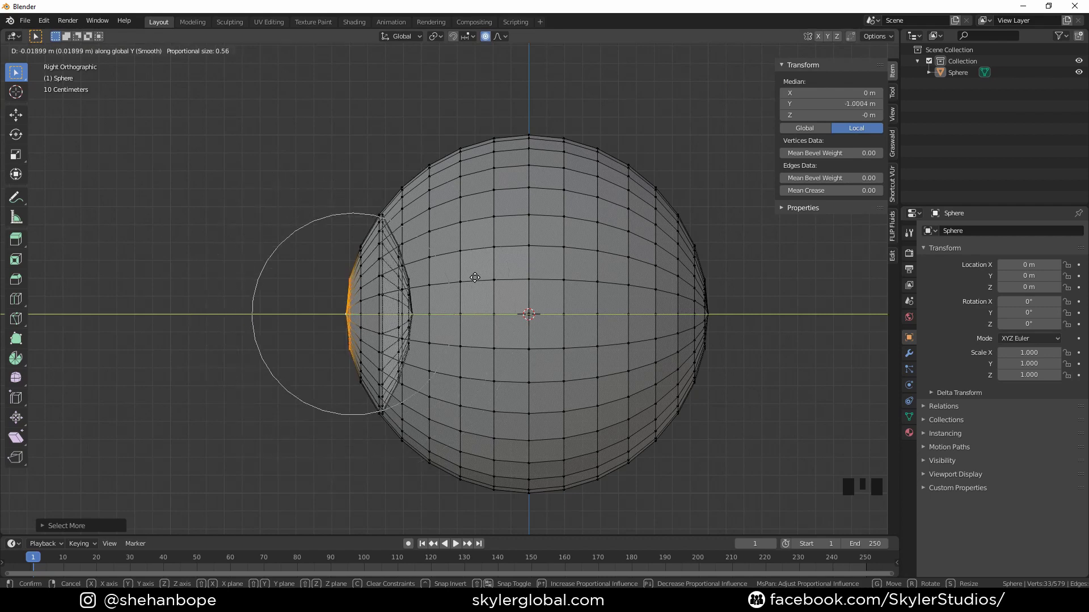
pyautogui.scroll(4, 474, 277)
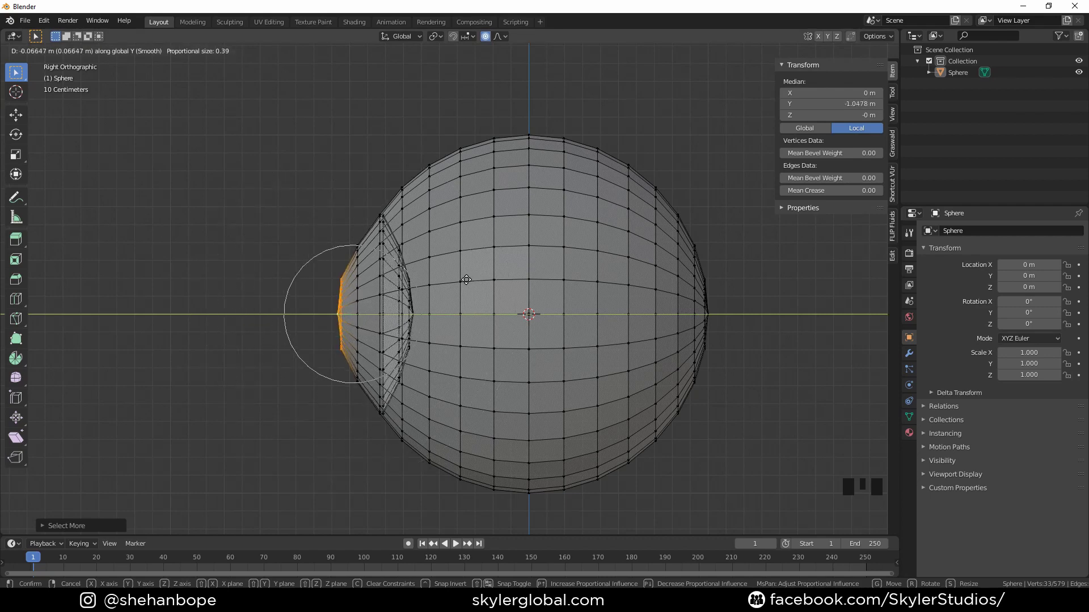
pyautogui.click(464, 279)
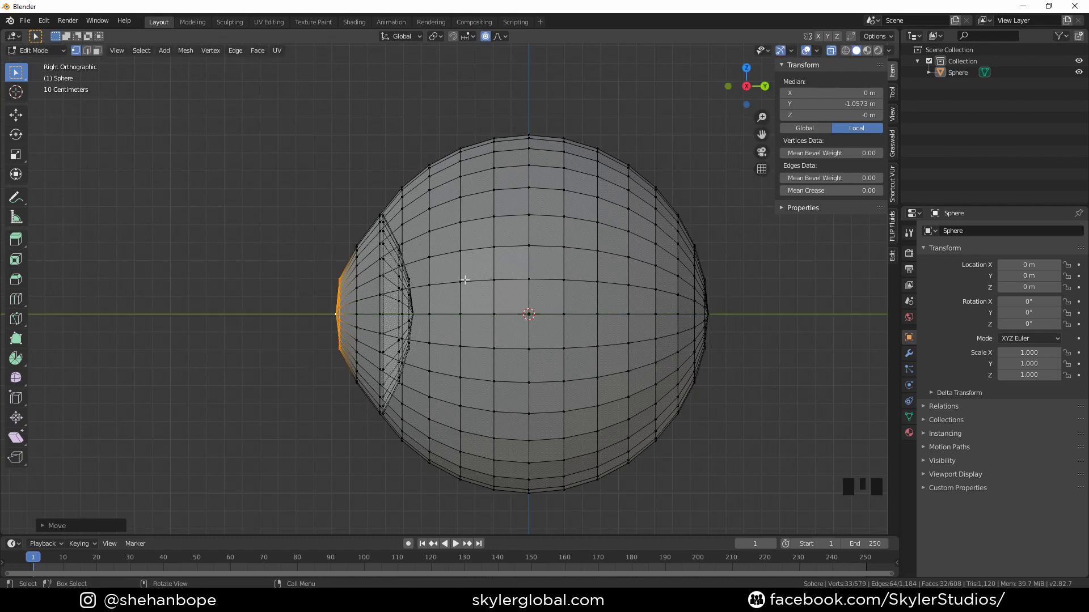
# Add a level 2 Subdivision Surface modifier to the eyeball object and shade it smooth.
pyautogui.press('Tab')
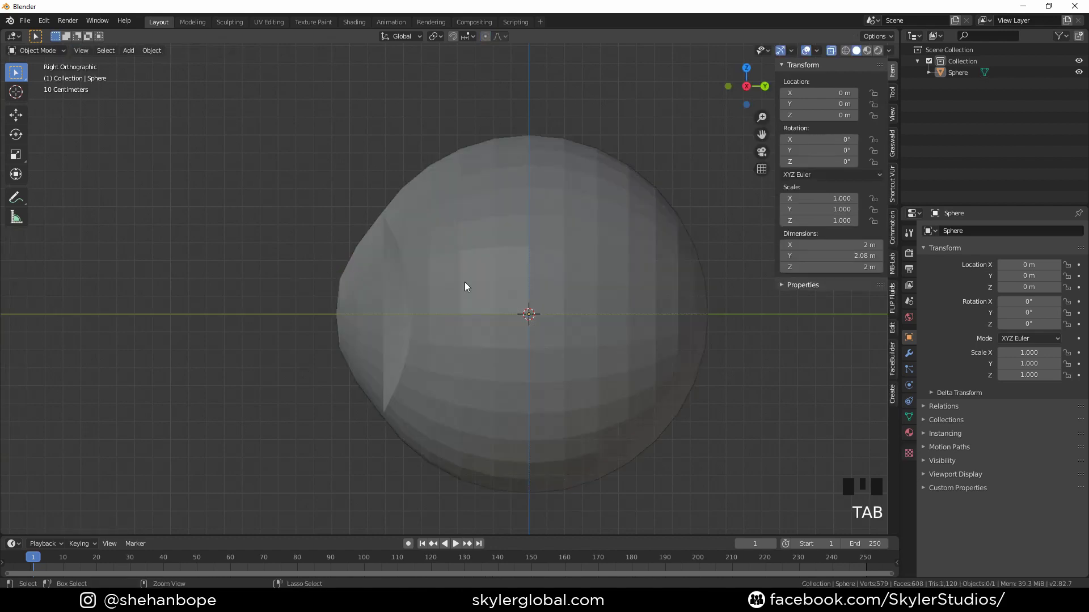
pyautogui.hotkey('ctrl', '2')
pyautogui.click(464, 282)
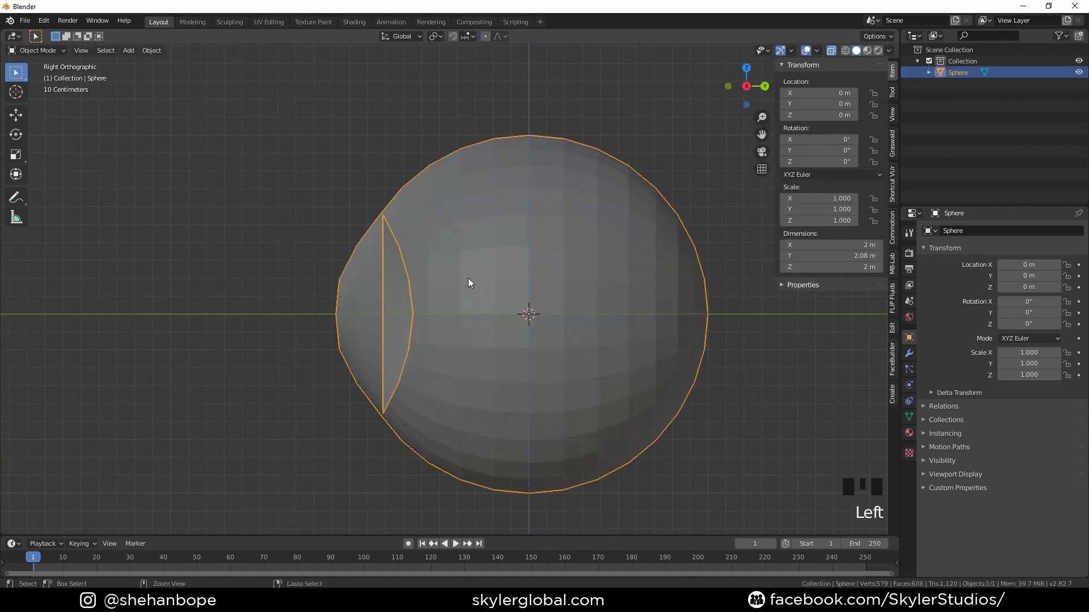
pyautogui.hotkey('ctrl', '2')
pyautogui.moveTo(393, 287); pyautogui.dragTo(508, 239, button='middle')
pyautogui.scroll(-3, 509, 239)
pyautogui.rightClick(467, 210)
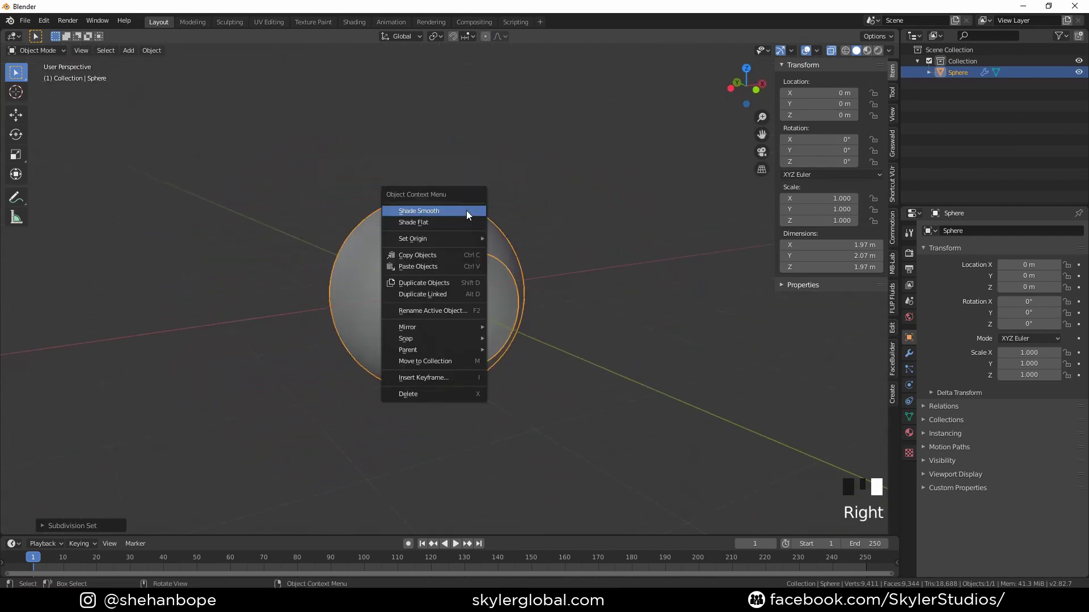
pyautogui.click(466, 212)
# Select the entire eyeball mesh in Edit Mode from the front view.
pyautogui.moveTo(567, 270); pyautogui.dragTo(436, 266, button='middle')
pyautogui.scroll(2, 435, 266)
pyautogui.press('Tab')
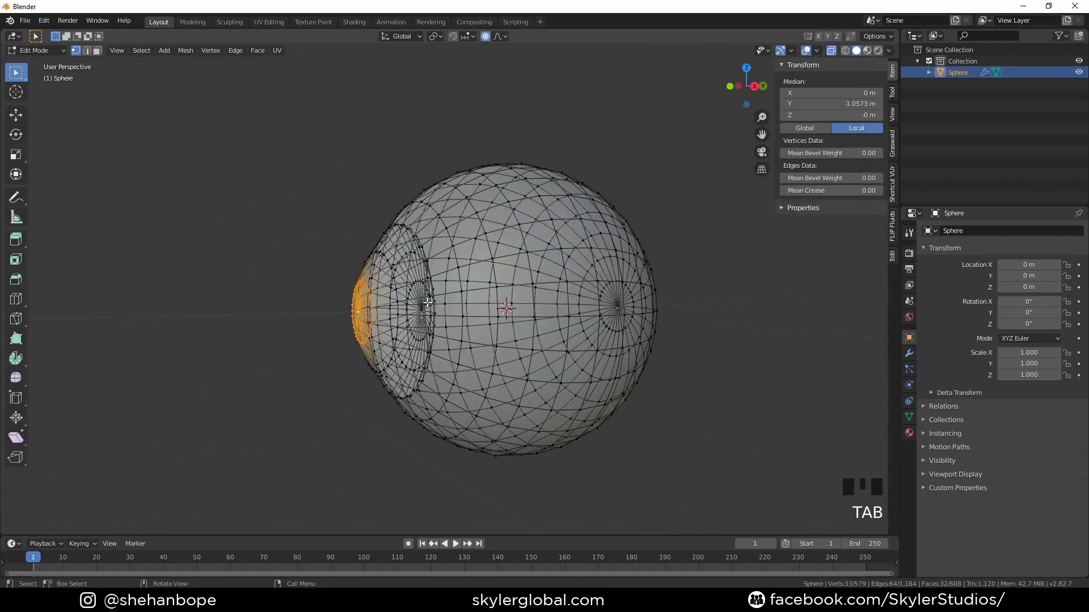
pyautogui.press('KP_1')
pyautogui.press('a')
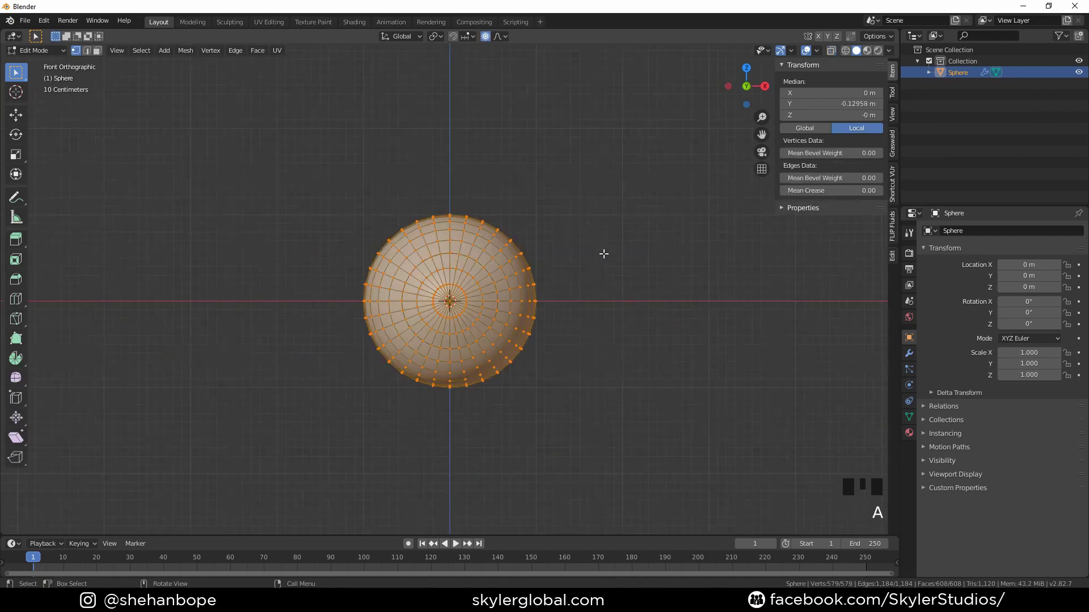
pyautogui.press('g')
pyautogui.press('x')
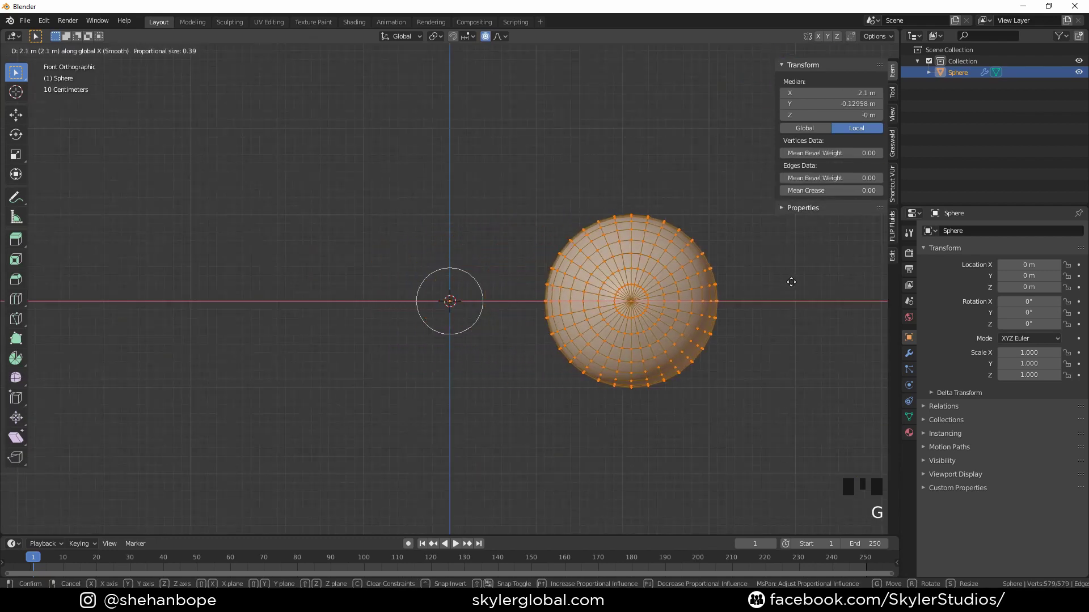
pyautogui.rightClick(796, 283)
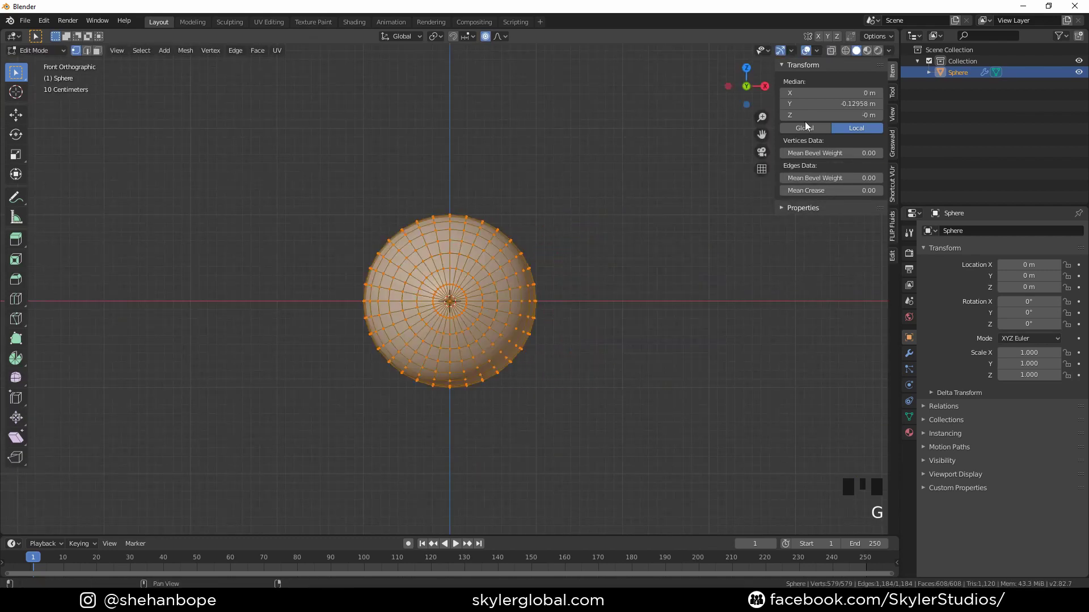
# Turn off proportional editing and move the whole eyeball mesh 3 m along the X axis.
pyautogui.click(496, 37)
pyautogui.click(492, 38)
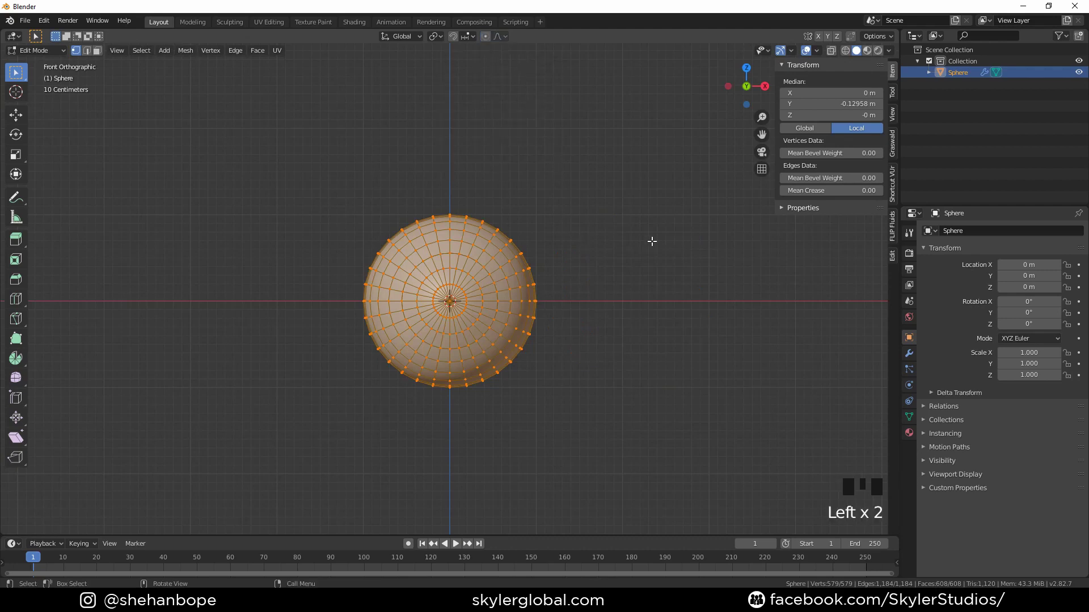
pyautogui.press('g')
pyautogui.press('x')
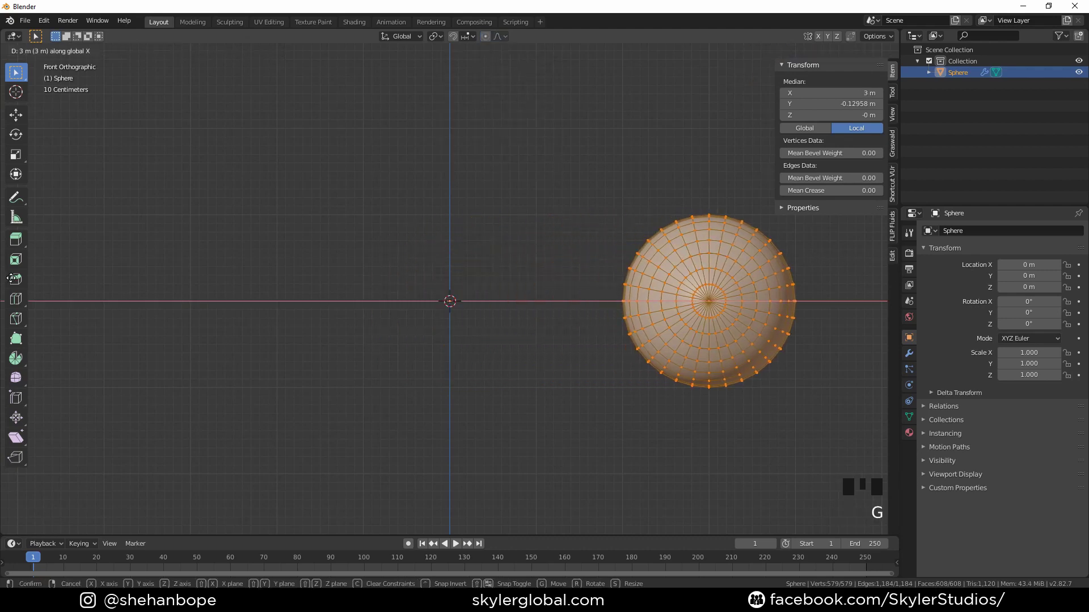
pyautogui.click(13, 283)
# Add a Mirror modifier on the X axis to create the second eyeball and return to Object Mode.
pyautogui.scroll(-4, 304, 335)
pyautogui.keyDown('shift'); pyautogui.moveTo(438, 318); pyautogui.dragTo(367, 334, button='middle'); pyautogui.keyUp('shift')
pyautogui.click(909, 353)
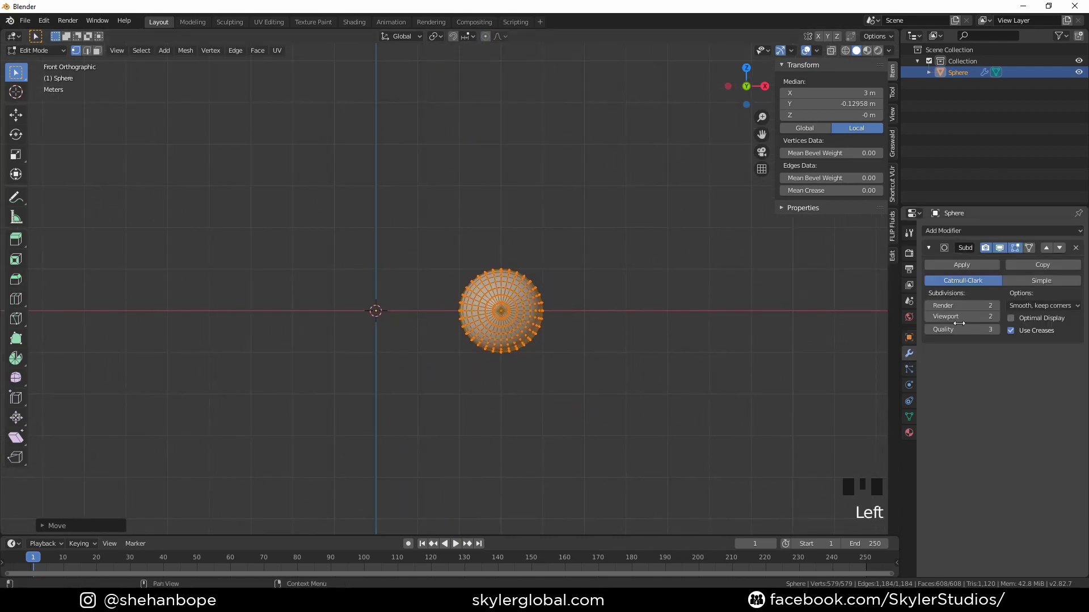
pyautogui.click(974, 231)
pyautogui.click(853, 343)
pyautogui.press('Tab')
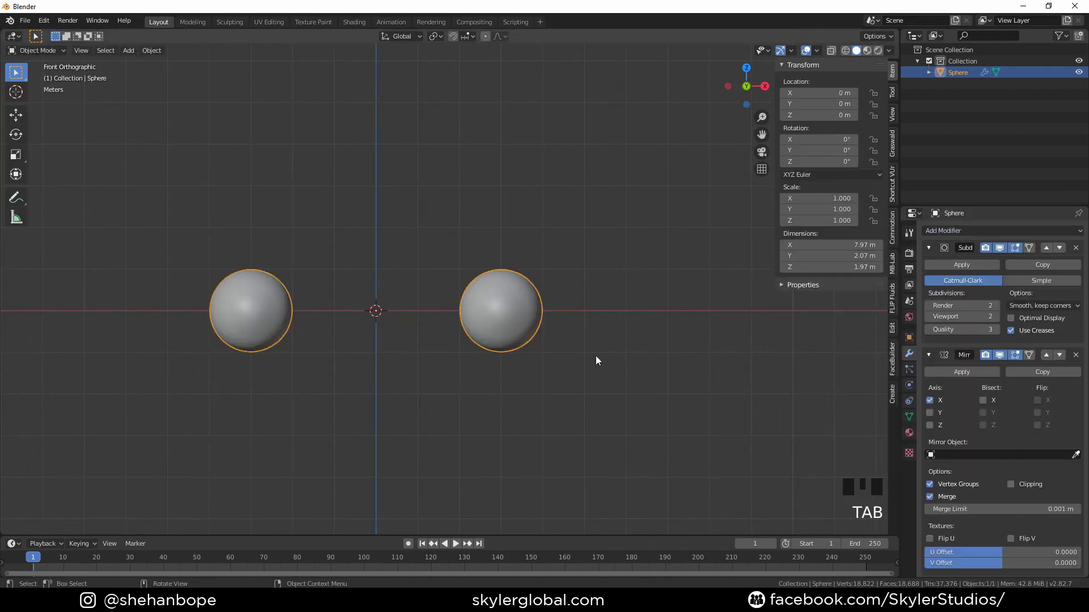
# Move the whole eyeball mesh 1 m towards the origin along X from the front view and return to Object Mode.
pyautogui.moveTo(598, 360)
pyautogui.mouseDown(button='middle')
pyautogui.moveTo(673, 357)
pyautogui.moveTo(617, 351)
pyautogui.mouseUp(button='middle')
pyautogui.press('KP_1')
pyautogui.press('Tab')
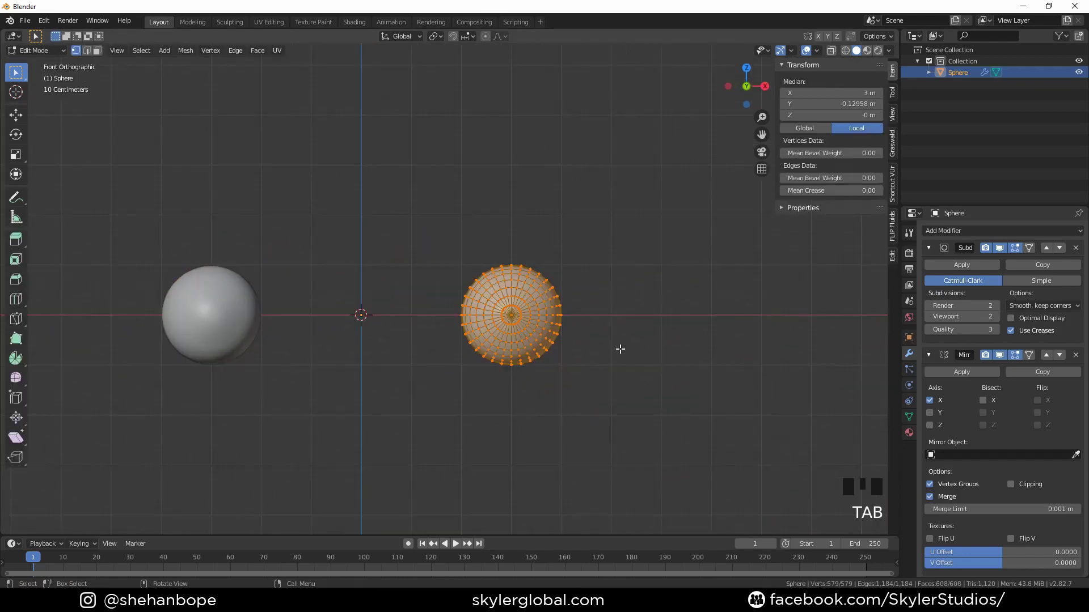
pyautogui.press('g')
pyautogui.click(571, 354)
pyautogui.scroll(3, 552, 366)
pyautogui.press('Tab')
pyautogui.moveTo(552, 366); pyautogui.dragTo(502, 354, button='middle')
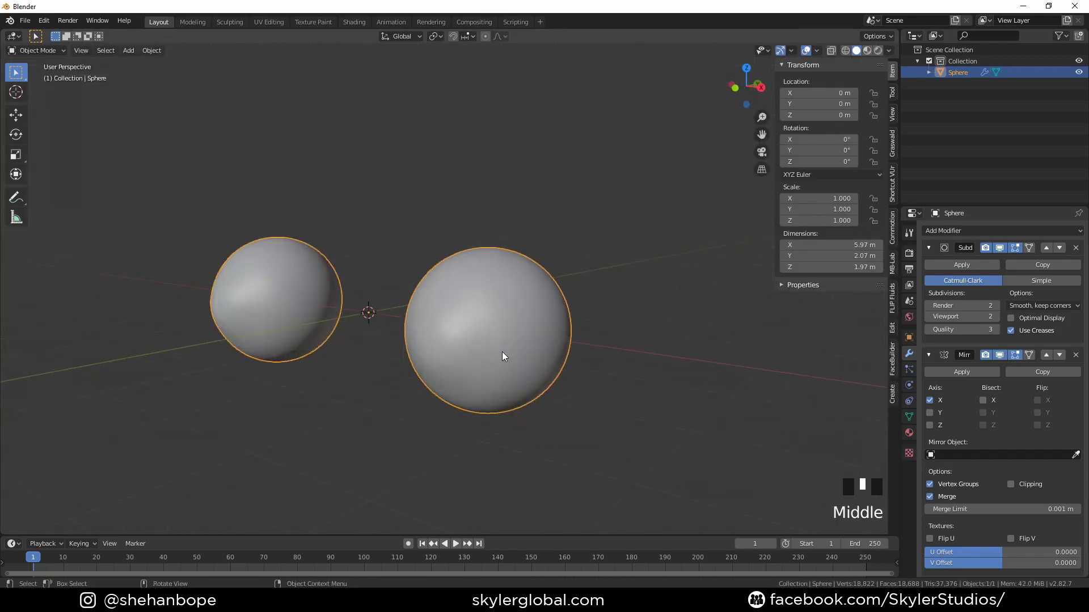
# Switch to the Shading workspace and create a new material for the eyeballs.
pyautogui.moveTo(566, 287); pyautogui.dragTo(549, 283, button='middle')
pyautogui.click(345, 21)
pyautogui.scroll(2, 550, 344)
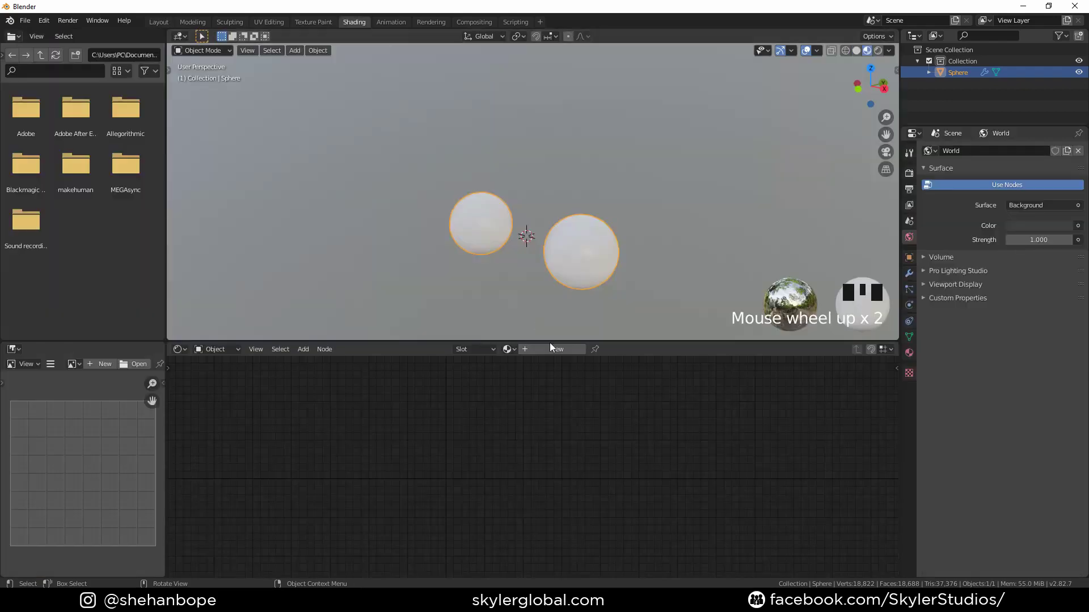
pyautogui.click(552, 348)
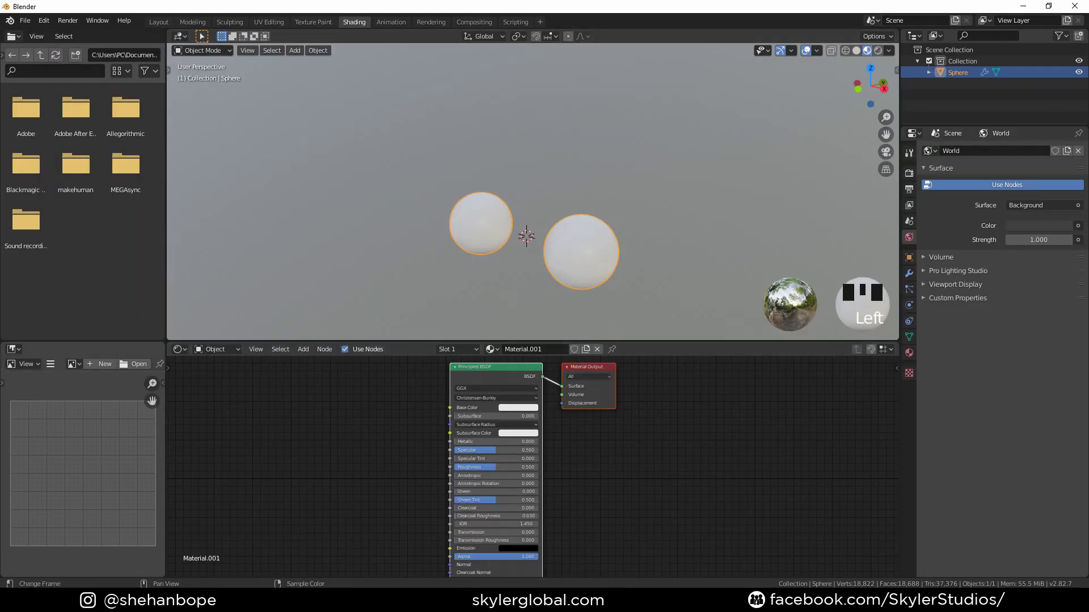
# Move the Principled BSDF lower in the node graph and add a Gradient Texture node to the left of the Material Output.
pyautogui.scroll(-6, 383, 501)
pyautogui.moveTo(484, 407); pyautogui.dragTo(468, 517)
pyautogui.hotkey('shift', 'a')
pyautogui.click(408, 450)
pyautogui.write('grad')
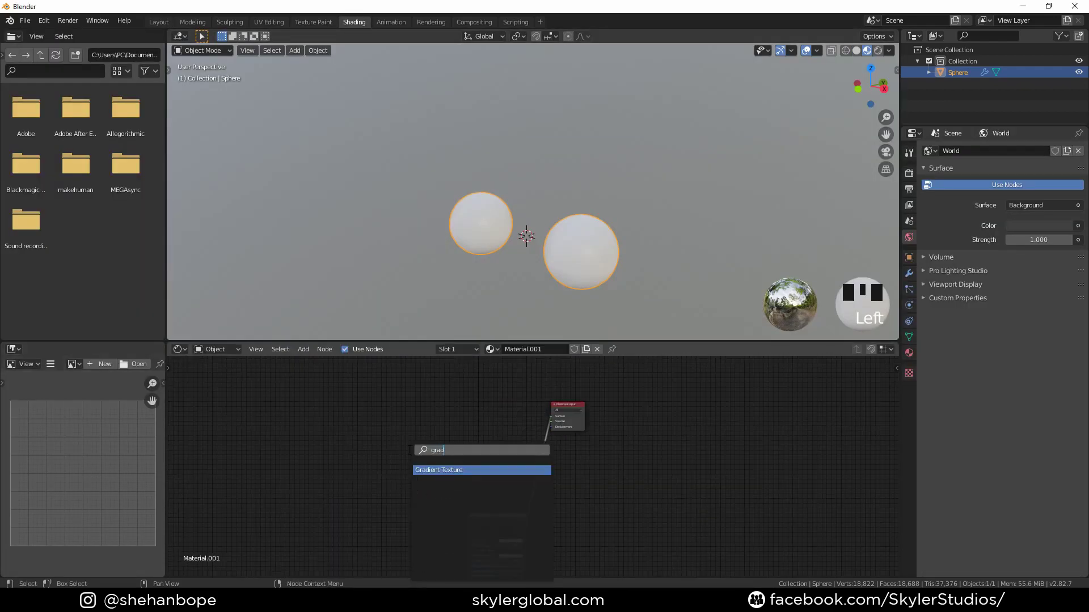
pyautogui.press('Return')
pyautogui.click(418, 445)
pyautogui.scroll(2, 479, 446)
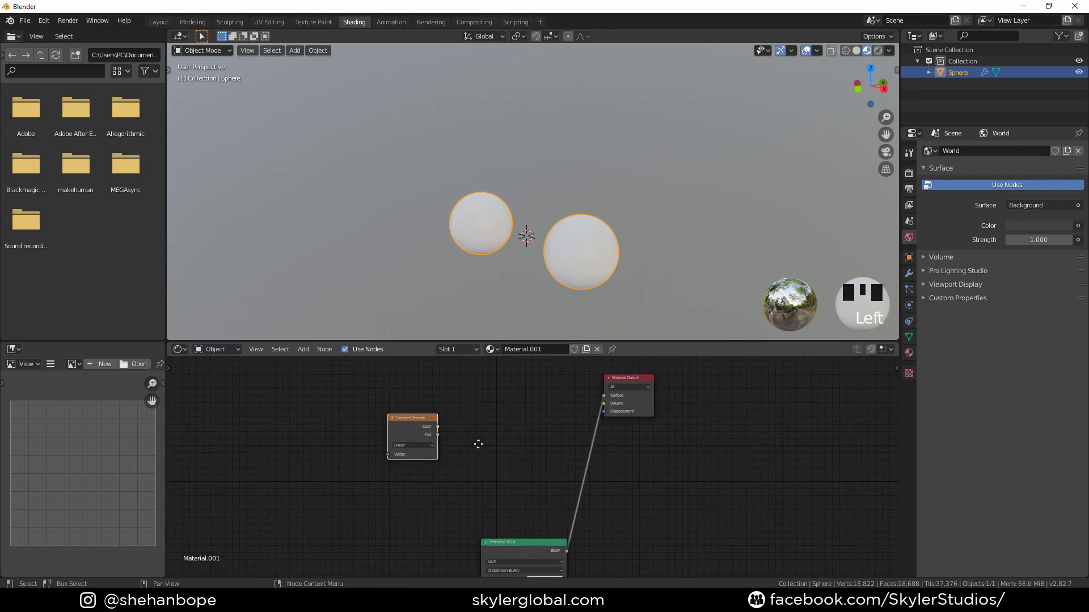
# Search the add-ons in Preferences for "node" to check whether Node Wrangler is enabled.
pyautogui.click(45, 20)
pyautogui.click(80, 181)
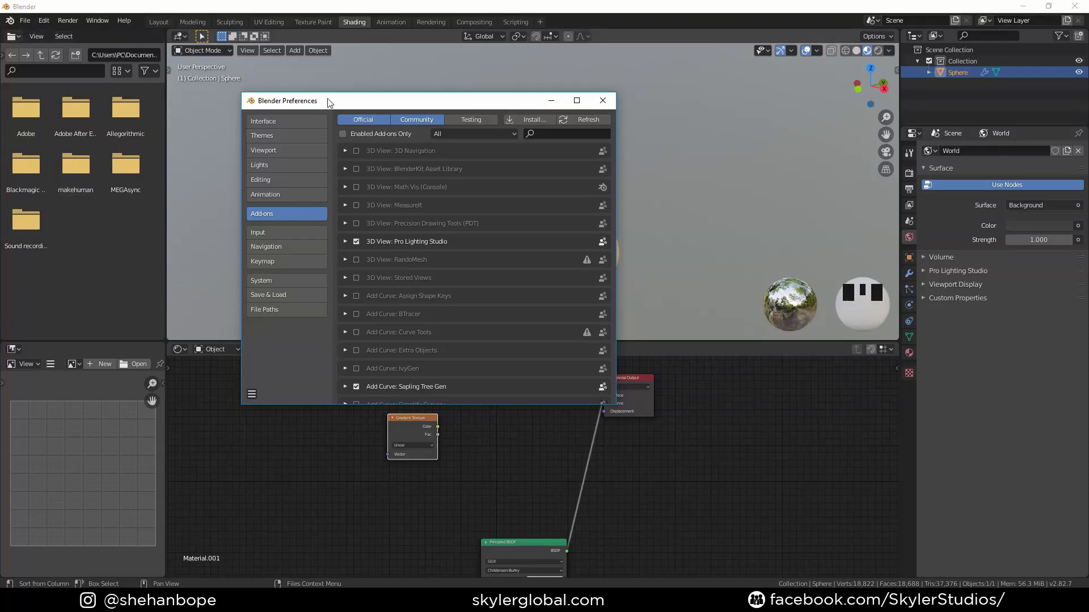
pyautogui.click(548, 134)
pyautogui.write('node')
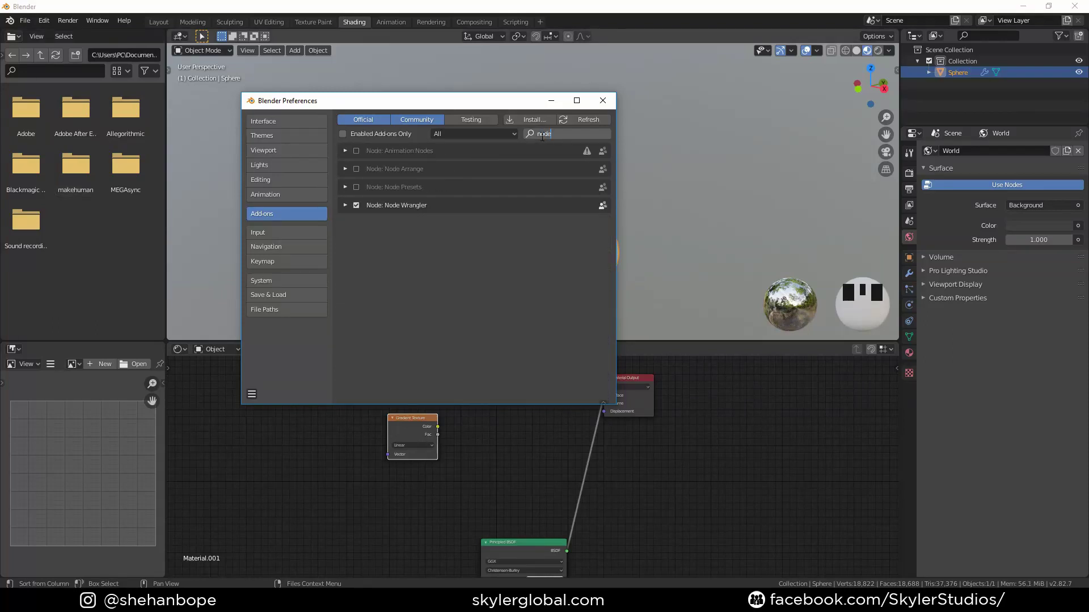
# Preview the Gradient Texture output on the eyeballs through a Viewer node and look from the front.
pyautogui.keyDown('ctrl'); pyautogui.keyDown('shift'); pyautogui.click(410, 425); pyautogui.keyUp('shift'); pyautogui.keyUp('ctrl')
pyautogui.moveTo(513, 297); pyautogui.dragTo(530, 295, button='middle')
pyautogui.press('KP_1')
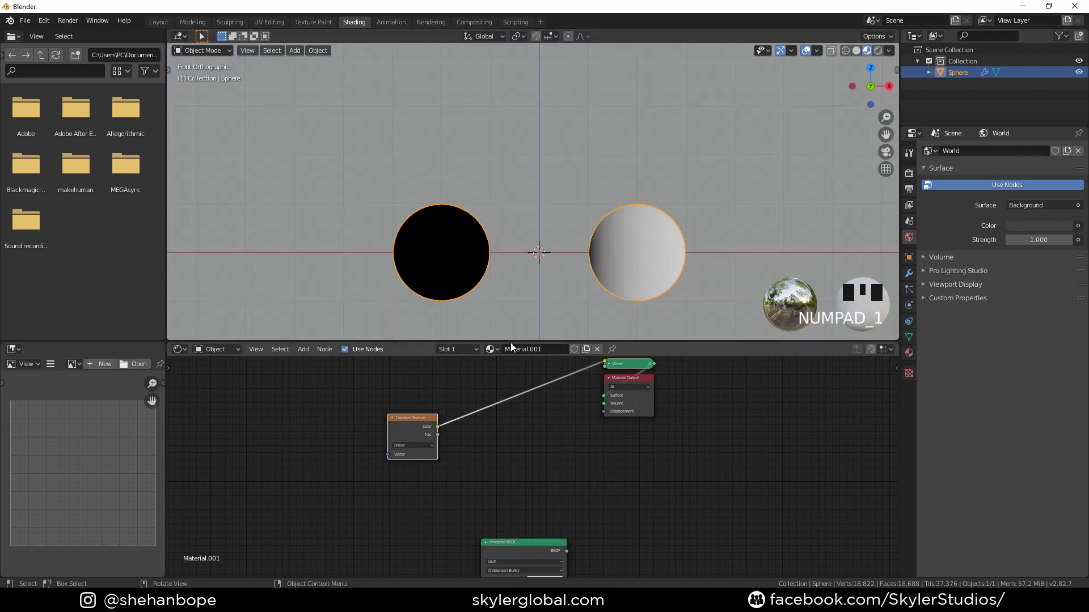
# Add Texture Coordinate and Mapping nodes to the Gradient Texture and feed the Mapping vector from the Object coordinates.
pyautogui.click(413, 431)
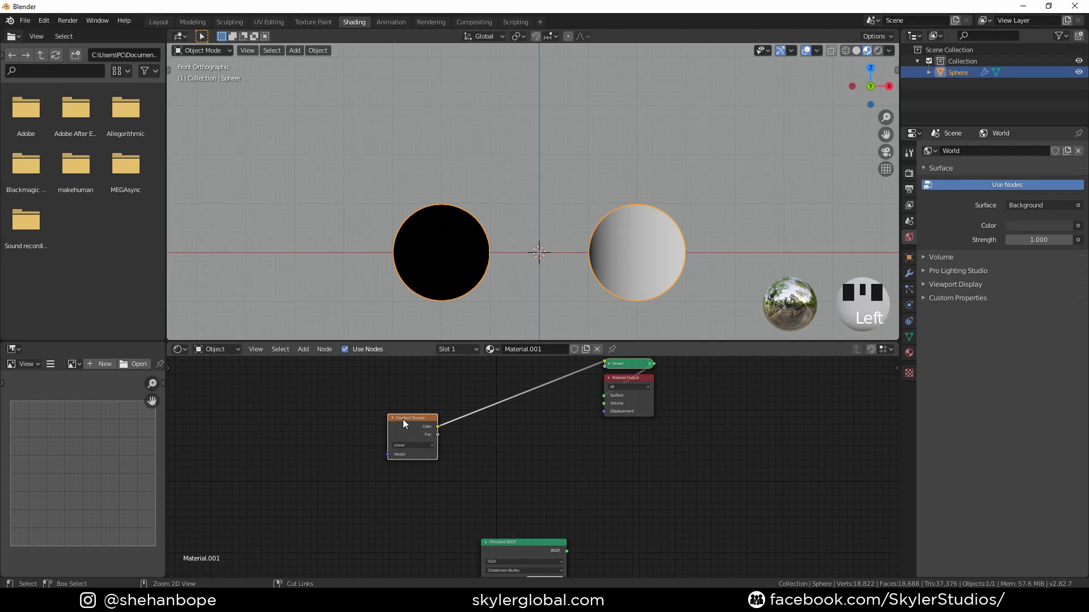
pyautogui.hotkey('ctrl', 't')
pyautogui.moveTo(391, 464); pyautogui.dragTo(486, 458, button='middle')
pyautogui.scroll(1, 457, 478)
pyautogui.moveTo(347, 438); pyautogui.dragTo(443, 473, button='middle')
pyautogui.scroll(1, 445, 472)
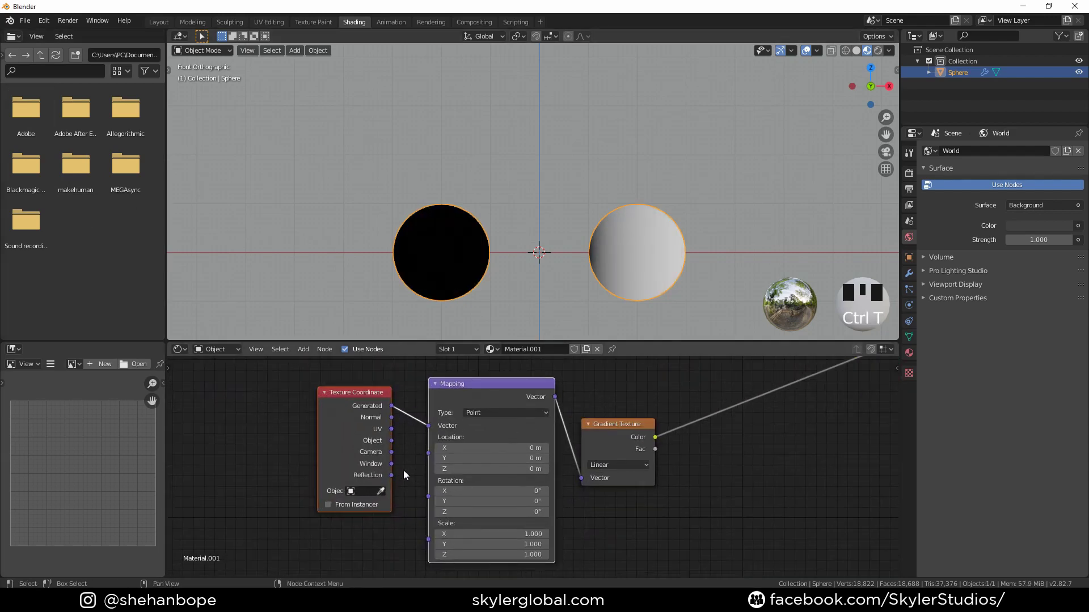
pyautogui.moveTo(392, 441); pyautogui.dragTo(431, 426)
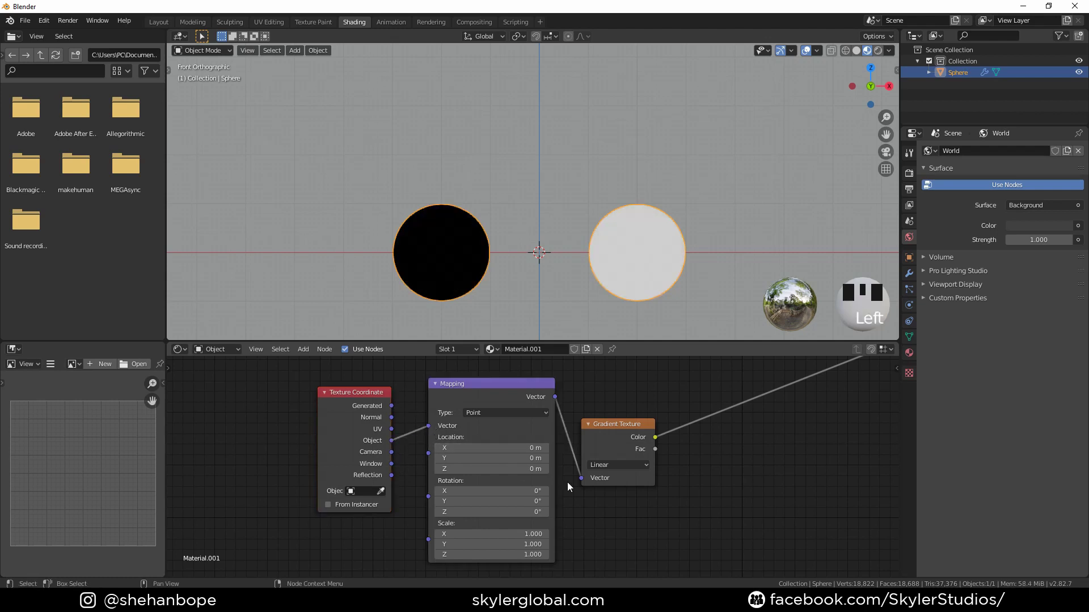
# Set the Mapping node's Z rotation to 90° and inspect the gradient direction on the eyeballs.
pyautogui.click(537, 512)
pyautogui.write('90')
pyautogui.press('Return')
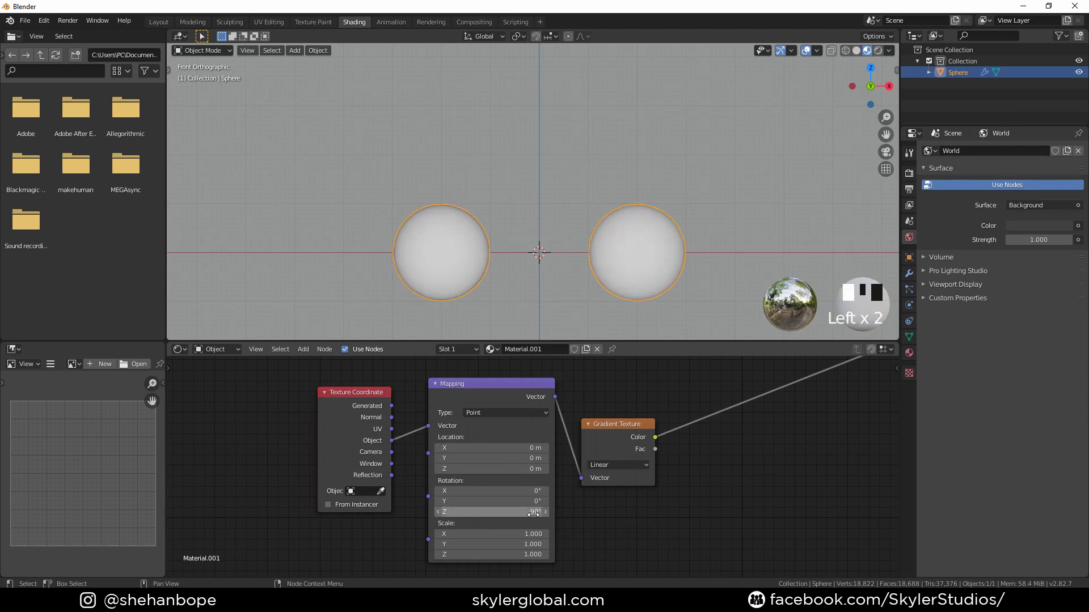
pyautogui.scroll(-2, 650, 252)
pyautogui.moveTo(650, 252); pyautogui.dragTo(564, 326, button='middle')
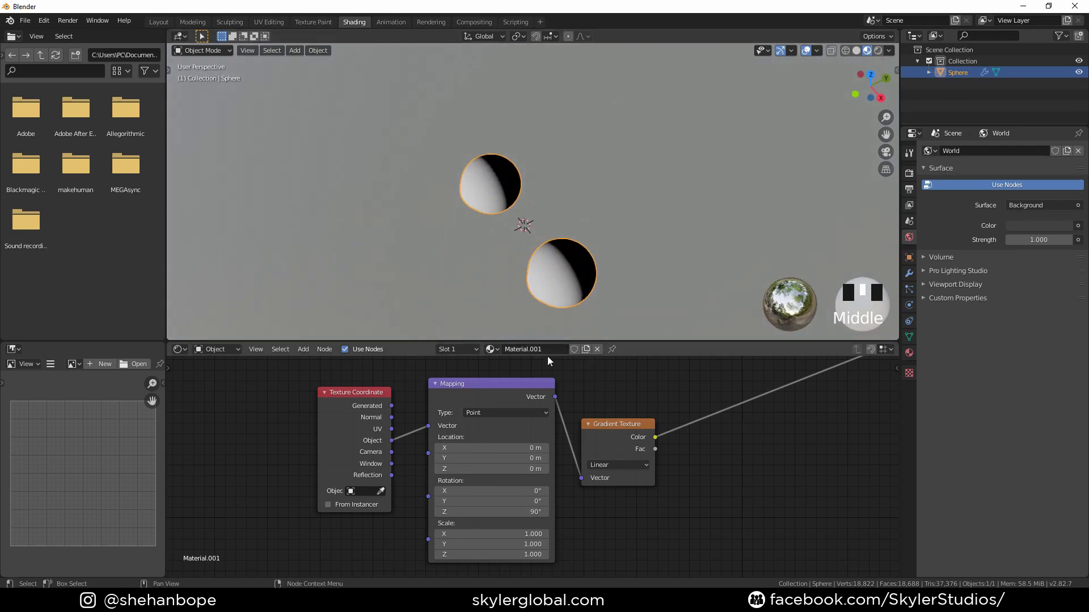
# Insert a ColorRamp between the Gradient Texture and the Viewer, and move the Material Output clear of it.
pyautogui.scroll(-4, 680, 466)
pyautogui.moveTo(743, 447); pyautogui.dragTo(589, 454, button='middle')
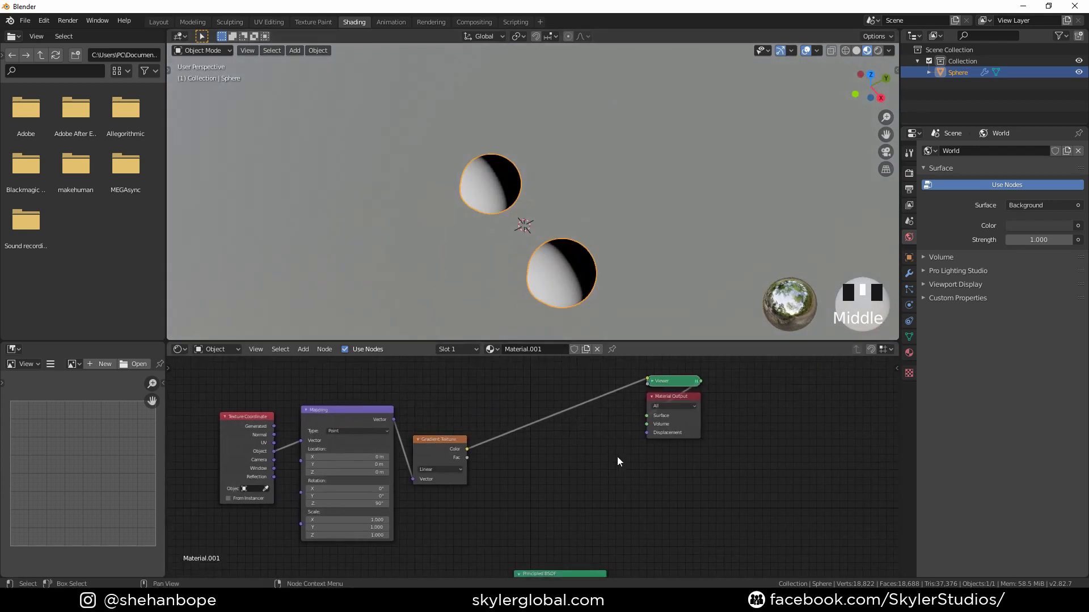
pyautogui.hotkey('shift', 'a')
pyautogui.click(585, 453)
pyautogui.write('colo')
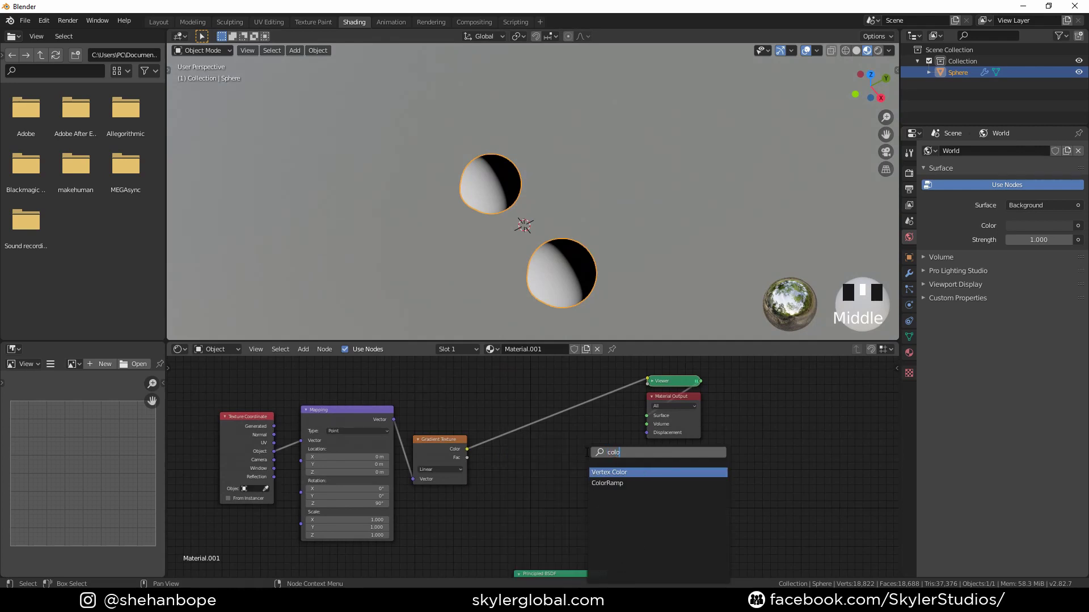
pyautogui.click(607, 483)
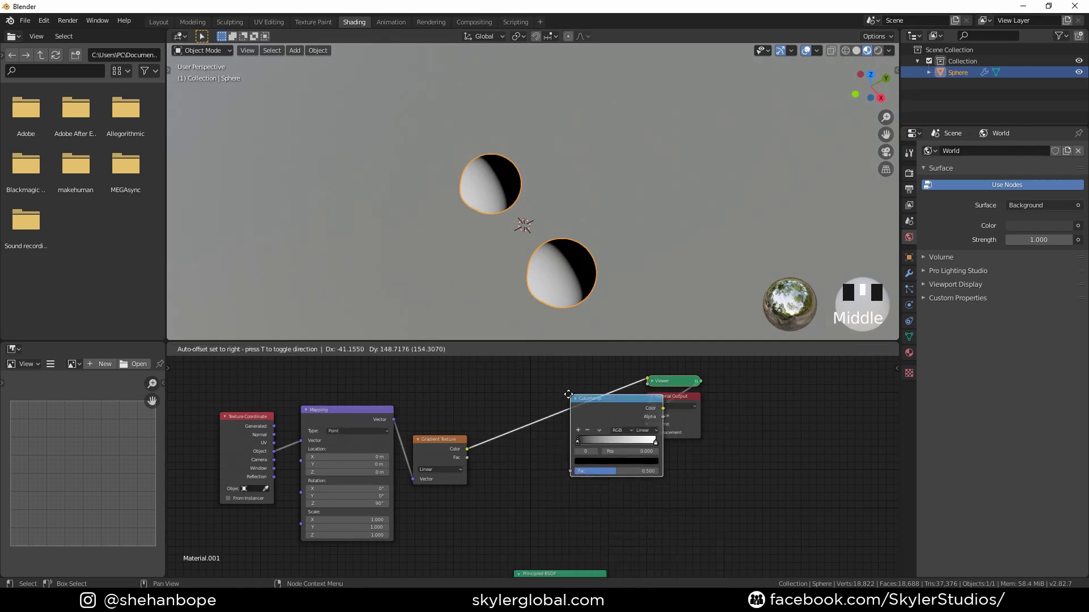
pyautogui.click(604, 433)
pyautogui.moveTo(674, 420); pyautogui.dragTo(731, 460)
# Slide the ColorRamp stops close together to get a sharp black-to-white edge around the front of the eyeballs.
pyautogui.scroll(5, 622, 473)
pyautogui.moveTo(529, 429); pyautogui.dragTo(610, 435)
pyautogui.scroll(2, 552, 274)
pyautogui.keyDown('shift'); pyautogui.moveTo(552, 273); pyautogui.dragTo(497, 359, button='middle'); pyautogui.keyUp('shift')
pyautogui.scroll(-3, 486, 427)
pyautogui.moveTo(542, 516); pyautogui.dragTo(491, 464, button='middle')
pyautogui.scroll(-4, 489, 456)
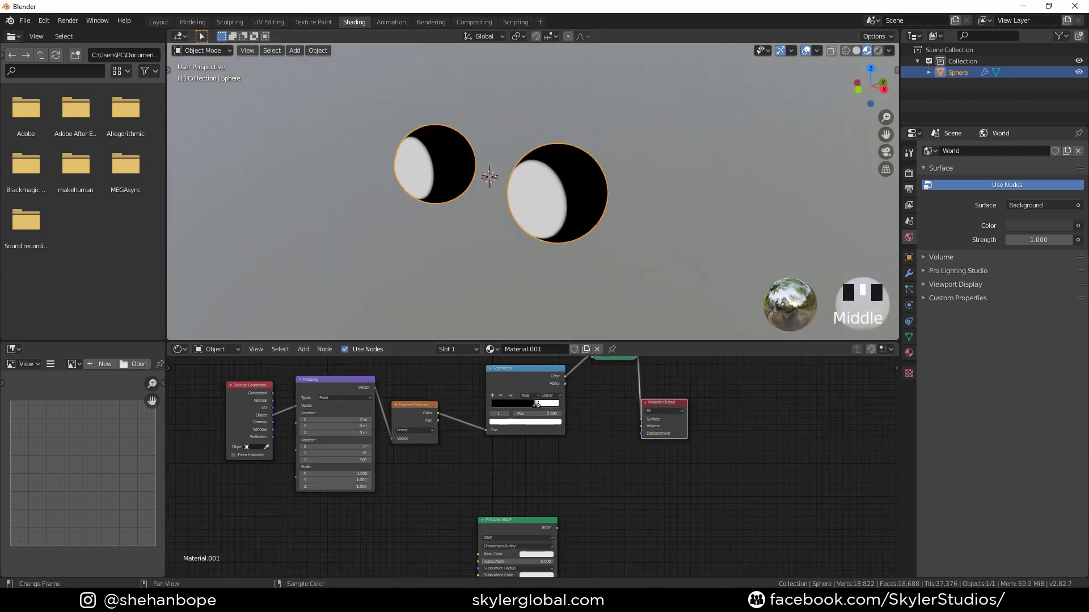
# Add a Mix Shader node and connect the ColorRamp's Color output to its Fac input.
pyautogui.hotkey('shift', 'a')
pyautogui.click(611, 465)
pyautogui.write('mix')
pyautogui.click(621, 473)
pyautogui.click(617, 475)
pyautogui.moveTo(679, 428); pyautogui.dragTo(774, 434)
pyautogui.moveTo(565, 376); pyautogui.dragTo(611, 486)
# Connect the Principled BSDF to a shader input of the Mix Shader and set its Roughness to 0.
pyautogui.moveTo(620, 474); pyautogui.dragTo(538, 445, button='middle')
pyautogui.scroll(2, 486, 498)
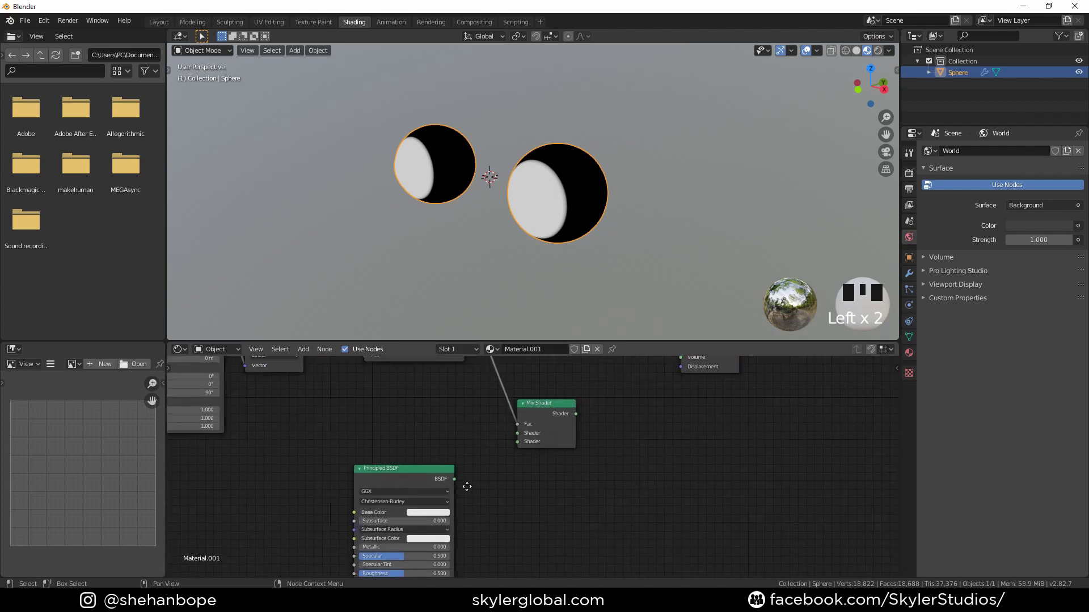
pyautogui.moveTo(442, 481); pyautogui.dragTo(469, 476)
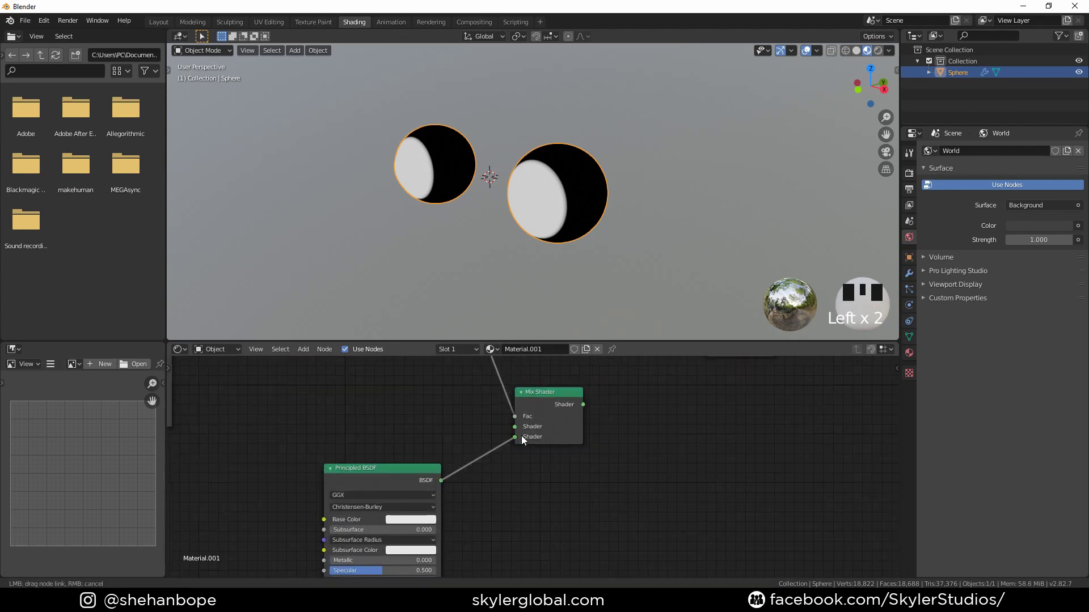
pyautogui.moveTo(518, 441); pyautogui.dragTo(518, 441)
# Add a Transparent BSDF, connect it to the Mix Shader's second shader input, and link the mix to the Material Output's Surface.
pyautogui.scroll(-5, 519, 516)
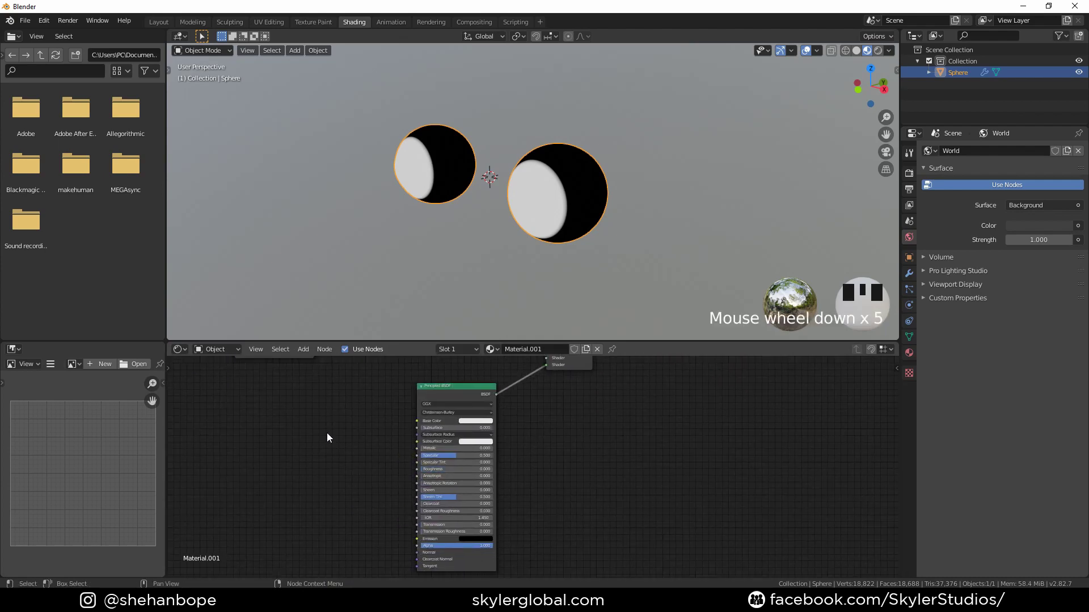
pyautogui.moveTo(326, 434); pyautogui.dragTo(352, 515, button='middle')
pyautogui.scroll(-4, 319, 474)
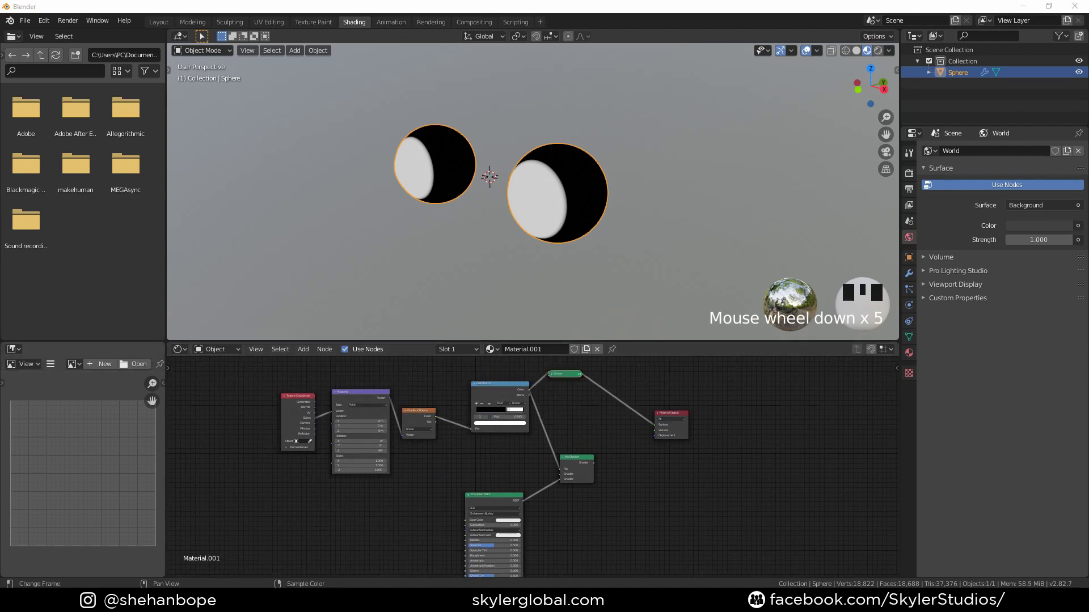
pyautogui.hotkey('shift', 'a')
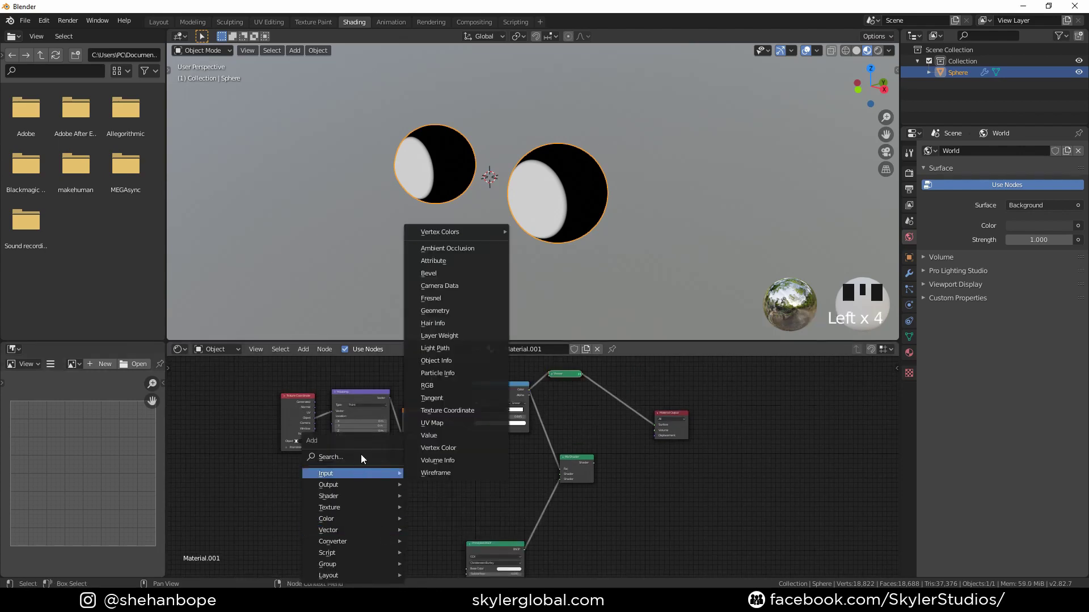
pyautogui.click(362, 457)
pyautogui.write('trans')
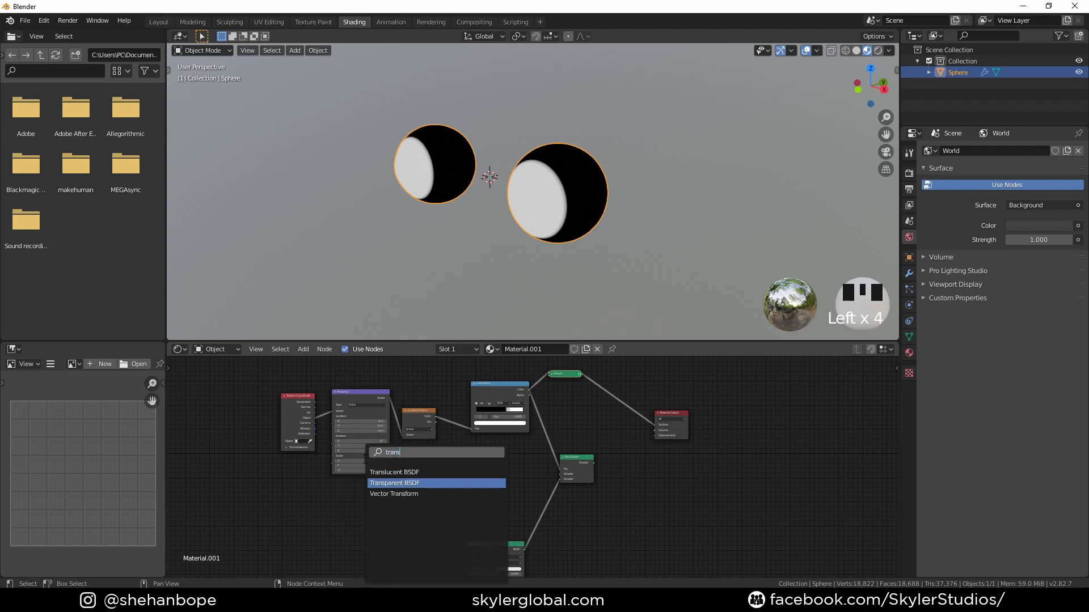
pyautogui.click(385, 483)
pyautogui.click(407, 511)
pyautogui.scroll(4, 386, 516)
pyautogui.moveTo(385, 515); pyautogui.dragTo(569, 484)
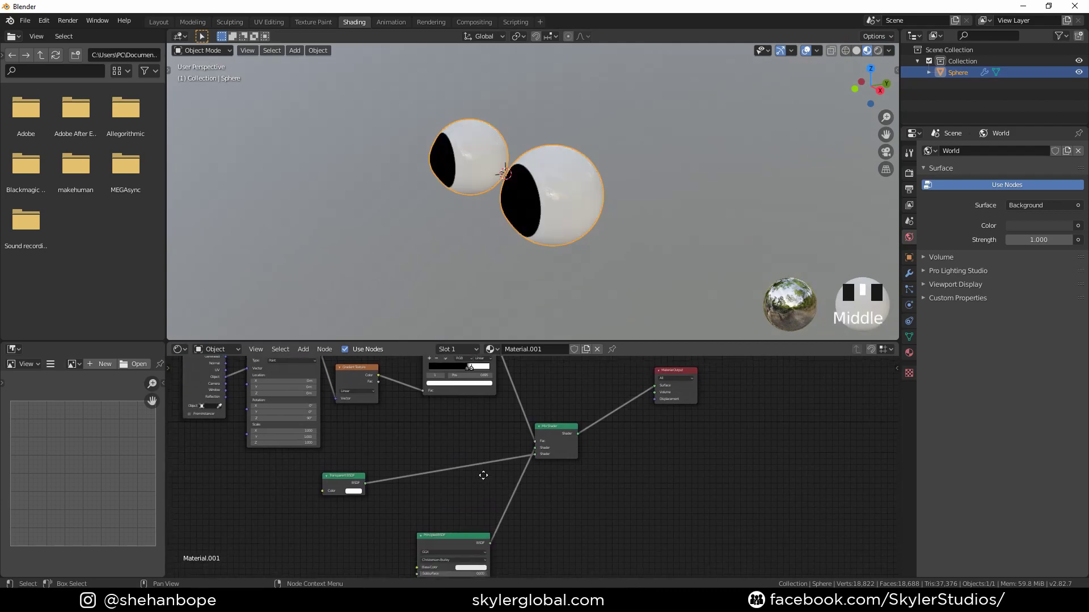
# Switch the render engine to Cycles, check the cornea in rendered shading, and return to material preview.
pyautogui.scroll(1, 357, 497)
pyautogui.moveTo(308, 508); pyautogui.dragTo(408, 502, button='middle')
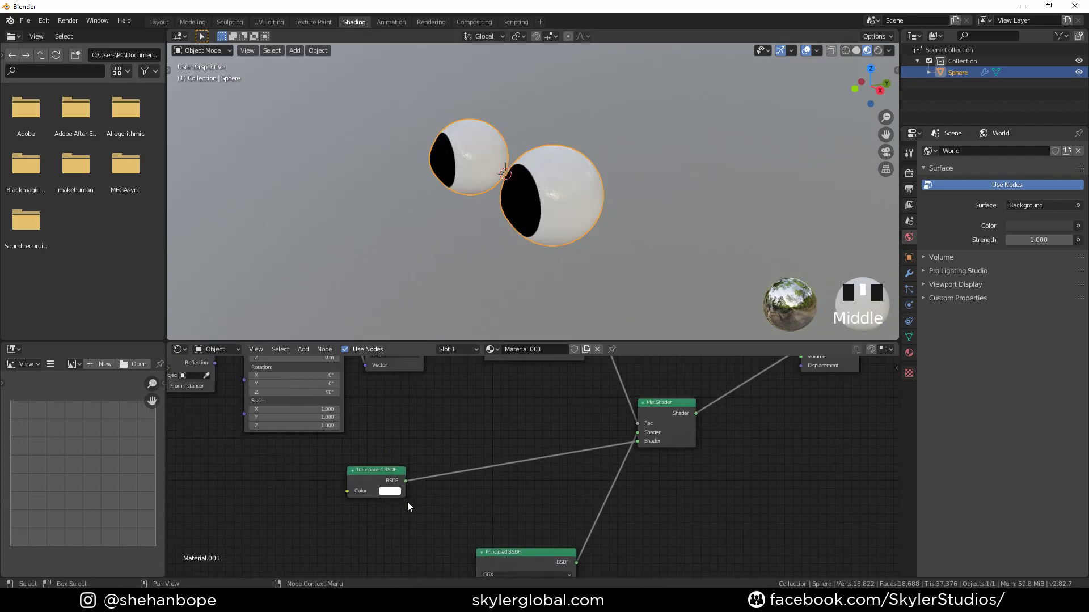
pyautogui.moveTo(525, 225); pyautogui.dragTo(499, 215, button='middle')
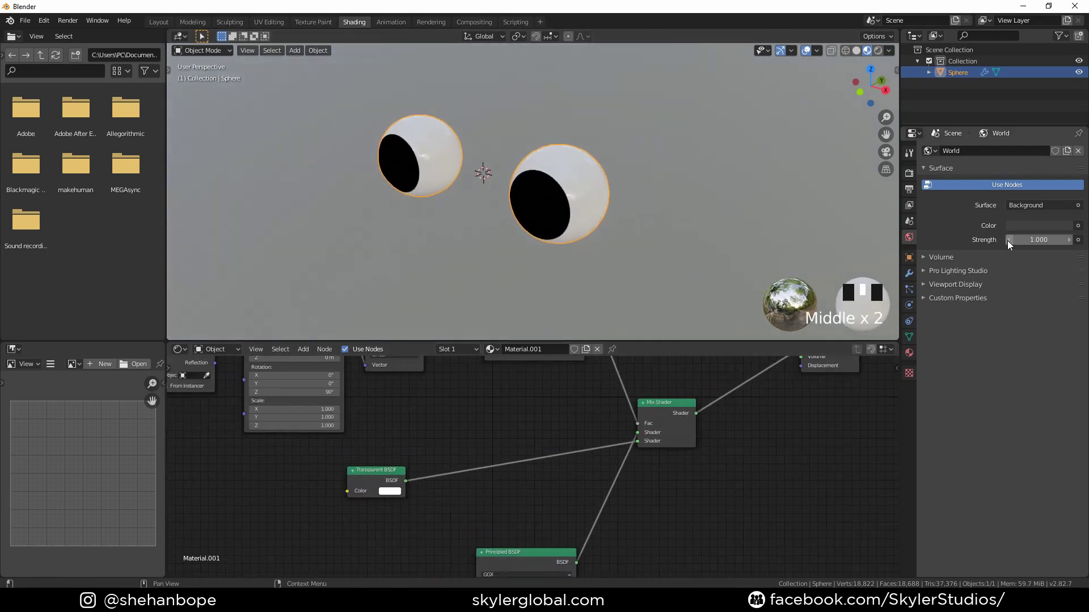
pyautogui.click(878, 51)
pyautogui.click(909, 173)
pyautogui.click(1043, 151)
pyautogui.click(1022, 169)
pyautogui.scroll(2, 603, 247)
pyautogui.moveTo(604, 251); pyautogui.dragTo(686, 223, button='middle')
pyautogui.click(853, 51)
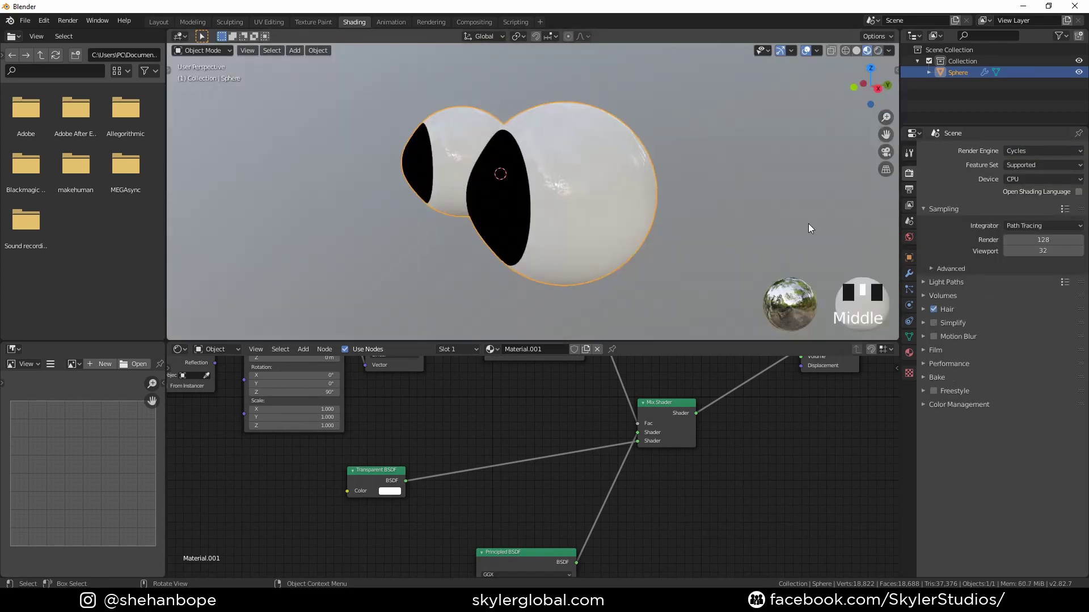
# Set the material's viewport Blend Mode and Shadow Mode to Alpha Hashed and inspect the cornea.
pyautogui.click(910, 352)
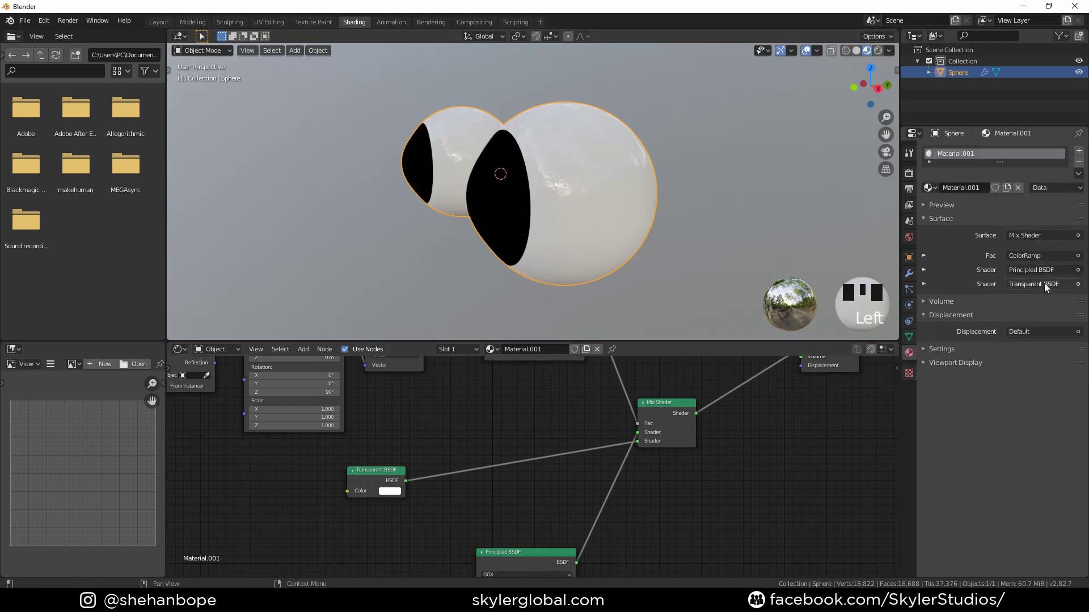
pyautogui.click(942, 349)
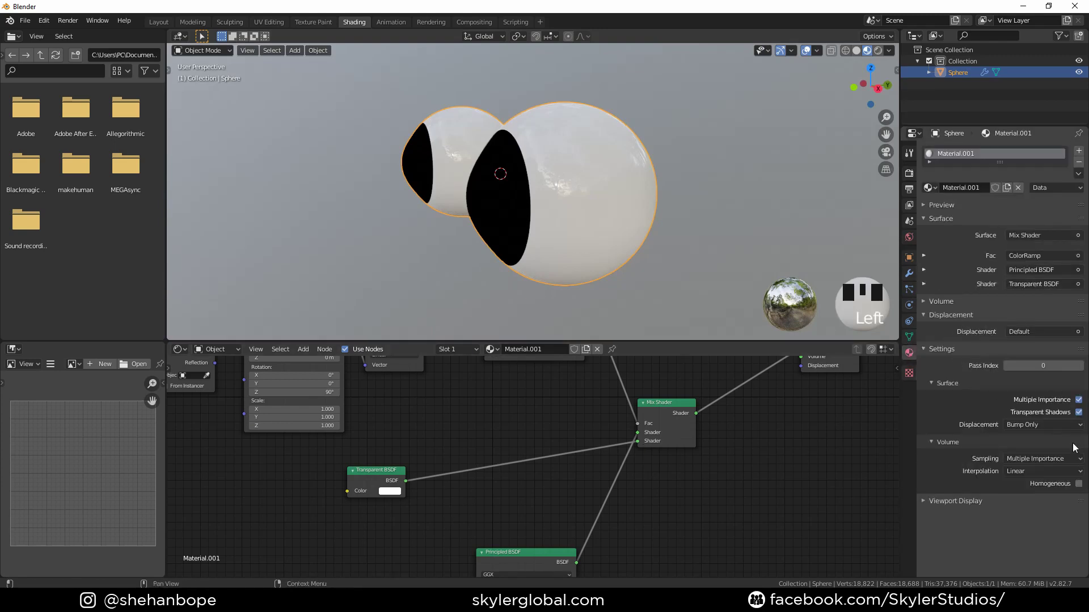
pyautogui.click(941, 349)
pyautogui.click(945, 363)
pyautogui.click(958, 422)
pyautogui.click(1027, 454)
pyautogui.click(1041, 491)
pyautogui.click(1026, 467)
pyautogui.click(1032, 516)
pyautogui.moveTo(618, 244); pyautogui.dragTo(605, 263, button='middle')
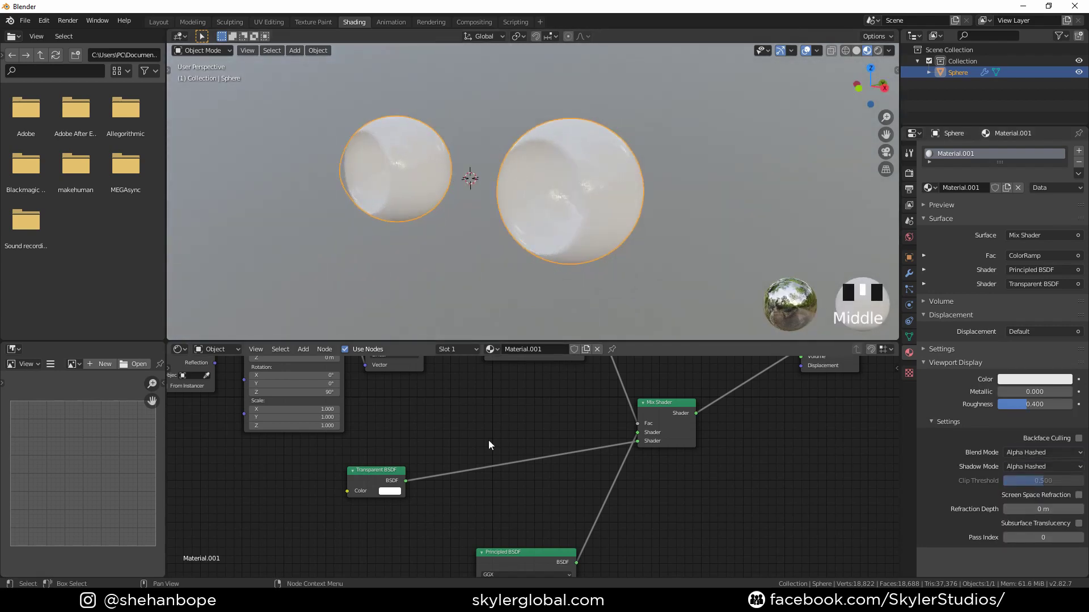
# Add a Glossy BSDF node below the Transparent BSDF.
pyautogui.hotkey('shift', 'a')
pyautogui.click(389, 457)
pyautogui.write('glossy')
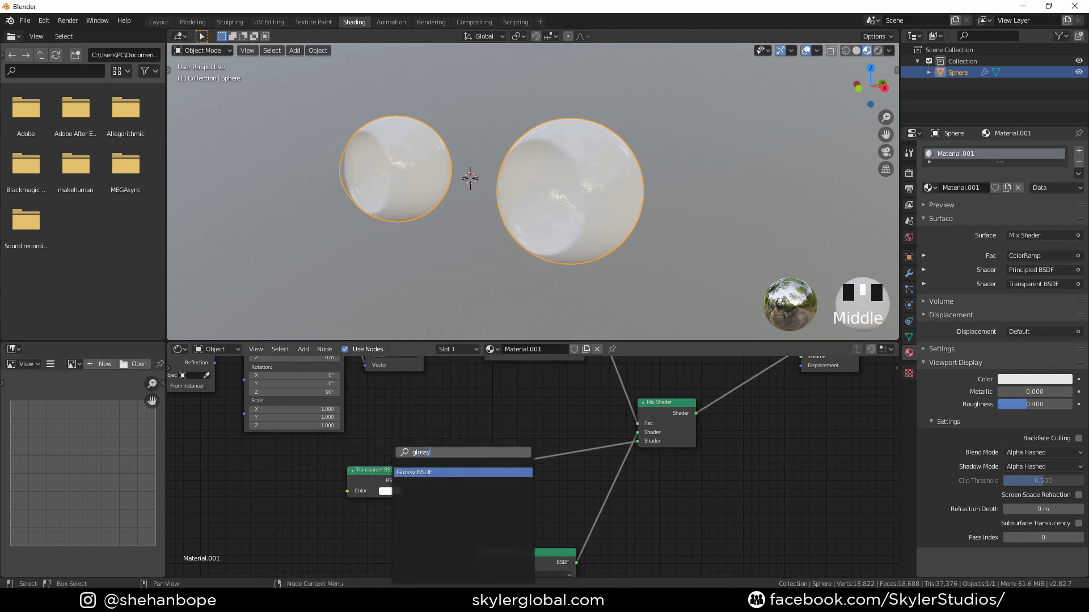
pyautogui.click(403, 472)
pyautogui.click(391, 524)
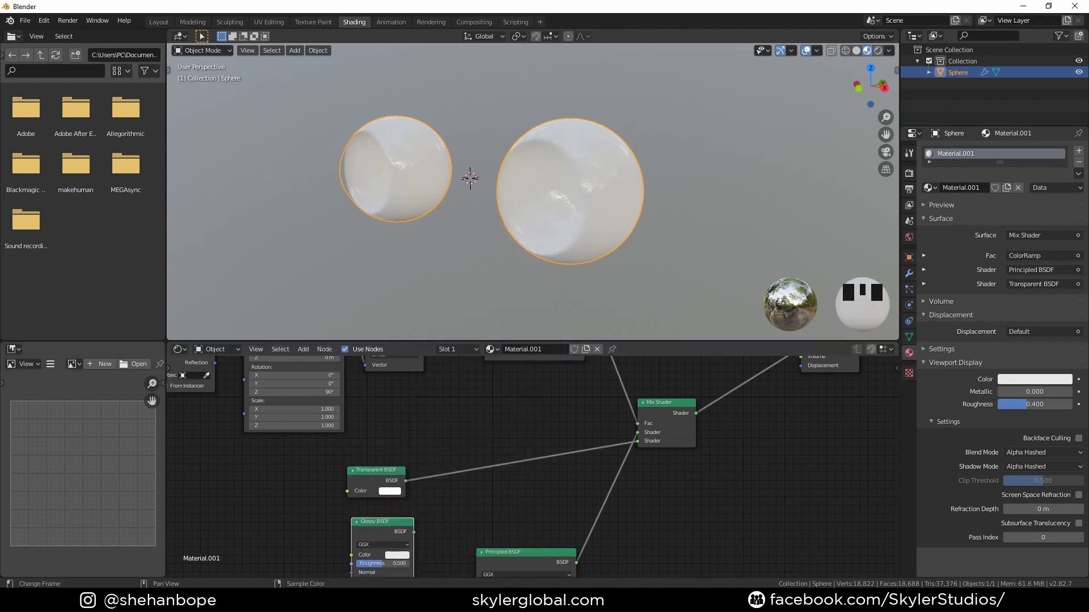
# Add a Fresnel node above the Transparent BSDF.
pyautogui.hotkey('shift', 'a')
pyautogui.click(410, 425)
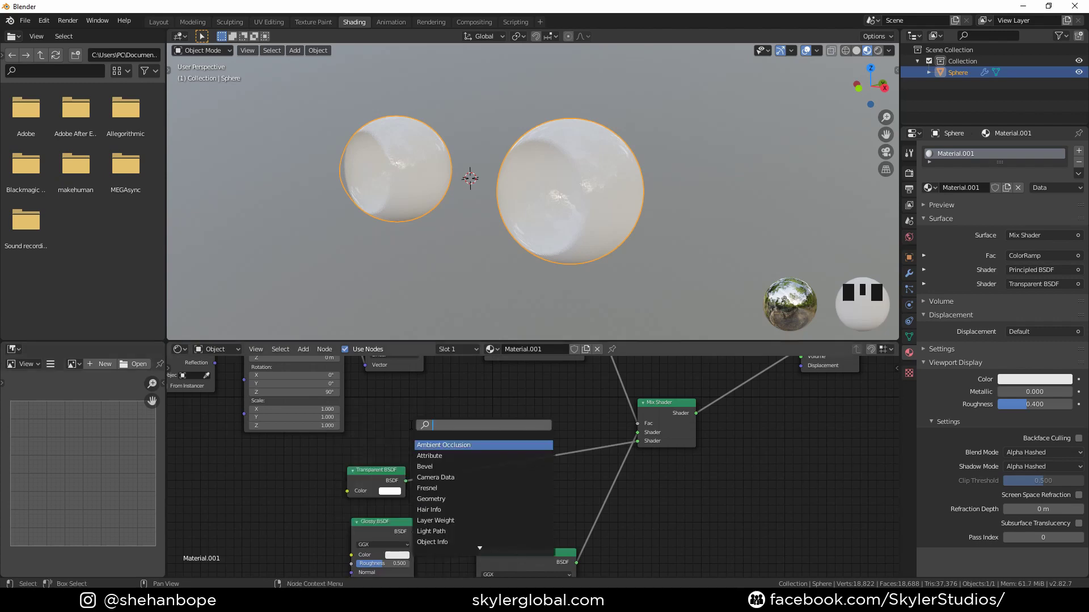
pyautogui.write('gr')
pyautogui.press('BackSpace')
pyautogui.press('BackSpace')
pyautogui.write('fr')
pyautogui.press('Return')
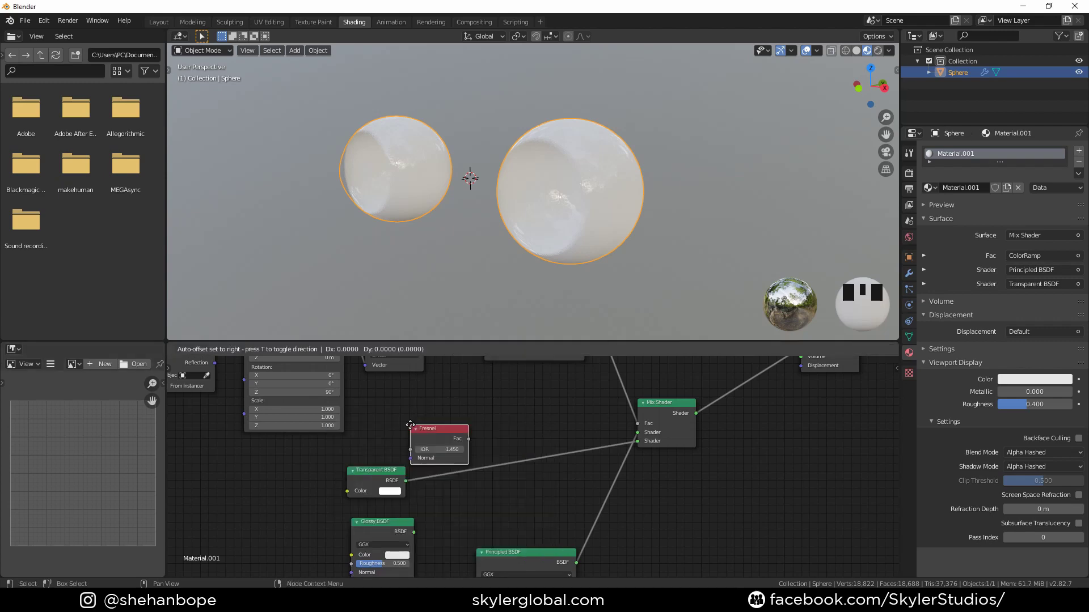
pyautogui.click(354, 415)
# Insert a second Mix Shader into the link between the Transparent BSDF and the existing Mix Shader.
pyautogui.scroll(-1, 389, 416)
pyautogui.hotkey('shift', 'a')
pyautogui.click(448, 464)
pyautogui.write('mi')
pyautogui.click(477, 483)
pyautogui.click(461, 466)
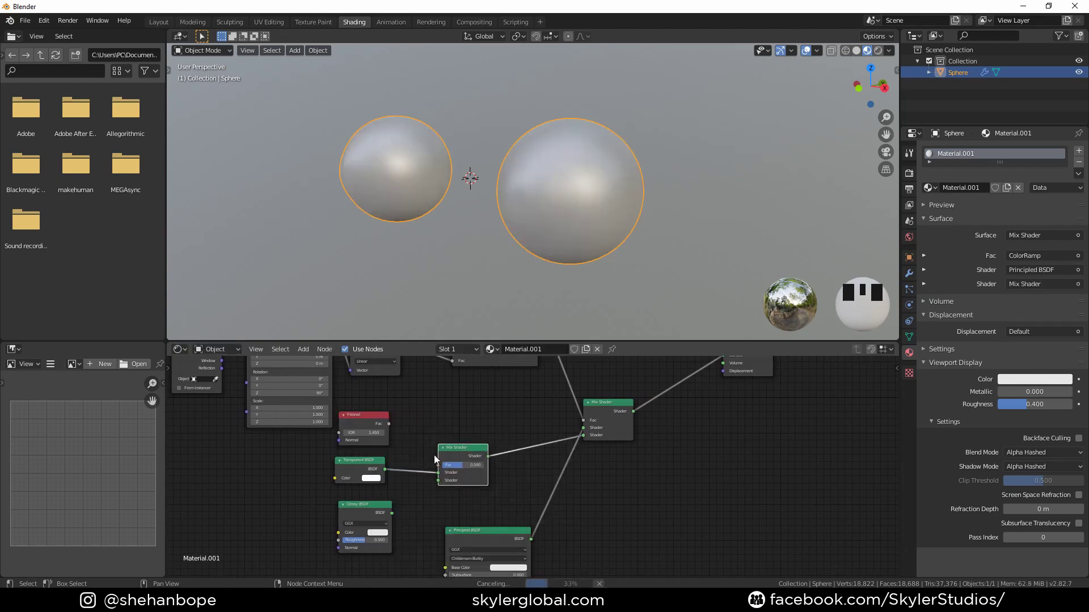
# Connect the Glossy BSDF to the new Mix Shader's second shader input and set its roughness to 0.
pyautogui.moveTo(392, 513); pyautogui.dragTo(441, 480)
pyautogui.moveTo(553, 253)
pyautogui.mouseDown(button='middle')
pyautogui.moveTo(537, 267)
pyautogui.moveTo(542, 257)
pyautogui.mouseUp(button='middle')
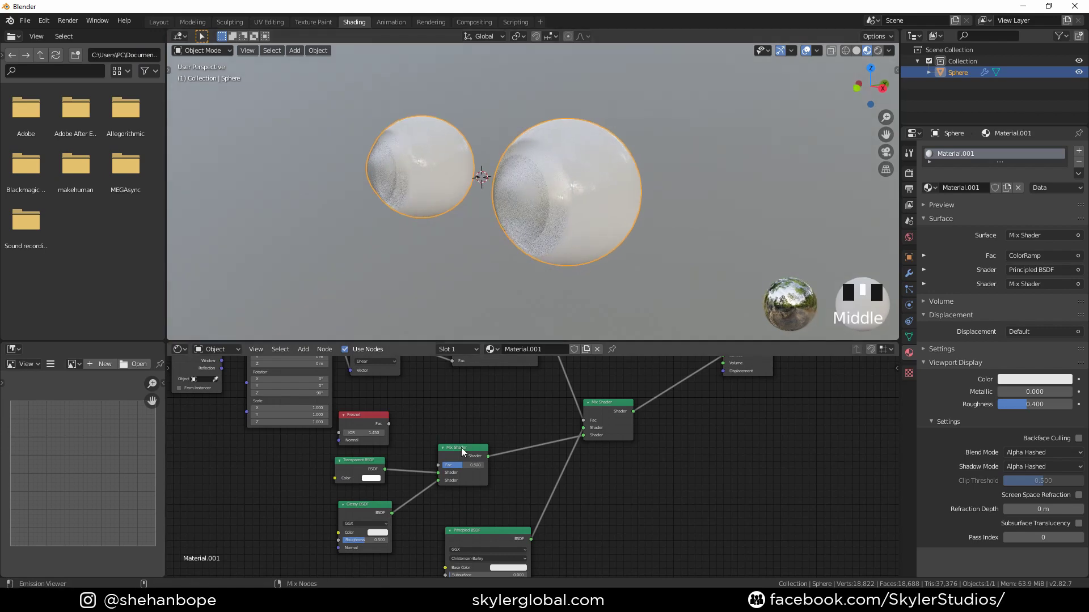
pyautogui.moveTo(363, 541); pyautogui.dragTo(338, 541)
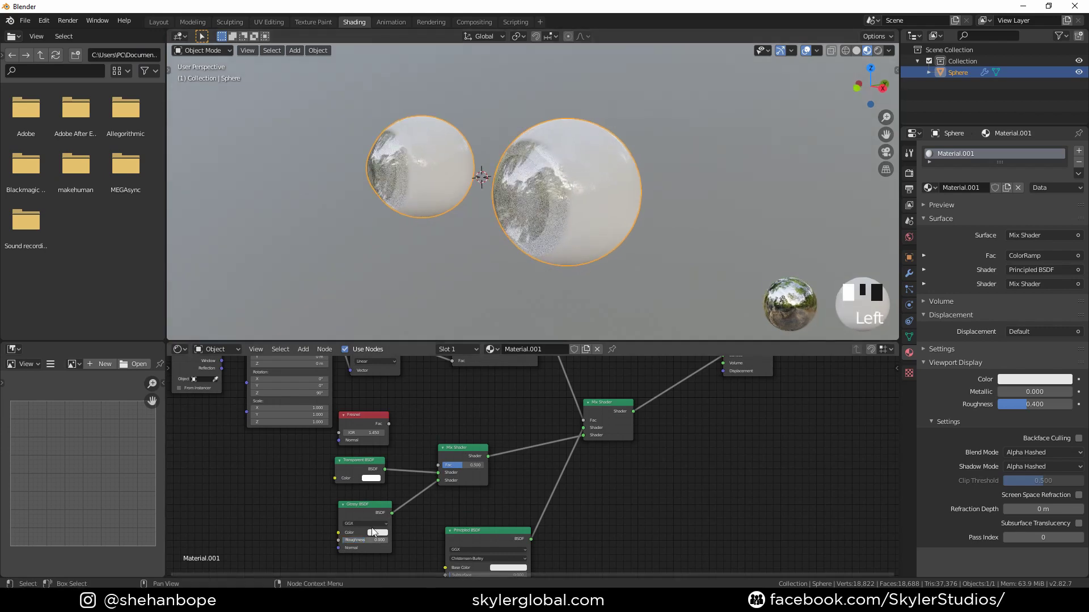
# Connect the Fresnel node to the new Mix Shader's Fac, previewing the Fresnel and both mix nodes on the eyeballs.
pyautogui.keyDown('ctrl'); pyautogui.keyDown('shift'); pyautogui.click(467, 450); pyautogui.keyUp('shift'); pyautogui.keyUp('ctrl')
pyautogui.keyDown('ctrl'); pyautogui.keyDown('shift'); pyautogui.click(366, 415); pyautogui.keyUp('shift'); pyautogui.keyUp('ctrl')
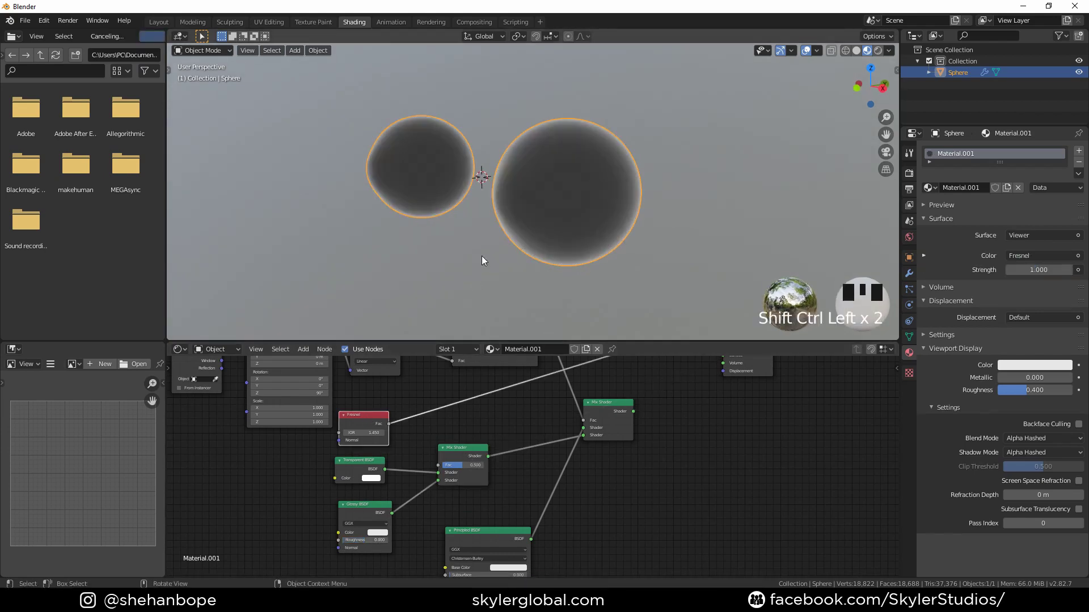
pyautogui.scroll(-2, 511, 391)
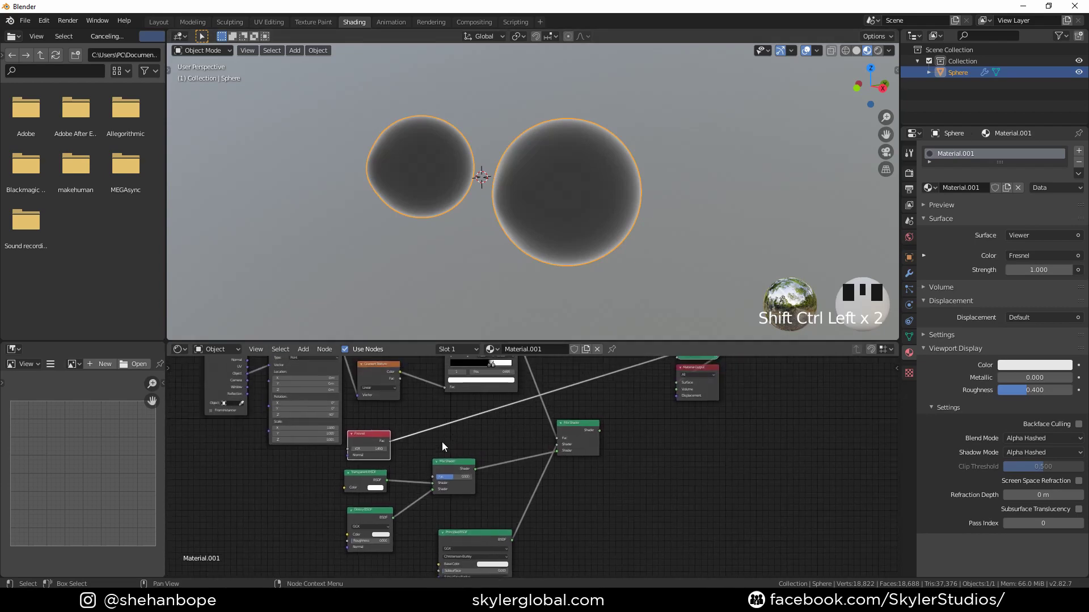
pyautogui.keyDown('ctrl'); pyautogui.keyDown('shift'); pyautogui.click(453, 466); pyautogui.keyUp('shift'); pyautogui.keyUp('ctrl')
pyautogui.moveTo(482, 317); pyautogui.dragTo(553, 389, button='middle')
pyautogui.keyDown('ctrl'); pyautogui.keyDown('shift'); pyautogui.click(529, 443); pyautogui.keyUp('shift'); pyautogui.keyUp('ctrl')
pyautogui.moveTo(533, 260); pyautogui.dragTo(496, 278, button='middle')
pyautogui.moveTo(511, 440); pyautogui.dragTo(505, 485, button='middle')
pyautogui.scroll(2, 472, 426)
# Enter Edit Mode and hide the linked outer eyeball shell, leaving only the inner iris disc.
pyautogui.moveTo(499, 267); pyautogui.dragTo(628, 200, button='middle')
pyautogui.press('KP_1')
pyautogui.press('Tab')
pyautogui.hotkey('alt', 'a')
pyautogui.press('l')
pyautogui.press('h')
# Assign a new material in a second slot to the whole iris disc and set its base color to black.
pyautogui.click(542, 204)
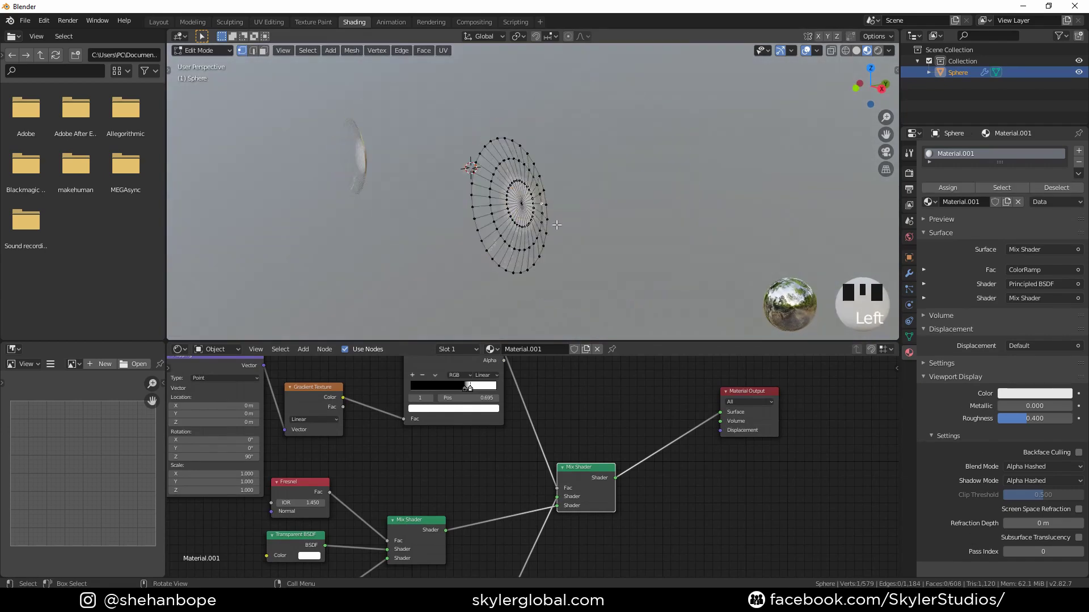
pyautogui.press('a')
pyautogui.click(1079, 151)
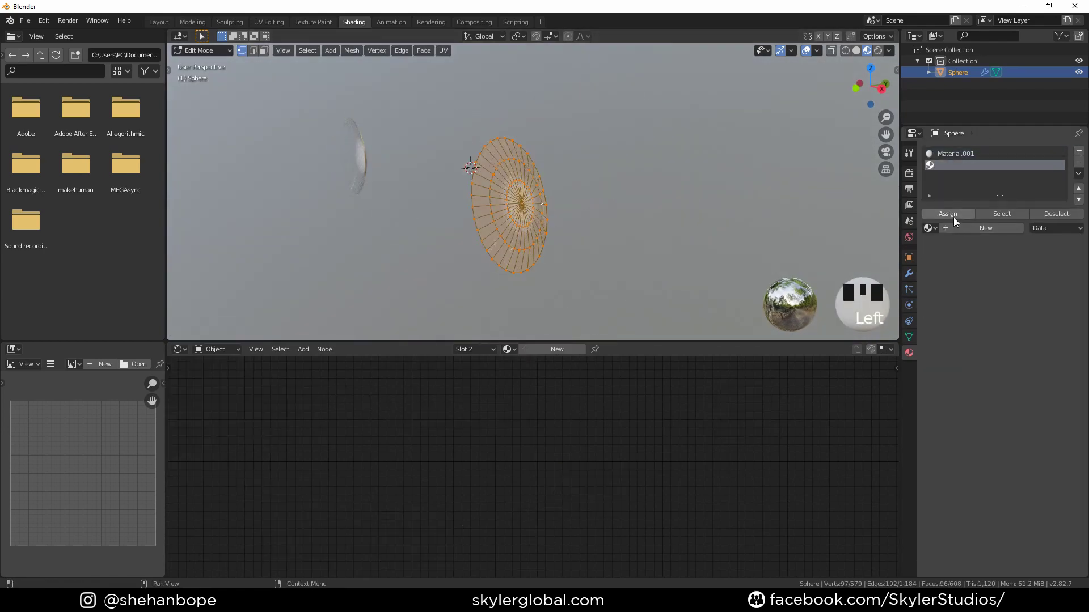
pyautogui.click(968, 228)
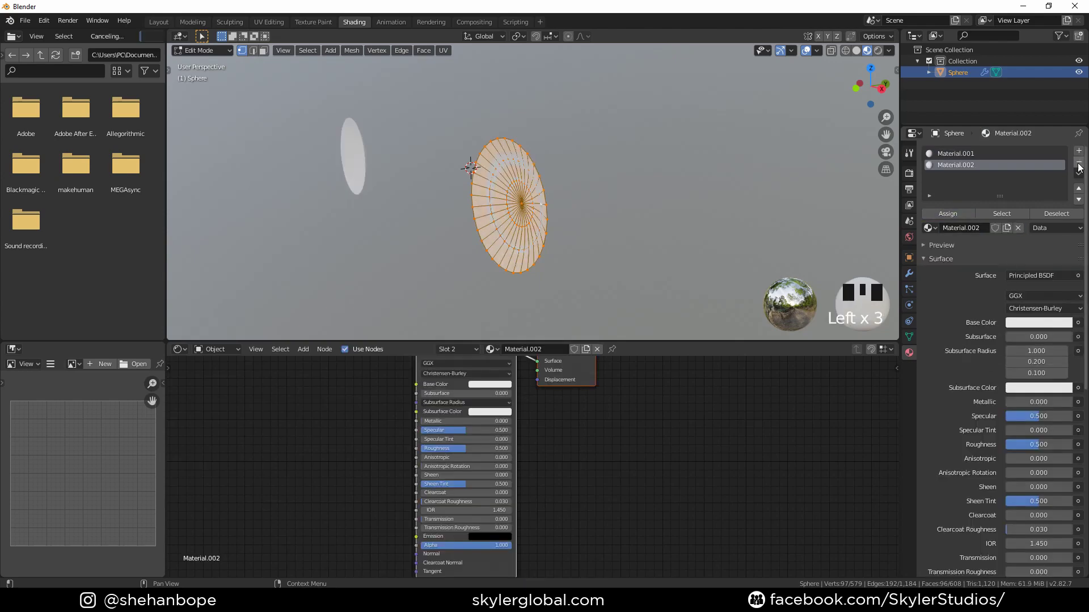
pyautogui.click(1040, 321)
pyautogui.moveTo(1062, 193); pyautogui.dragTo(1062, 249)
pyautogui.click(659, 225)
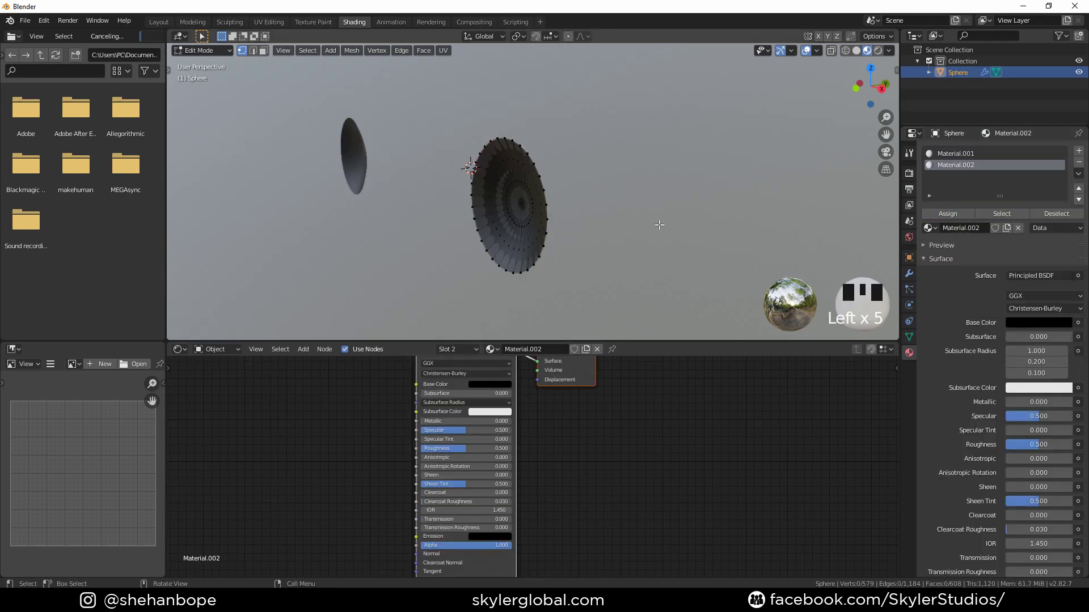
# Select the iris disc's centre vertex and grow the selection over the pupil area.
pyautogui.press('Tab')
pyautogui.moveTo(609, 160); pyautogui.dragTo(669, 165, button='middle')
pyautogui.press('Tab')
pyautogui.scroll(2, 574, 211)
pyautogui.click(573, 211)
pyautogui.press('ctrl+KP_Add')
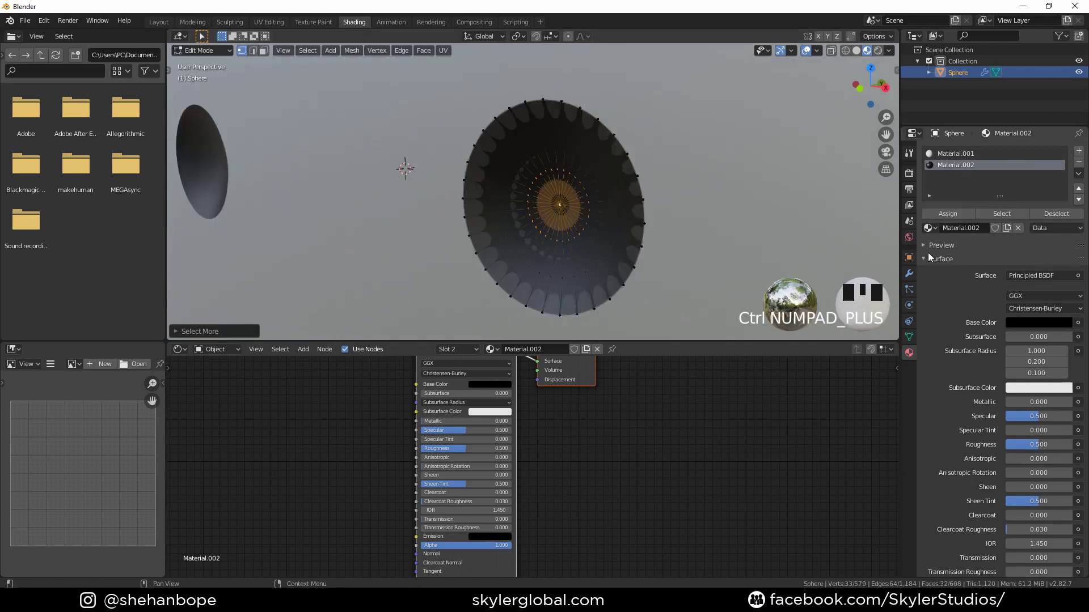
# Change the Subdivision modifier's display in Edit Mode and check the disc.
pyautogui.click(909, 274)
pyautogui.click(1015, 168)
pyautogui.press('Tab')
pyautogui.press('Tab')
pyautogui.scroll(2, 712, 209)
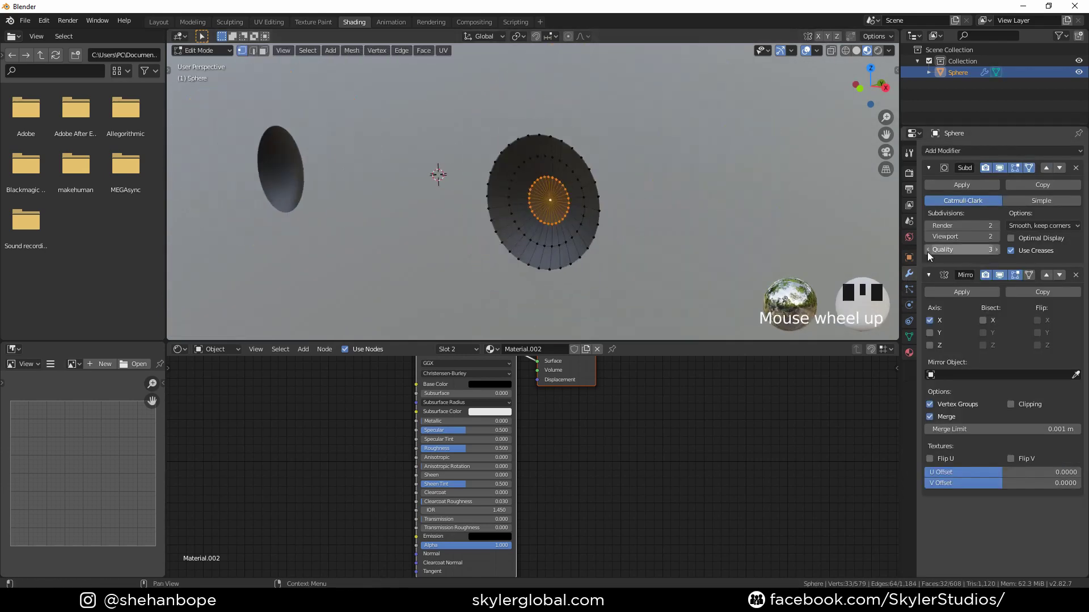
# Add a third material slot to the eyeball and create a new material in it.
pyautogui.click(909, 337)
pyautogui.click(909, 354)
pyautogui.click(1079, 151)
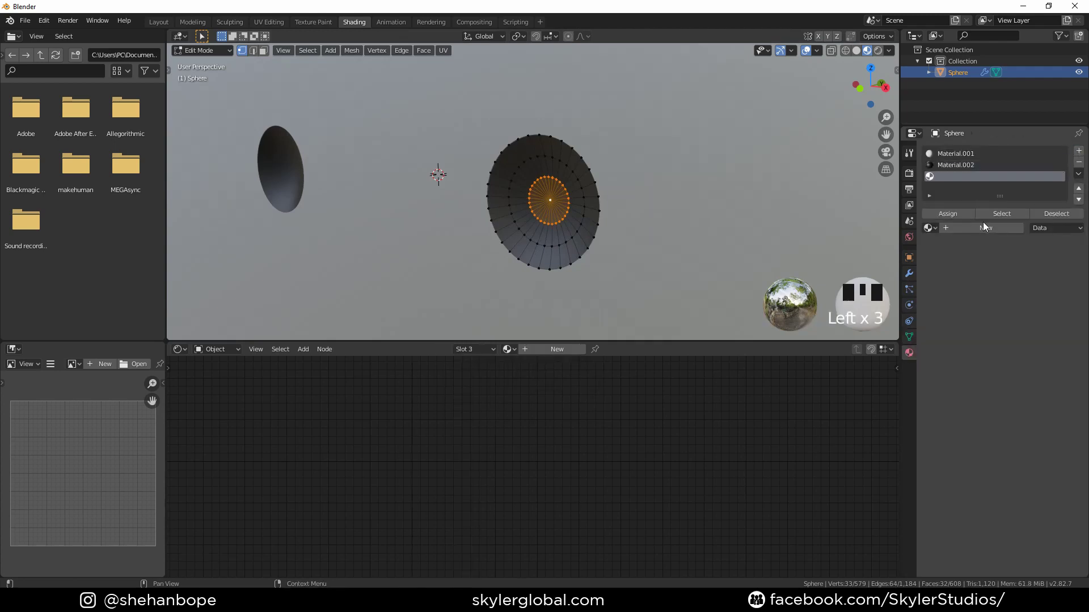
pyautogui.click(982, 226)
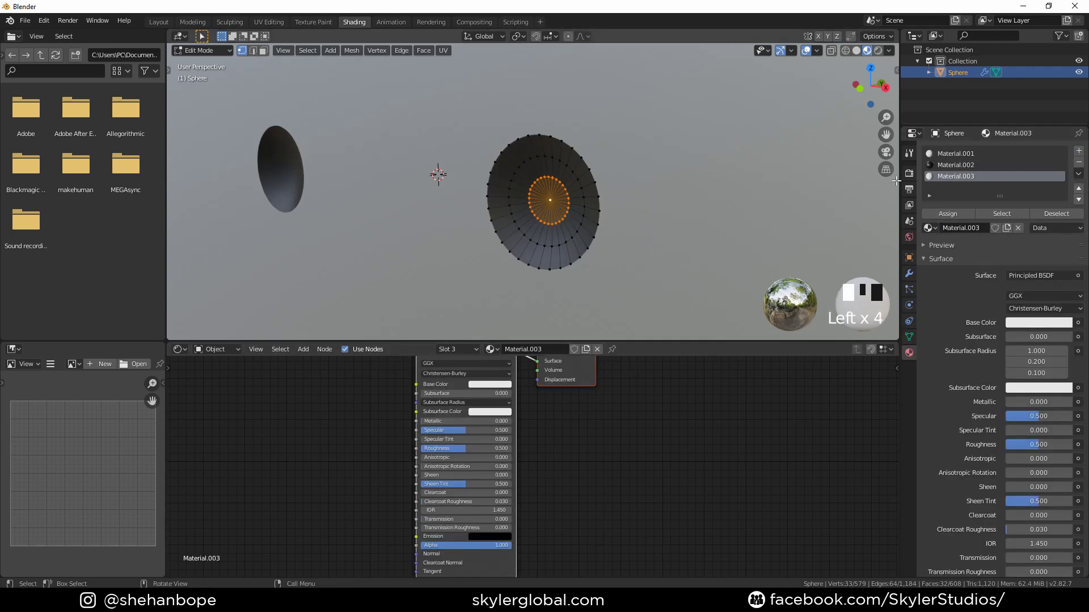
# Select the disc's outer edge loop, grow it inward twice, and assign the third material to these faces.
pyautogui.keyDown('alt'); pyautogui.click(599, 191); pyautogui.keyUp('alt')
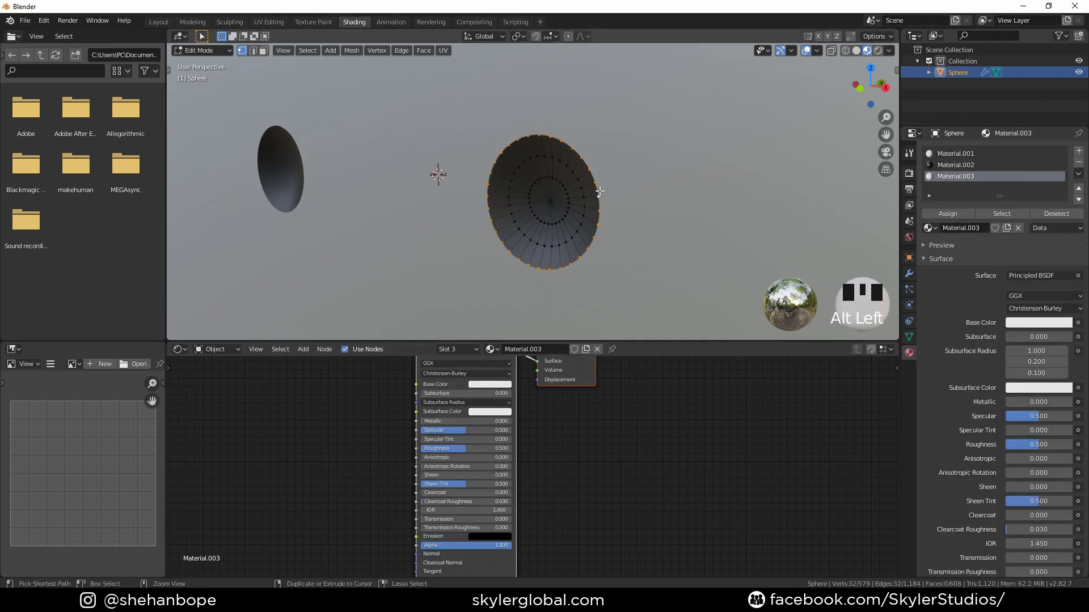
pyautogui.press('ctrl+KP_Add')
pyautogui.press('ctrl+KP_Add')
pyautogui.click(933, 212)
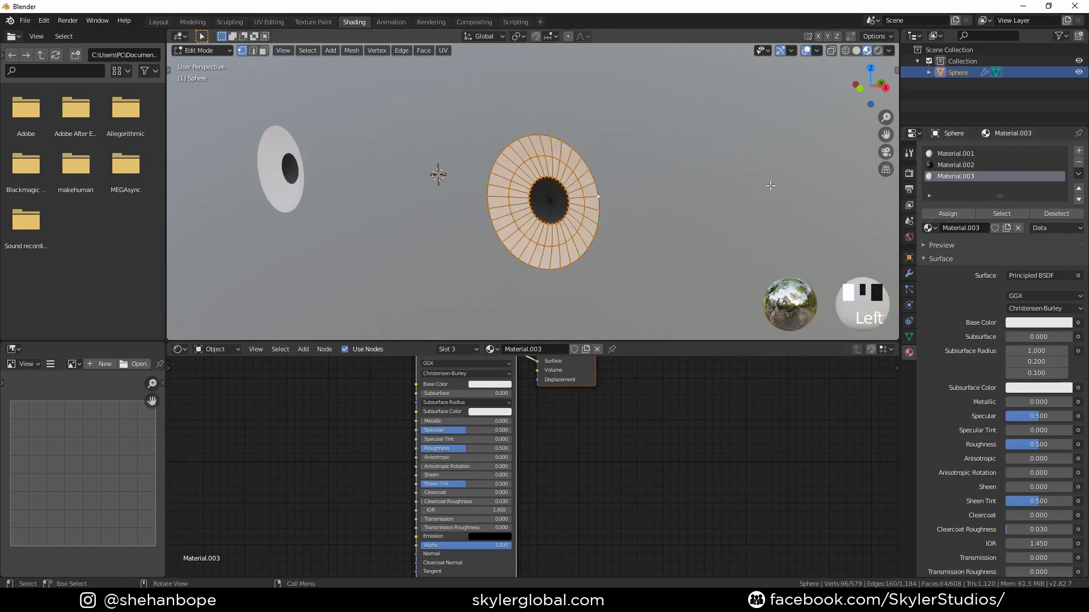
# Set the third material's base color to blue and deselect the iris faces.
pyautogui.click(1038, 323)
pyautogui.click(1036, 199)
pyautogui.click(605, 227)
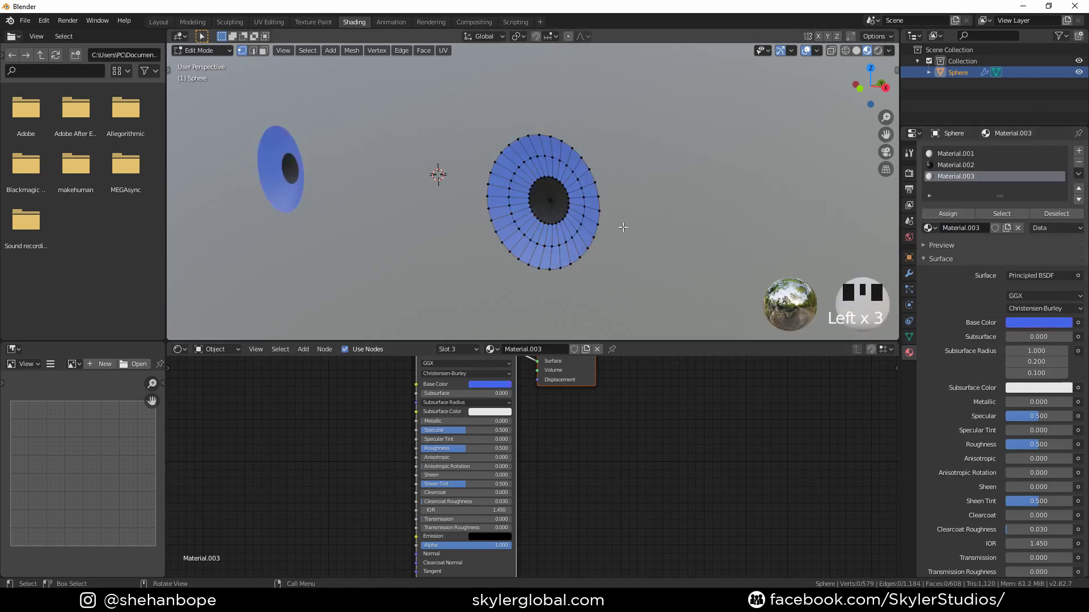
# Reopen Material.001 on the revealed eyeball and move the ColorRamp's stop toward the white end, judging from the side view.
pyautogui.click(965, 164)
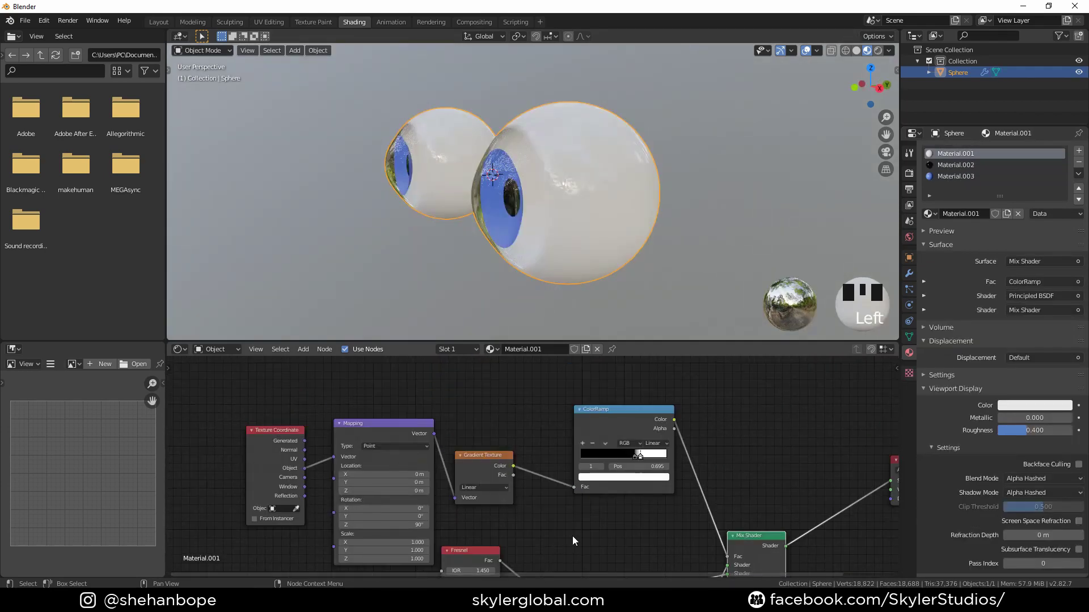
pyautogui.moveTo(573, 540); pyautogui.dragTo(530, 458, button='middle')
pyautogui.scroll(1, 556, 256)
pyautogui.press('KP_3')
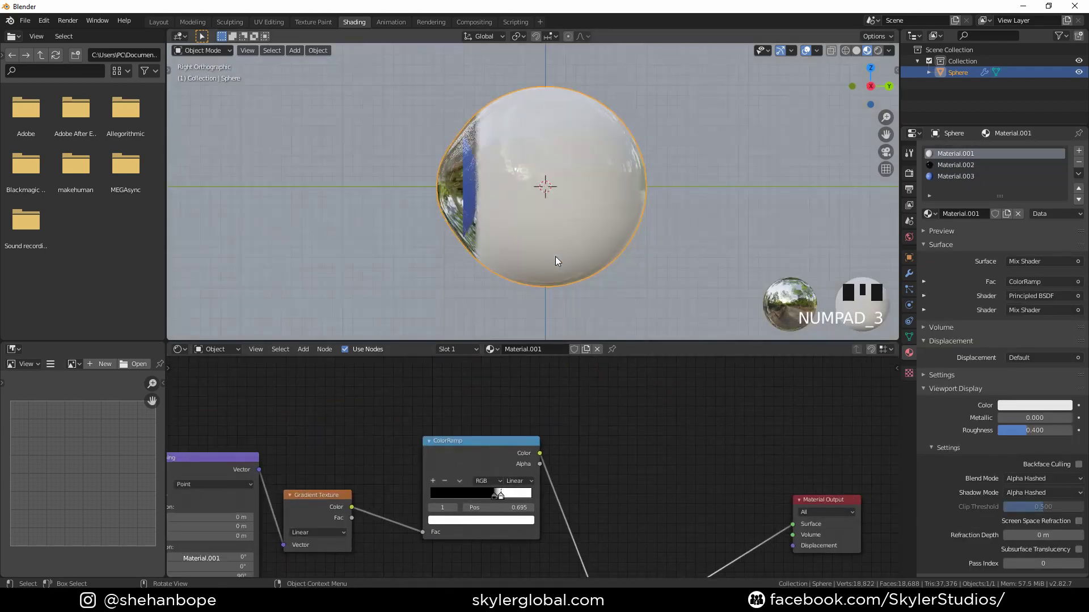
pyautogui.scroll(4, 424, 227)
pyautogui.keyDown('shift'); pyautogui.moveTo(425, 226); pyautogui.dragTo(504, 230, button='middle'); pyautogui.keyUp('shift')
pyautogui.moveTo(504, 498); pyautogui.dragTo(522, 498)
# Set the ColorRamp's white stop to position 0.900 so the cornea edge matches the iris.
pyautogui.moveTo(400, 209); pyautogui.dragTo(567, 213, button='middle')
pyautogui.scroll(3, 629, 159)
pyautogui.keyDown('shift'); pyautogui.moveTo(643, 146); pyautogui.dragTo(618, 164, button='middle'); pyautogui.keyUp('shift')
pyautogui.click(527, 496)
pyautogui.moveTo(529, 498); pyautogui.dragTo(531, 497)
pyautogui.click(532, 496)
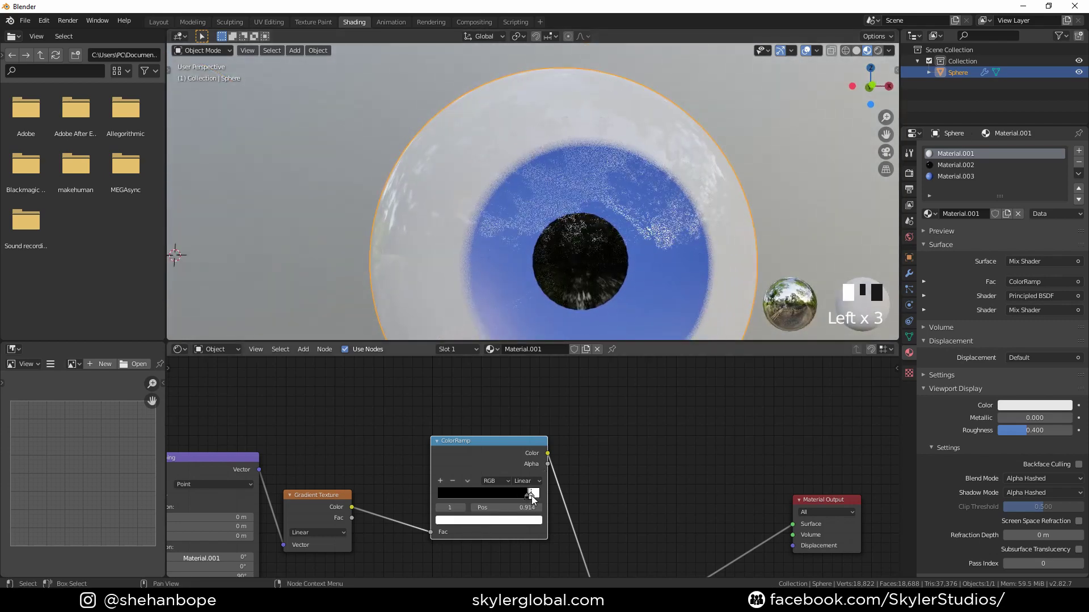
pyautogui.scroll(2, 562, 249)
pyautogui.scroll(5, 525, 418)
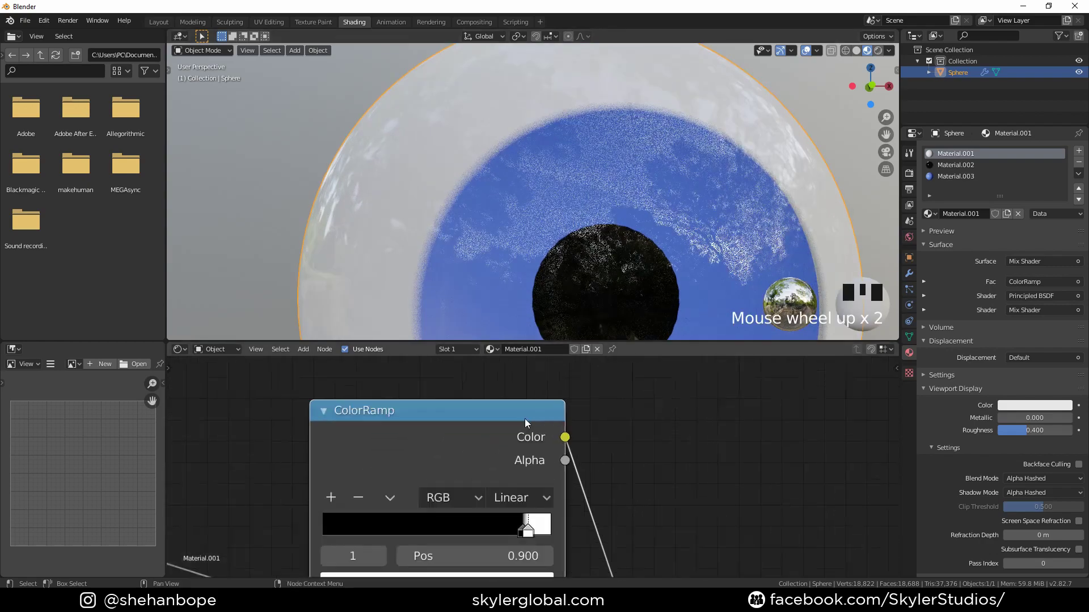
# Set the ColorRamp's black stop to about 0.886 and check the sharper edge around the iris.
pyautogui.click(508, 452)
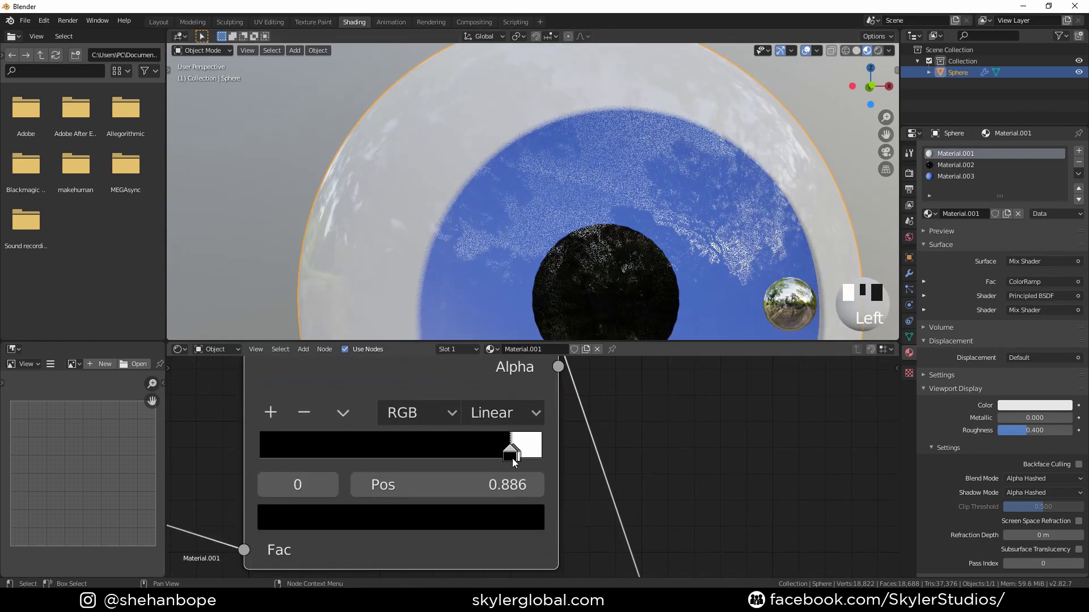
pyautogui.click(514, 457)
pyautogui.moveTo(514, 457); pyautogui.dragTo(513, 456)
pyautogui.scroll(-7, 615, 126)
pyautogui.moveTo(661, 173)
pyautogui.mouseDown(button='middle')
pyautogui.moveTo(601, 184)
pyautogui.moveTo(731, 176)
pyautogui.moveTo(646, 177)
pyautogui.mouseUp(button='middle')
# Rename the three materials coronia, pupil and iris.
pyautogui.doubleClick(967, 152)
pyautogui.write('coronia')
pyautogui.click(973, 165)
pyautogui.click(952, 176)
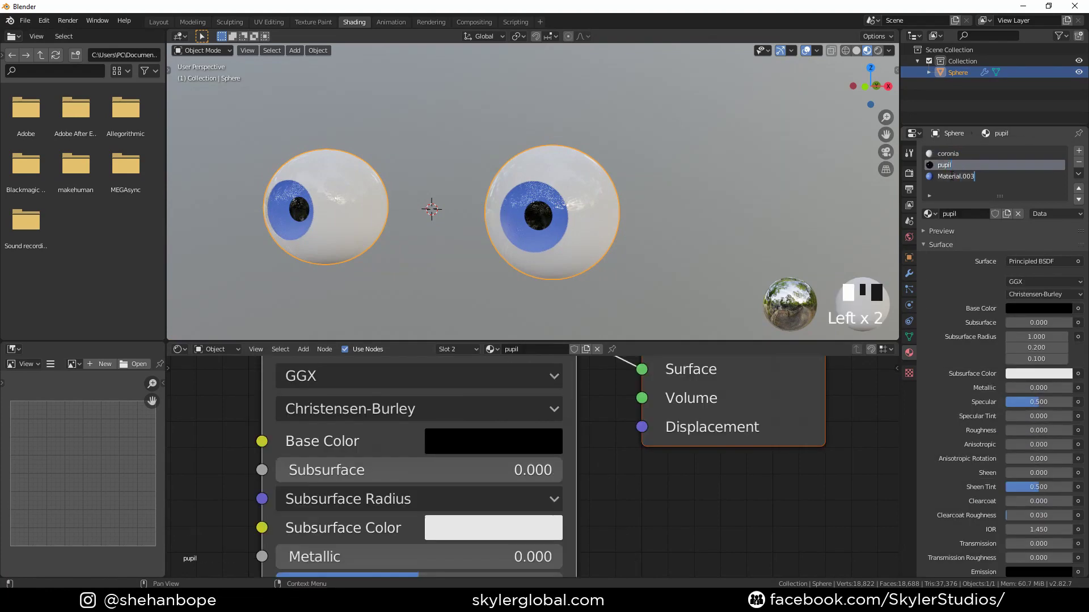
# Replace the pupil material's Principled BSDF with a Diffuse BSDF node.
pyautogui.click(433, 405)
pyautogui.press('x')
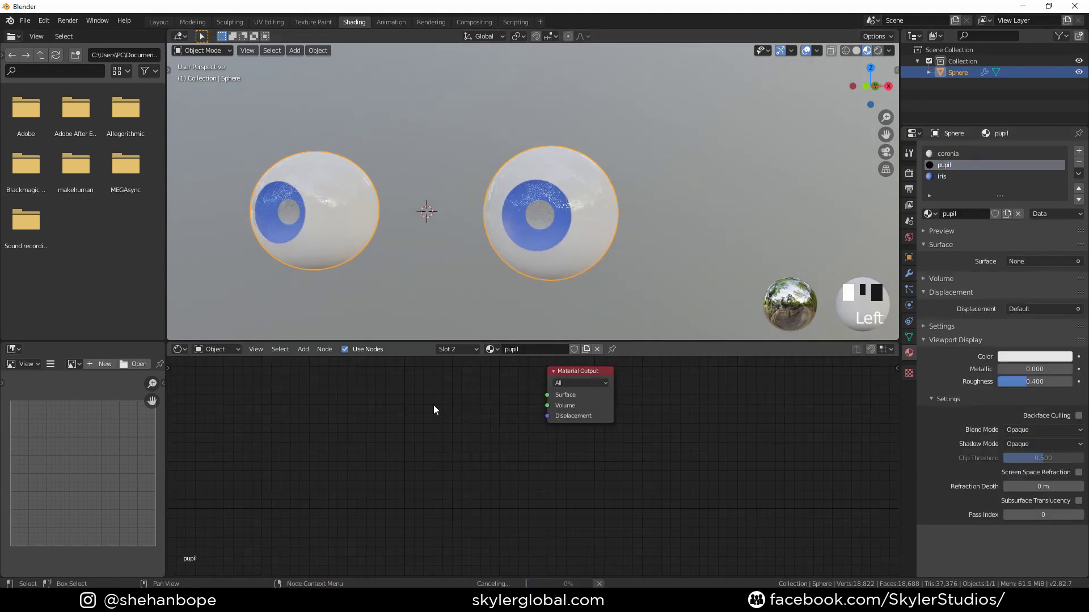
pyautogui.hotkey('shift', 'a')
pyautogui.click(433, 405)
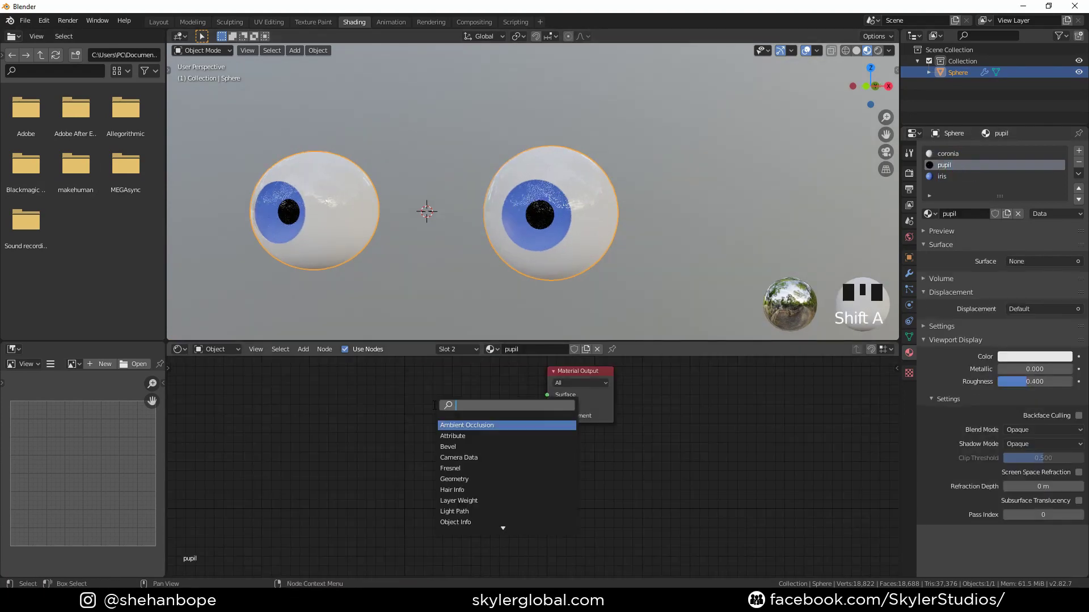
pyautogui.write('def')
pyautogui.press('BackSpace')
pyautogui.press('BackSpace')
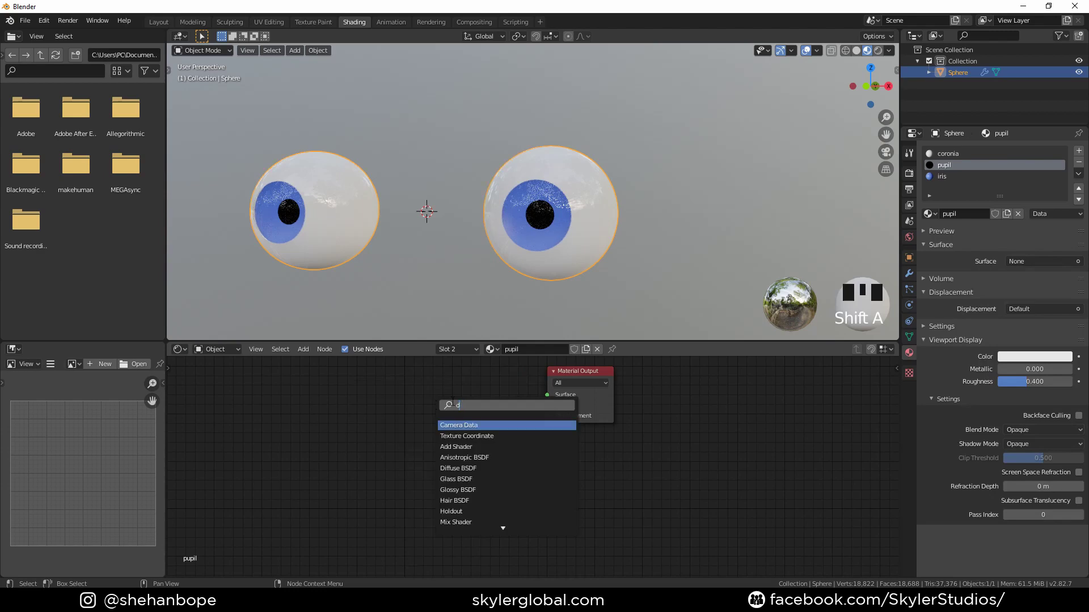
pyautogui.write('if')
pyautogui.press('Return')
pyautogui.click(453, 401)
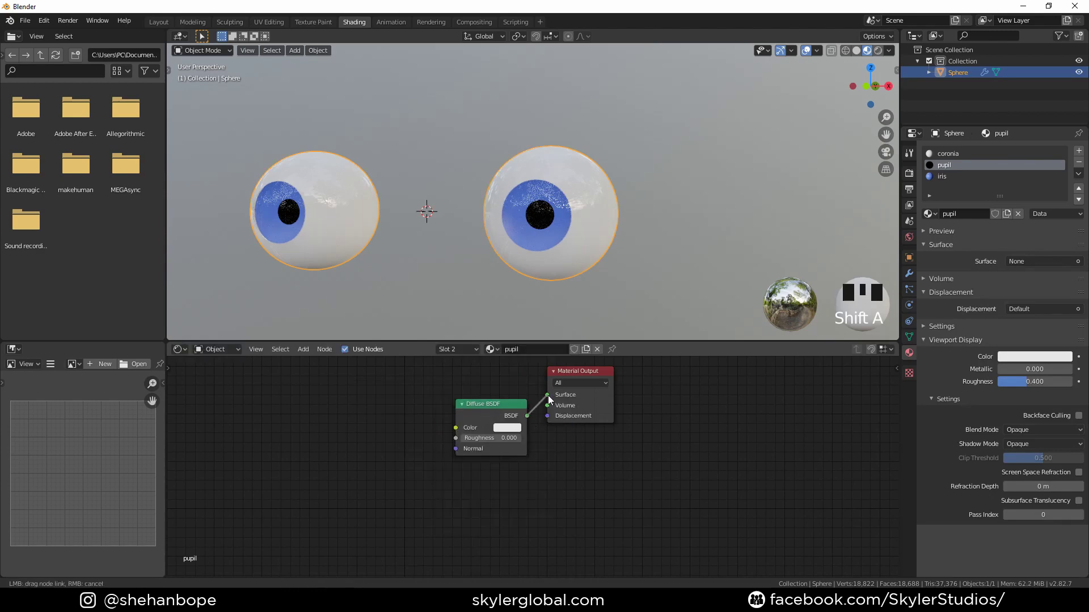
# Connect the Diffuse BSDF to the pupil's Material Output Surface and set its color to black.
pyautogui.moveTo(527, 416); pyautogui.dragTo(546, 395)
pyautogui.click(507, 428)
pyautogui.click(562, 359)
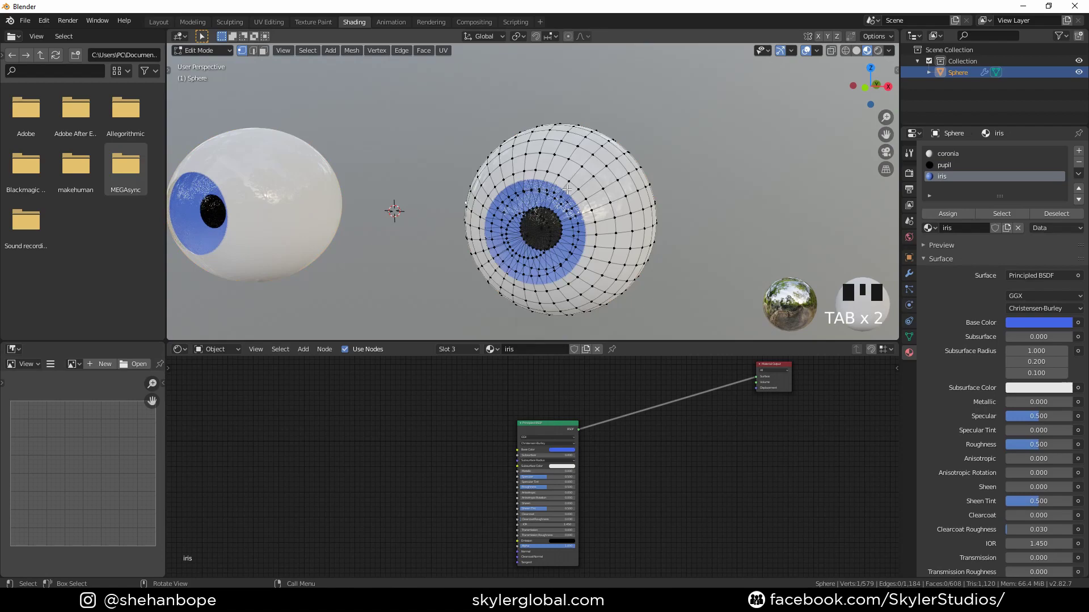
# Unwrap the entire eyeball mesh and inspect its layout in the UV Editing workspace.
pyautogui.press('a')
pyautogui.press('u')
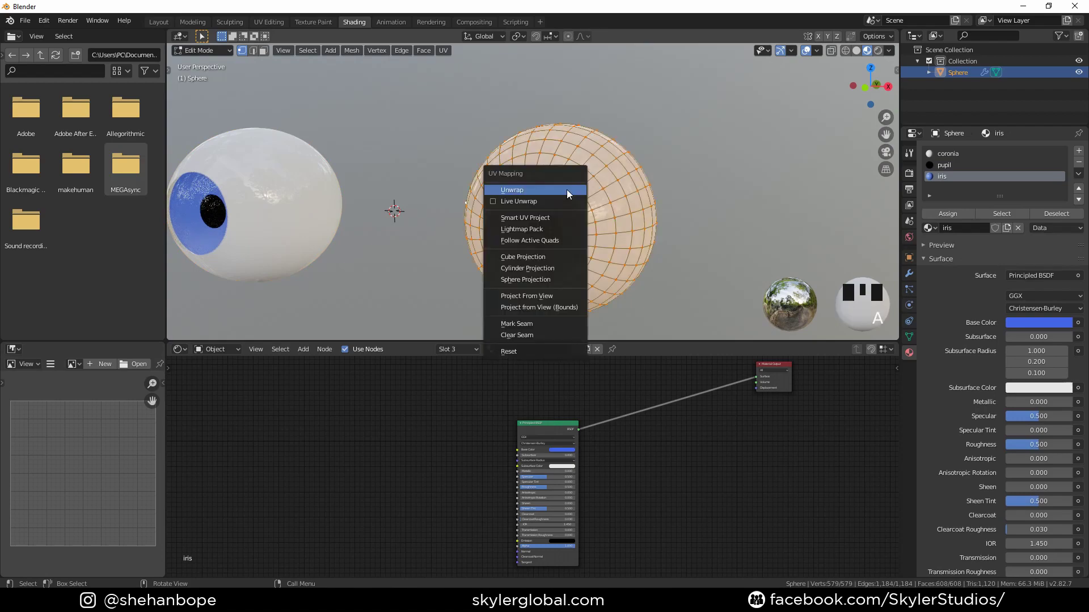
pyautogui.click(567, 190)
pyautogui.click(269, 22)
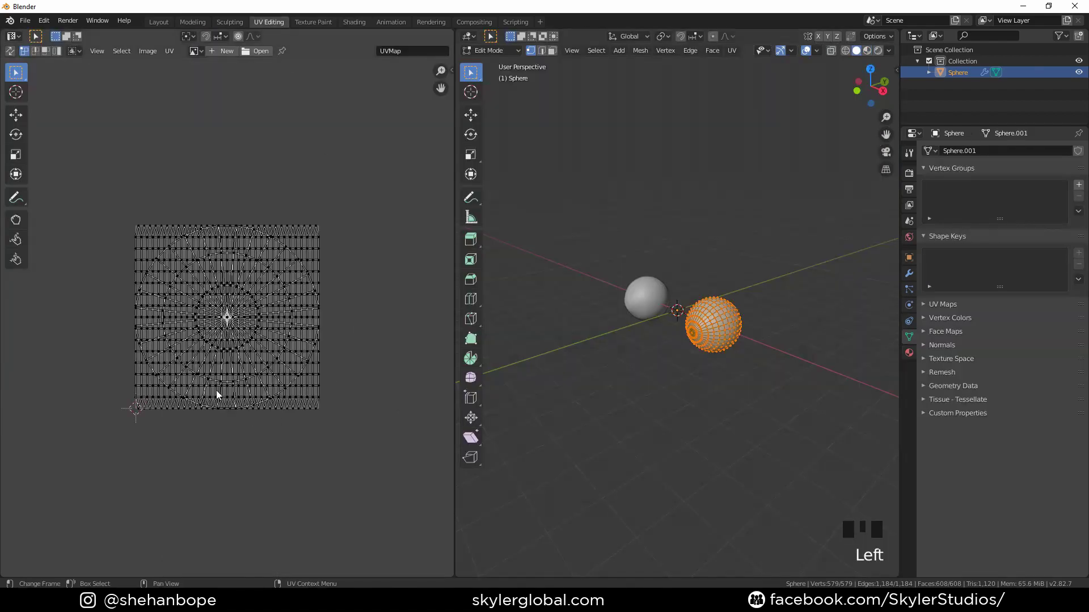
pyautogui.scroll(3, 217, 394)
pyautogui.scroll(-1, 227, 318)
pyautogui.scroll(1, 699, 410)
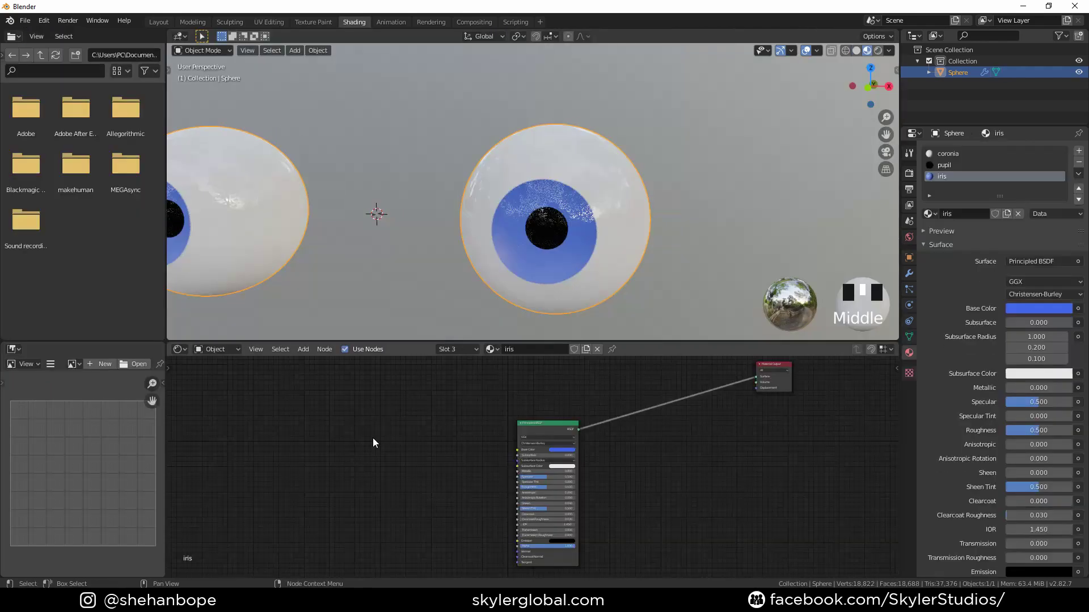
# Add a Voronoi Texture node to the iris material and preview it on the eyeball.
pyautogui.hotkey('shift', 'a')
pyautogui.click(373, 438)
pyautogui.write('voro')
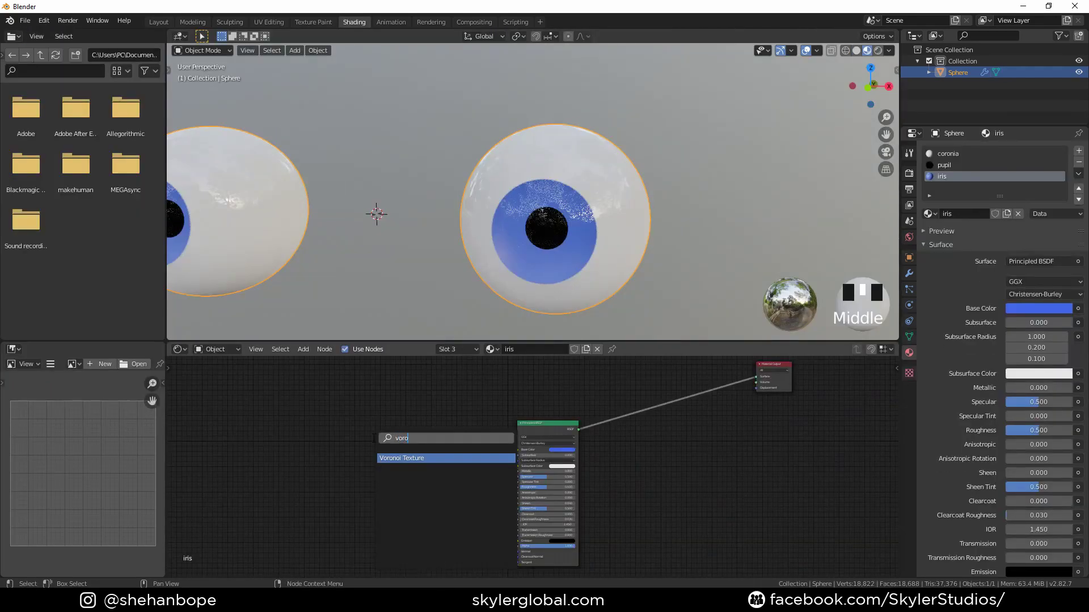
pyautogui.press('Return')
pyautogui.click(372, 438)
pyautogui.scroll(1, 373, 437)
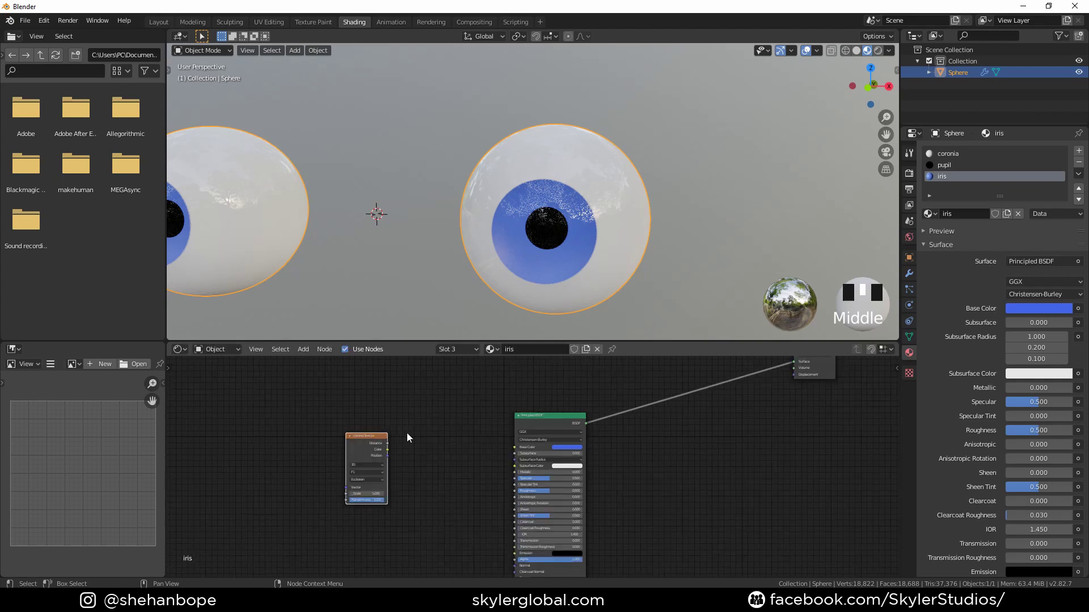
pyautogui.moveTo(419, 439); pyautogui.dragTo(453, 436, button='middle')
pyautogui.keyDown('ctrl'); pyautogui.keyDown('shift'); pyautogui.click(397, 435); pyautogui.keyUp('shift'); pyautogui.keyUp('ctrl')
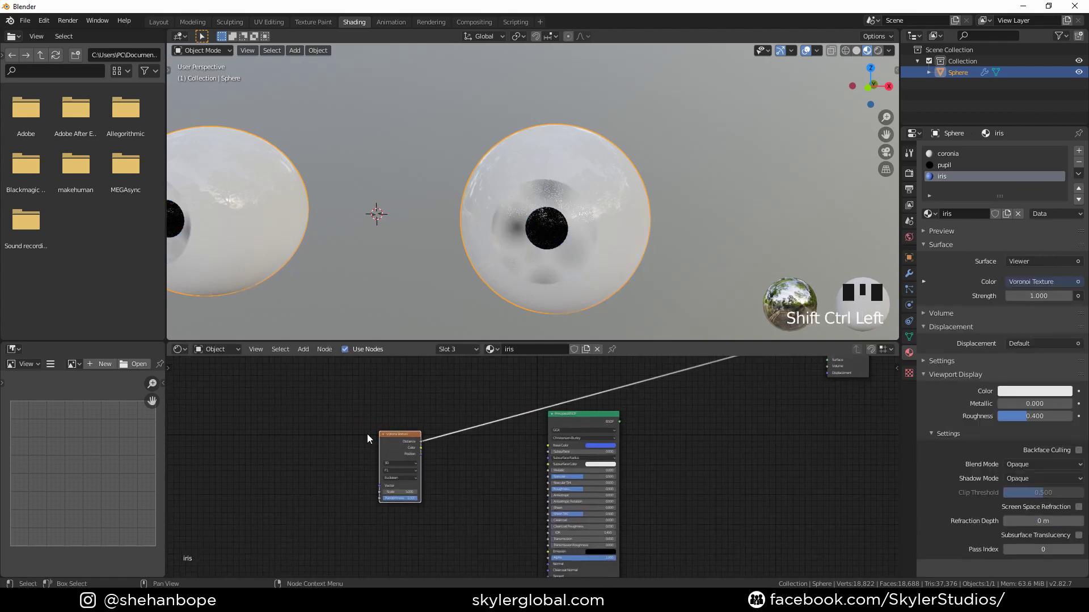
# Add Texture Coordinate and Mapping nodes to the iris Voronoi Texture and feed the Mapping node from the UV output.
pyautogui.scroll(4, 325, 433)
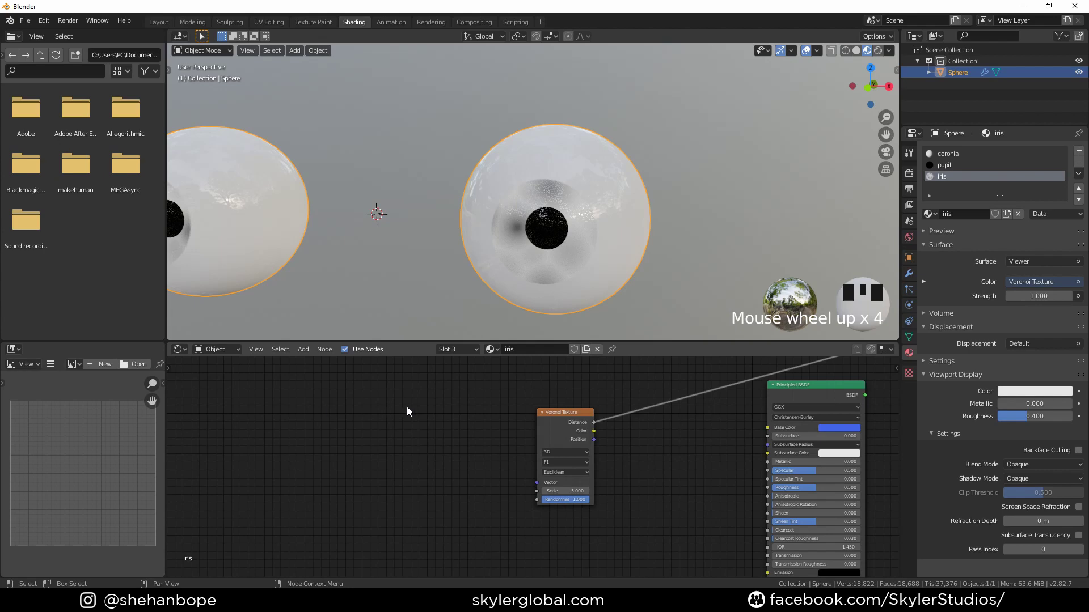
pyautogui.doubleClick(545, 423)
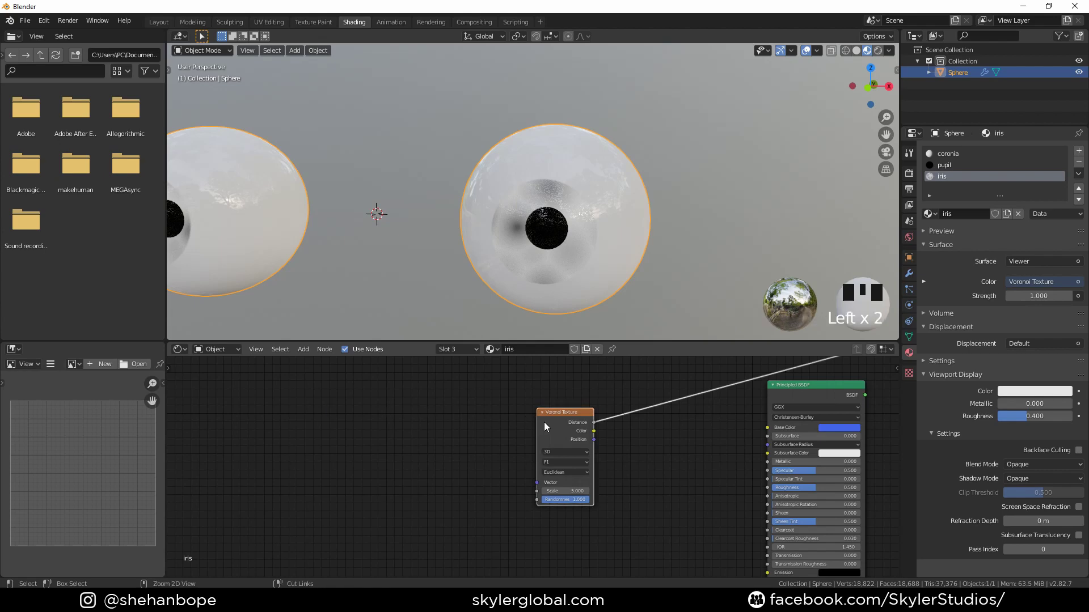
pyautogui.hotkey('ctrl', 't')
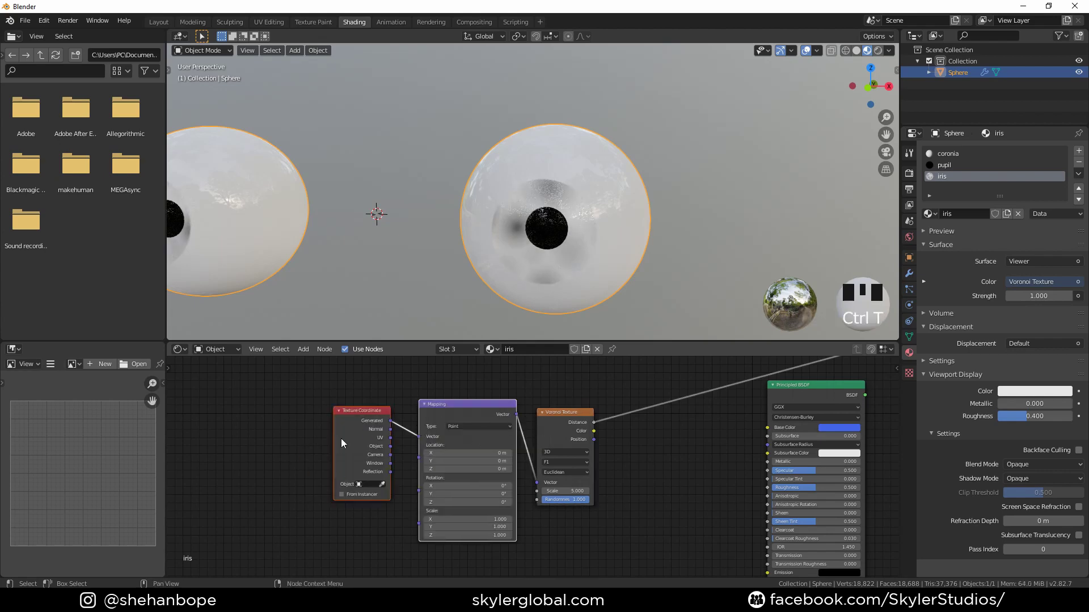
pyautogui.scroll(1, 342, 443)
pyautogui.moveTo(401, 422); pyautogui.dragTo(436, 421)
pyautogui.scroll(2, 489, 509)
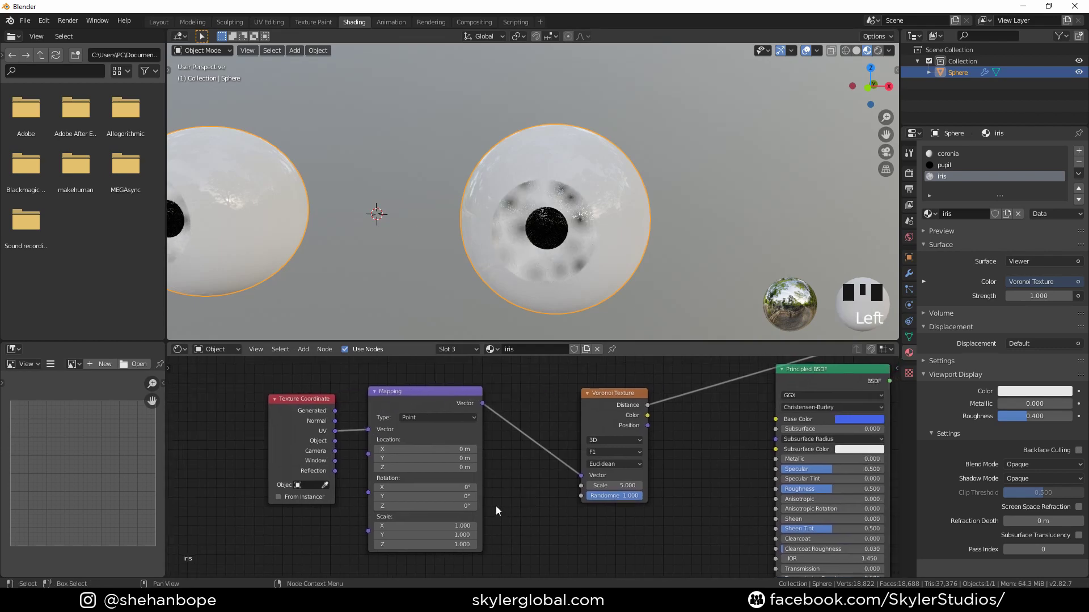
# Set the Mapping node's X, Y and Z location to -0.5 m.
pyautogui.moveTo(440, 468); pyautogui.dragTo(441, 445)
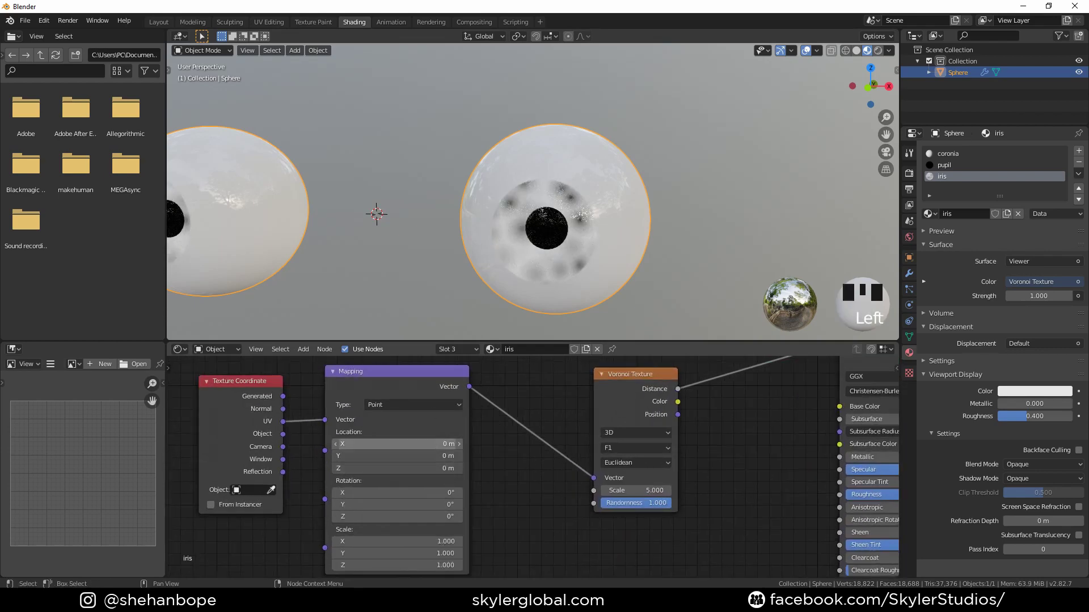
pyautogui.click(409, 444)
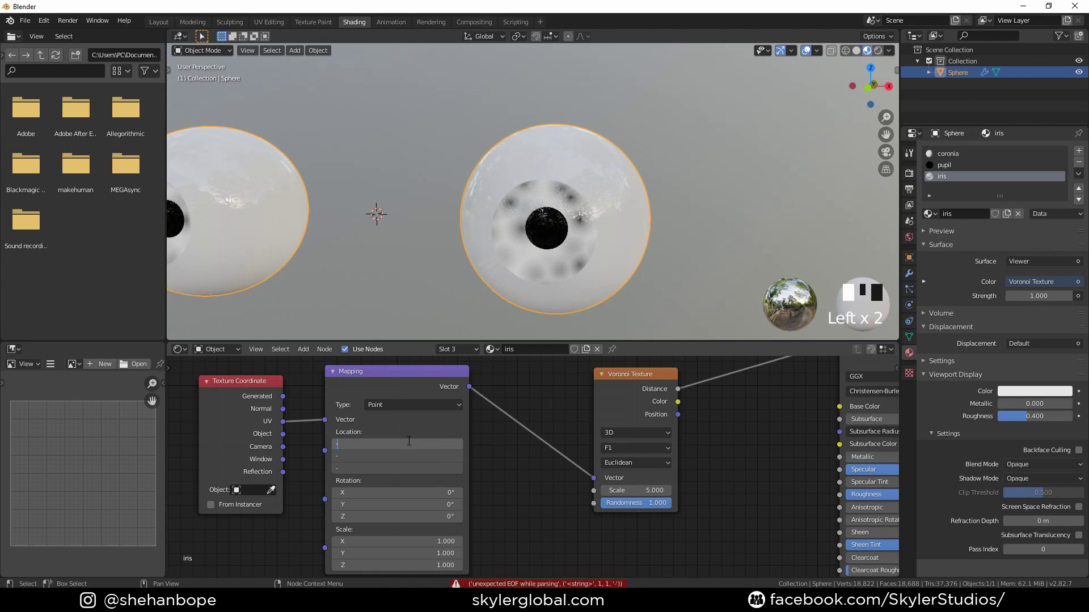
pyautogui.write('-0.5')
pyautogui.press('Return')
pyautogui.scroll(-2, 461, 462)
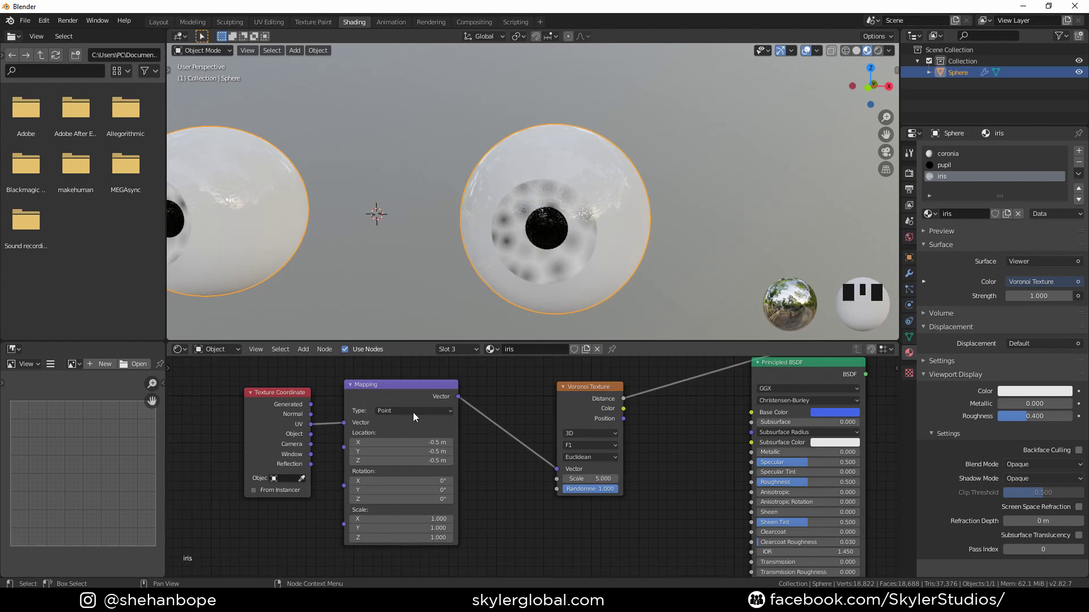
# Duplicate the Mapping node and insert the copy between the original and the Voronoi Texture.
pyautogui.click(399, 406)
pyautogui.hotkey('shift', 'd')
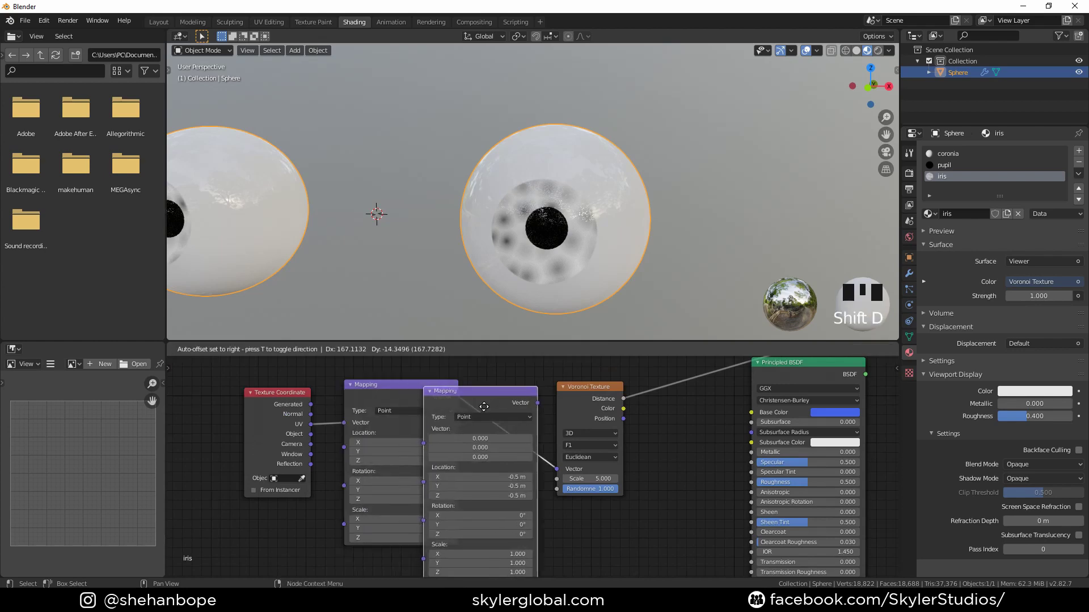
pyautogui.click(550, 404)
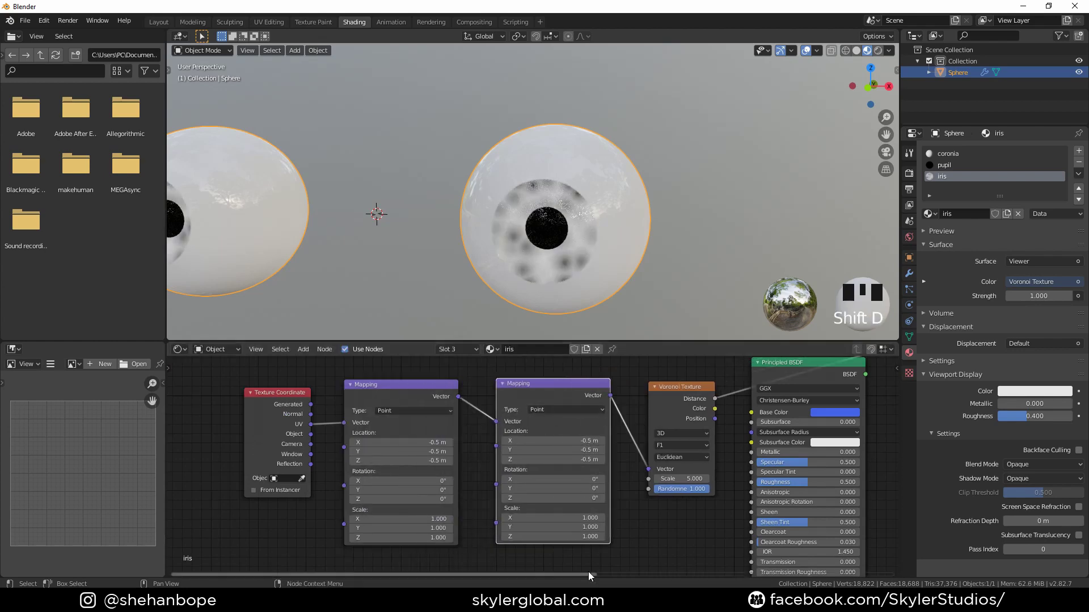
# Set the second Mapping node's Z scale to 15 and its type to Normal.
pyautogui.scroll(1, 587, 570)
pyautogui.click(576, 547)
pyautogui.write('1.0')
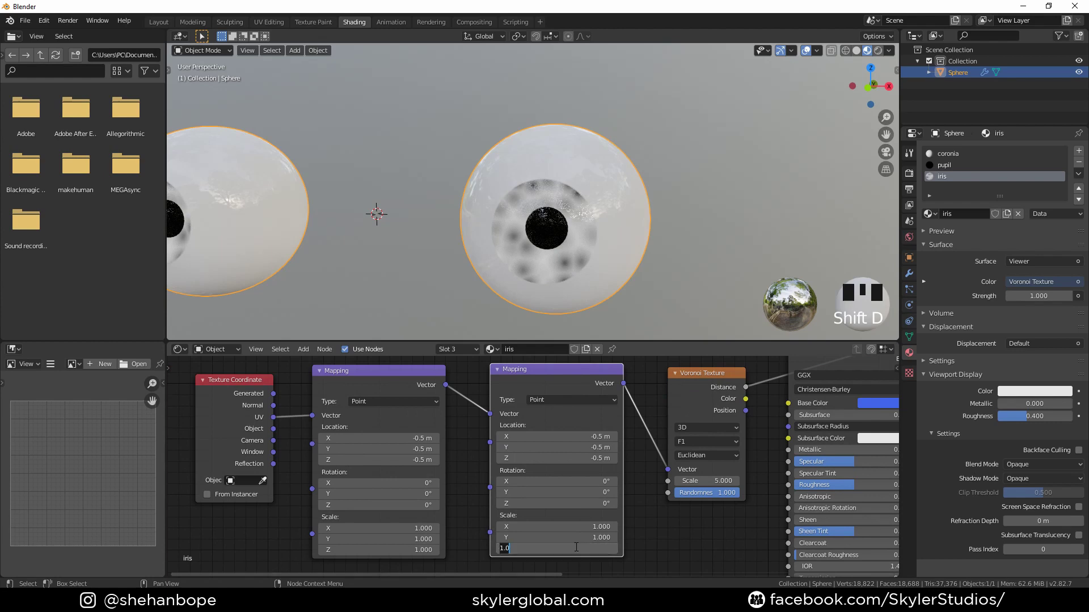
pyautogui.click(575, 558)
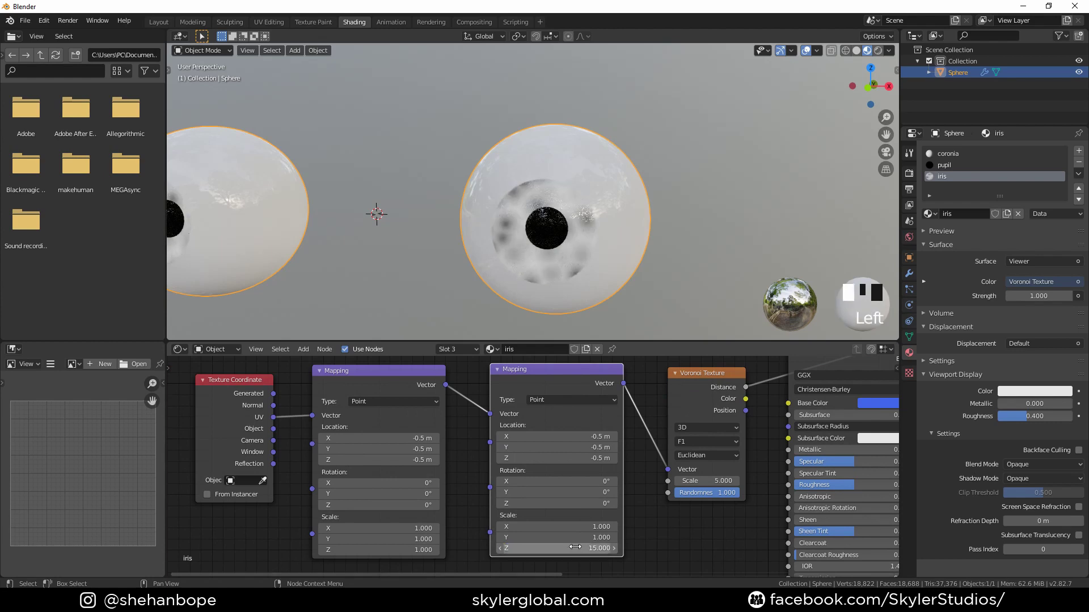
pyautogui.click(562, 400)
pyautogui.click(566, 448)
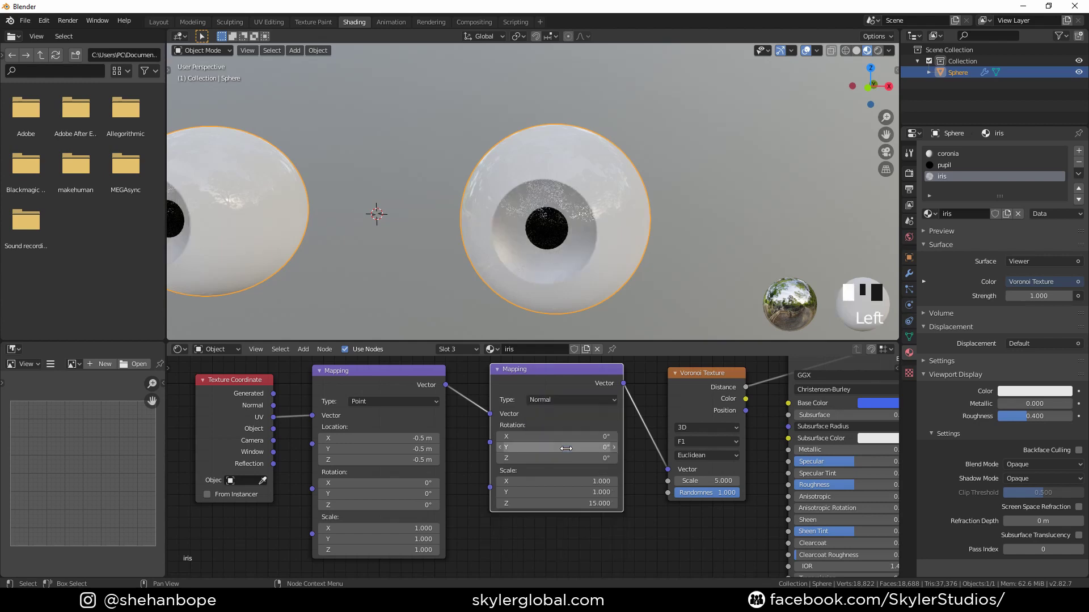
# Refine the radial streaks by setting the second Mapping node's Z scale to 14 and the Voronoi Texture's scale to 13.7.
pyautogui.moveTo(589, 226)
pyautogui.mouseDown(button='middle')
pyautogui.moveTo(591, 208)
pyautogui.moveTo(625, 218)
pyautogui.moveTo(591, 217)
pyautogui.mouseUp(button='middle')
pyautogui.moveTo(556, 500); pyautogui.dragTo(514, 500)
pyautogui.click(560, 503)
pyautogui.write('14')
pyautogui.press('Return')
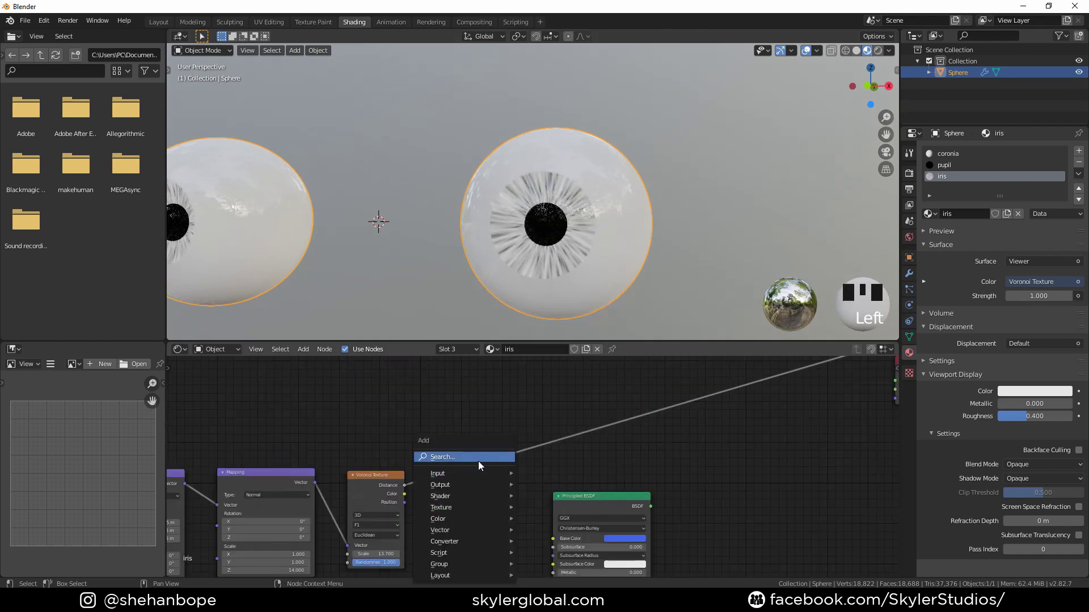
# Insert a ColorRamp node on the Voronoi Texture's Distance output.
pyautogui.click(479, 461)
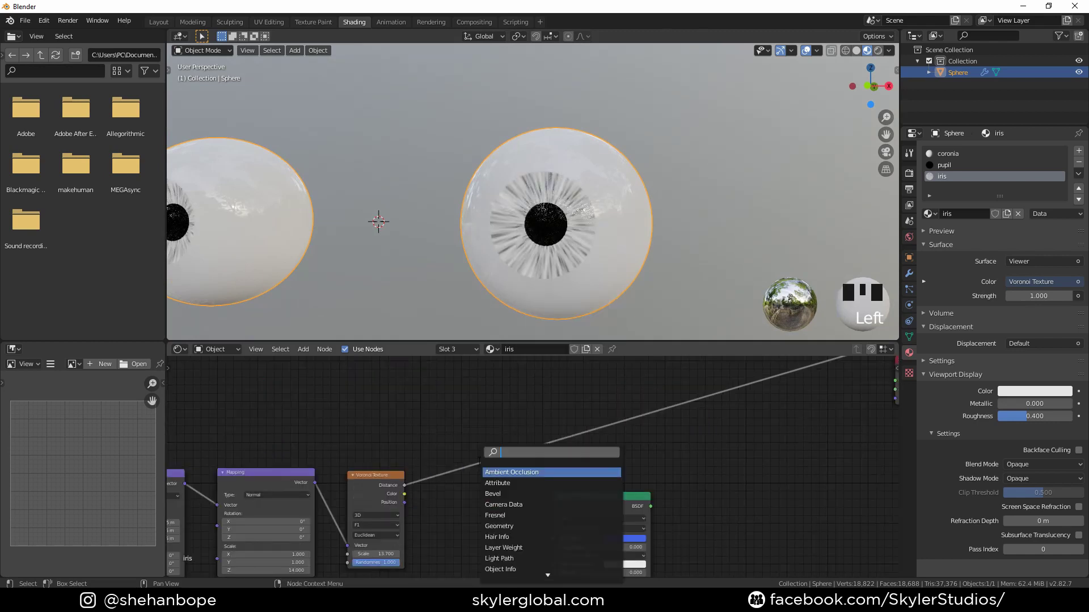
pyautogui.write('col')
pyautogui.click(503, 484)
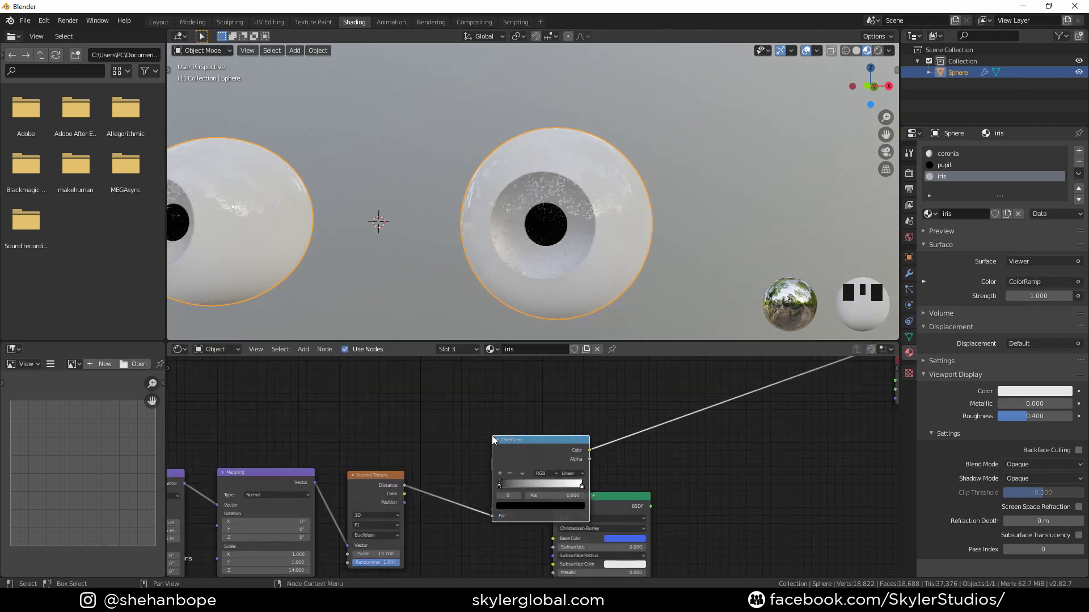
pyautogui.click(483, 468)
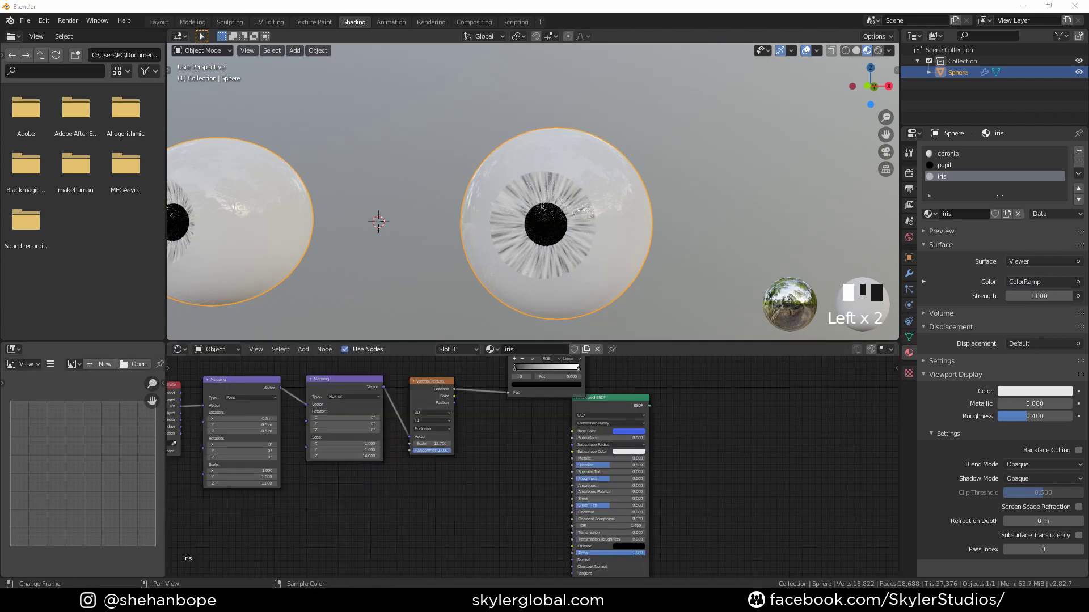
# Add a Gradient Texture node below the Voronoi chain with its own Texture Coordinate and Mapping nodes.
pyautogui.hotkey('shift', 'a')
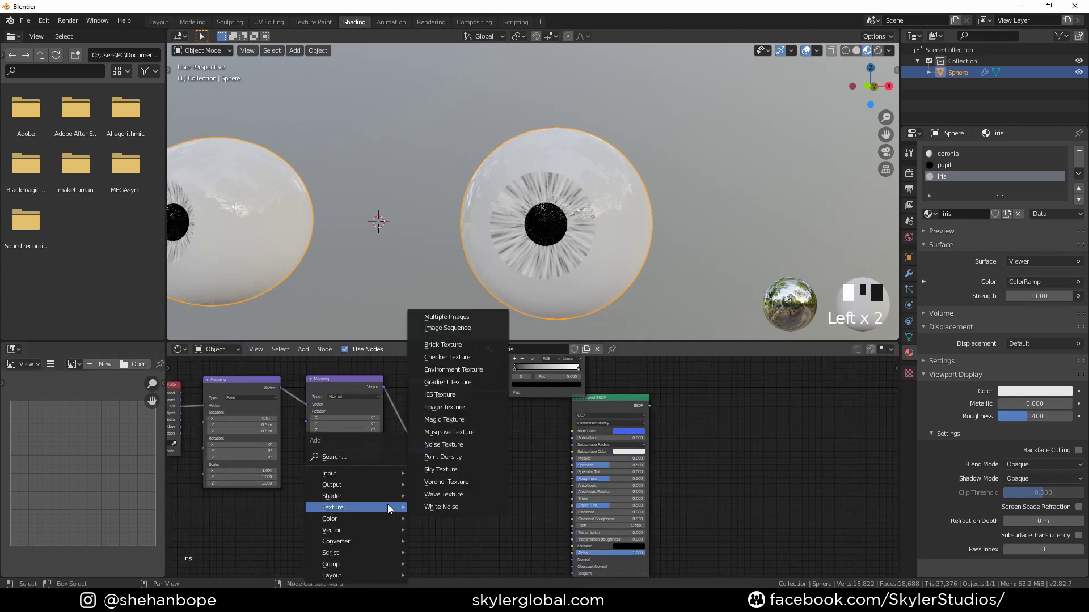
pyautogui.click(365, 453)
pyautogui.write('grad')
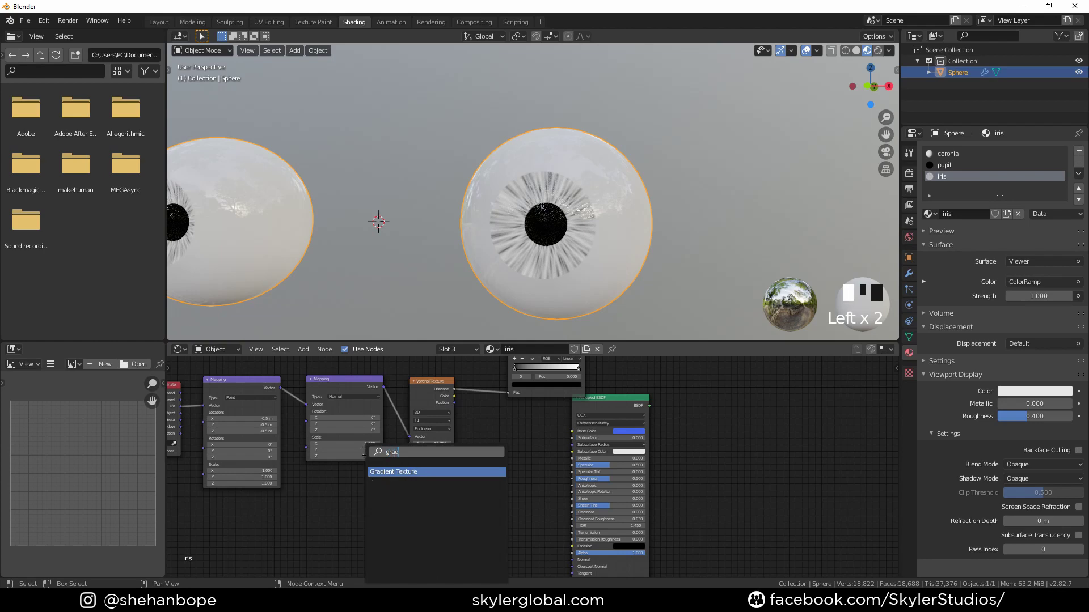
pyautogui.press('Return')
pyautogui.click(387, 499)
pyautogui.hotkey('ctrl', 't')
# Connect the new Texture Coordinate node's UV output to the gradient's Mapping node.
pyautogui.scroll(2, 404, 506)
pyautogui.moveTo(404, 507); pyautogui.dragTo(425, 462, button='middle')
pyautogui.moveTo(355, 519); pyautogui.dragTo(457, 522, button='middle')
pyautogui.moveTo(447, 465); pyautogui.dragTo(348, 530, button='middle')
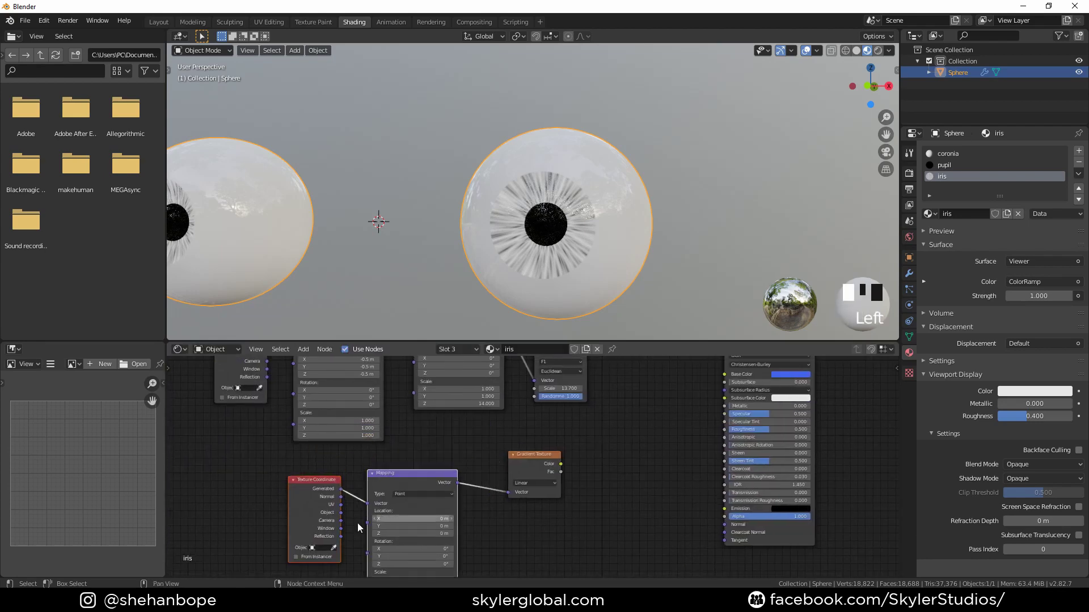
pyautogui.scroll(1, 301, 520)
pyautogui.moveTo(333, 515); pyautogui.dragTo(328, 513)
pyautogui.moveTo(509, 528); pyautogui.dragTo(431, 492, button='middle')
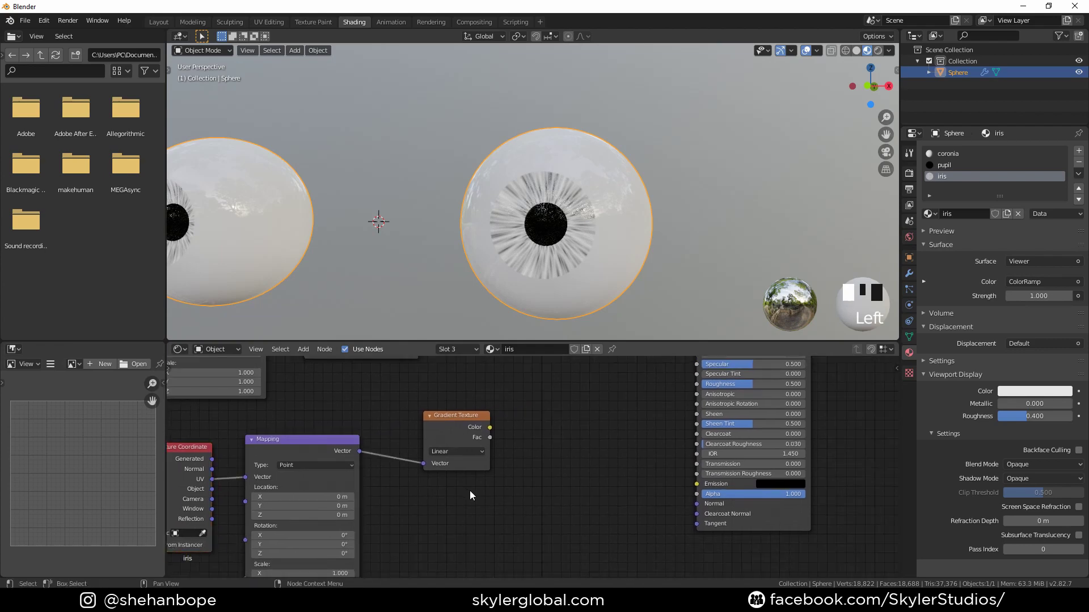
# Preview the Gradient Texture on the eyeball and set its type to Spherical.
pyautogui.scroll(-3, 469, 491)
pyautogui.keyDown('ctrl'); pyautogui.keyDown('shift'); pyautogui.click(471, 436); pyautogui.keyUp('shift'); pyautogui.keyUp('ctrl')
pyautogui.click(465, 449)
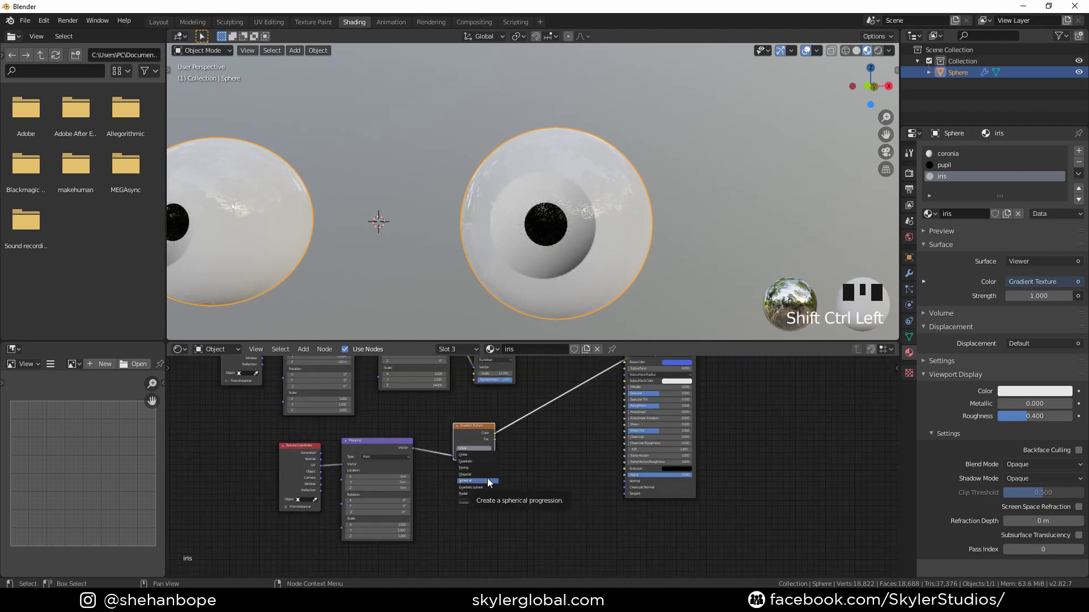
pyautogui.click(489, 481)
pyautogui.scroll(3, 487, 477)
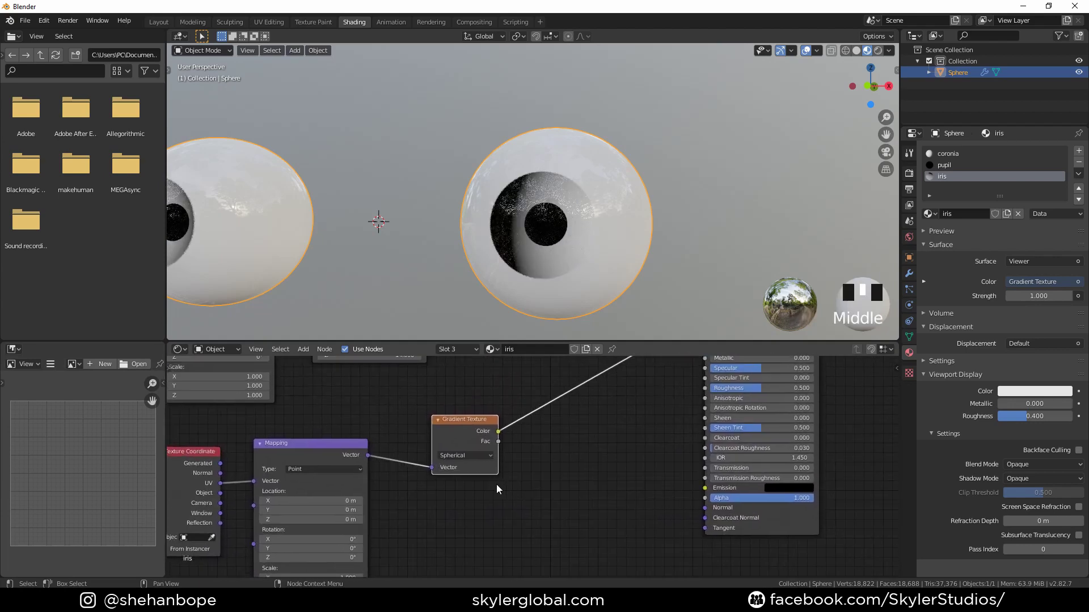
# Insert a ColorRamp node on the spherical Gradient Texture's Color output.
pyautogui.hotkey('shift', 'a')
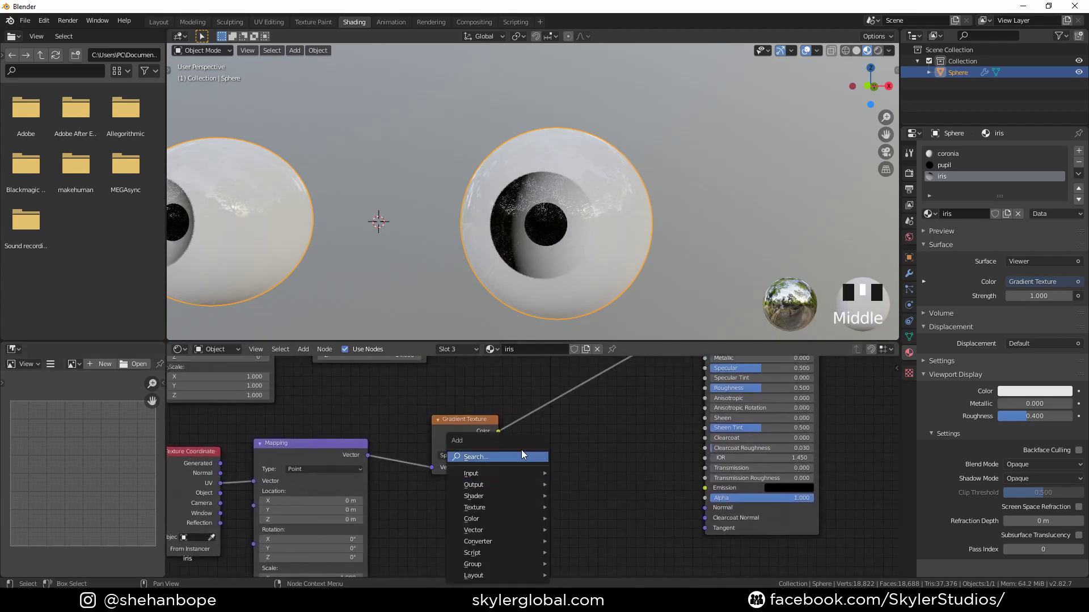
pyautogui.click(522, 451)
pyautogui.write('col')
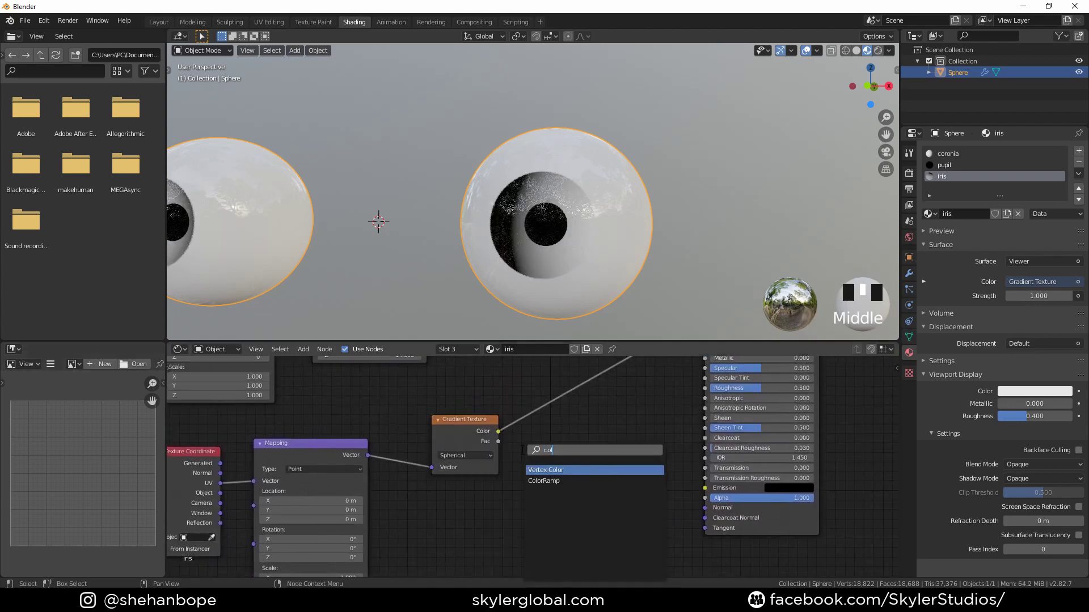
pyautogui.click(544, 481)
pyautogui.click(545, 379)
# Set the gradient Mapping node's X, Y and Z location to 0.5 m.
pyautogui.moveTo(425, 541); pyautogui.dragTo(632, 498, button='middle')
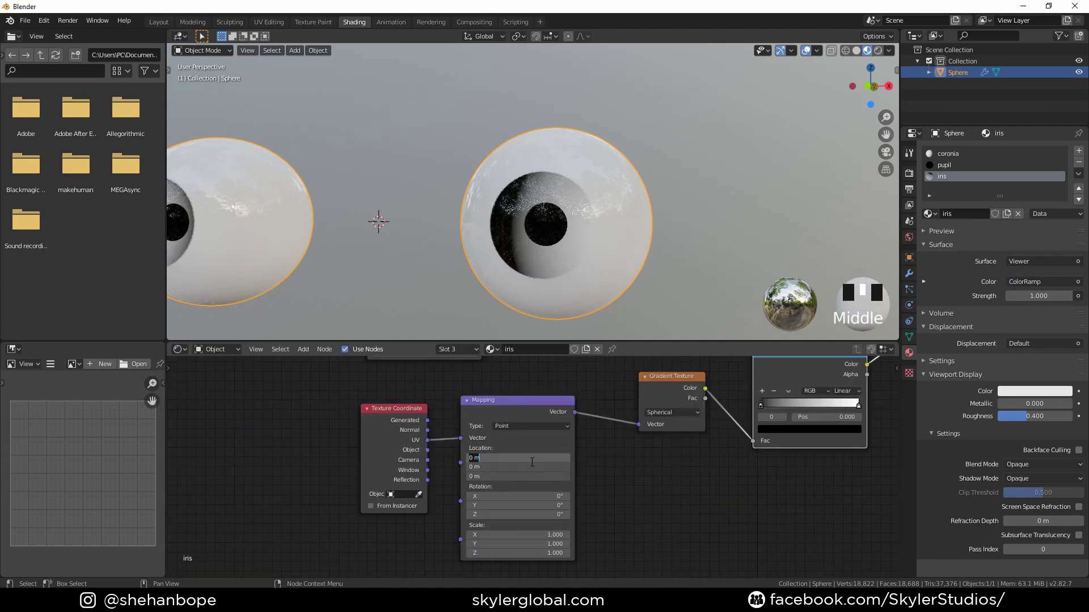
pyautogui.click(532, 462)
pyautogui.write('0.5')
pyautogui.press('Return')
# Move the gradient ColorRamp's black and white stops close together near the middle, the white one to 0.568, and add a stop between them.
pyautogui.moveTo(683, 455); pyautogui.dragTo(385, 508, button='middle')
pyautogui.scroll(4, 519, 488)
pyautogui.moveTo(407, 440); pyautogui.dragTo(459, 440)
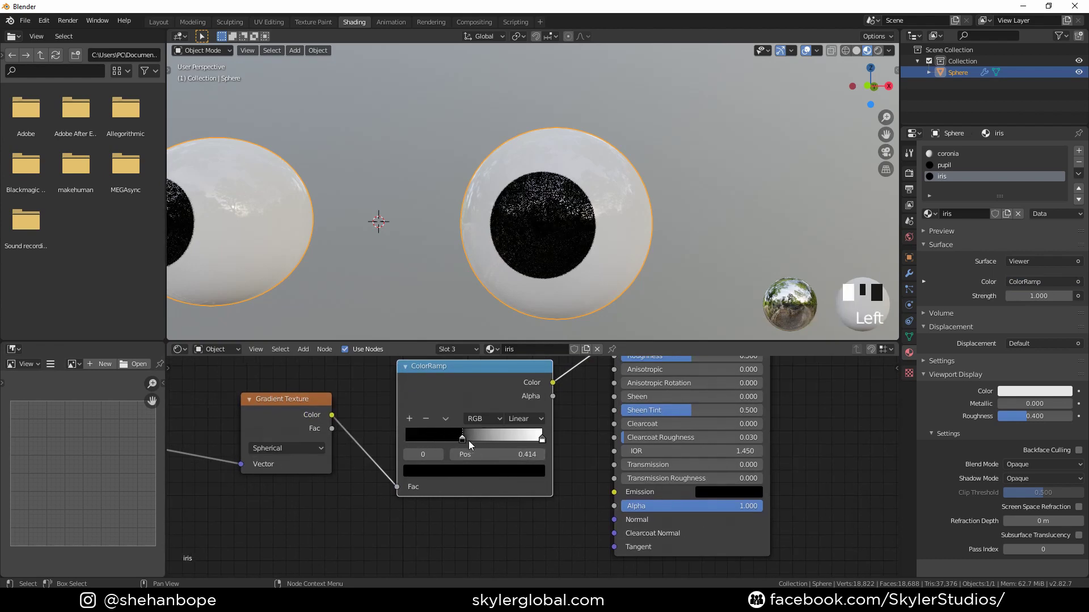
pyautogui.moveTo(541, 440); pyautogui.dragTo(482, 441)
pyautogui.click(471, 439)
pyautogui.click(409, 419)
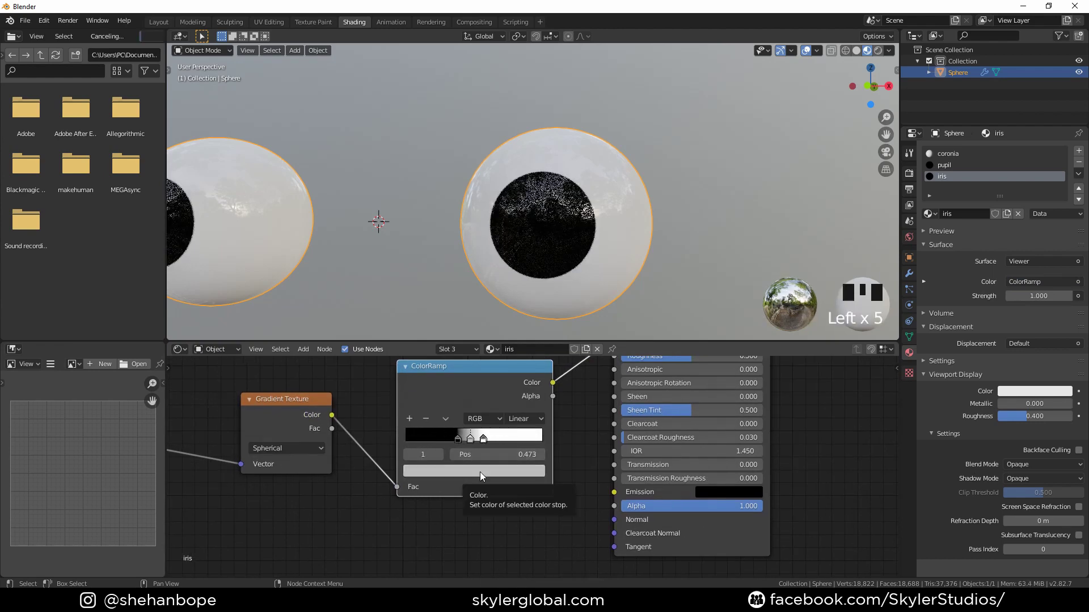
# Recolor the gradient ColorRamp's last stop black and change it to a bright blue.
pyautogui.click(484, 438)
pyautogui.click(485, 471)
pyautogui.moveTo(515, 369); pyautogui.dragTo(532, 417)
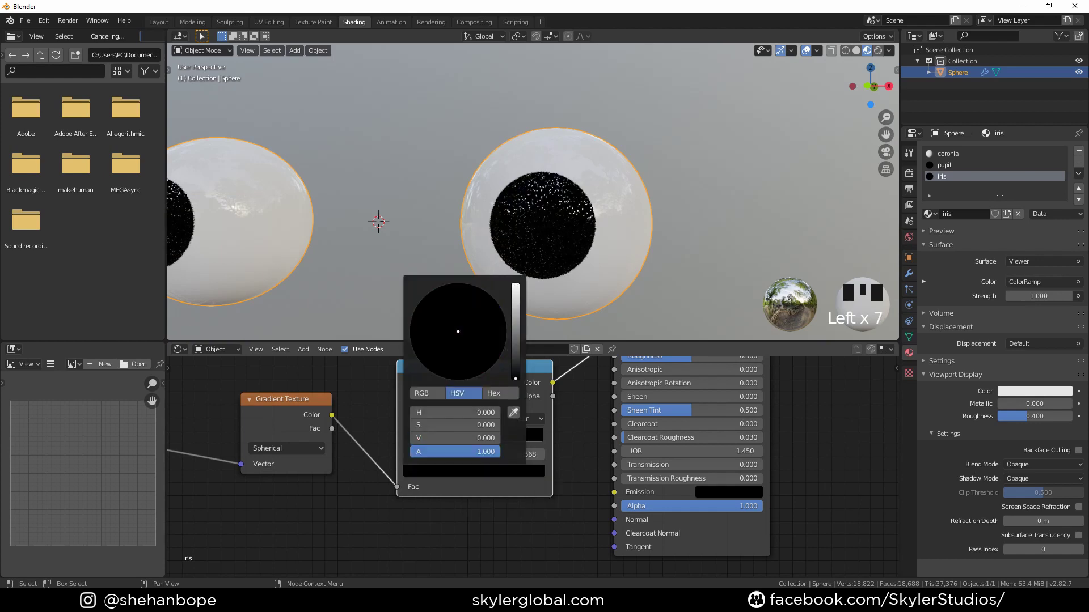
pyautogui.click(480, 472)
pyautogui.moveTo(515, 369); pyautogui.dragTo(516, 286)
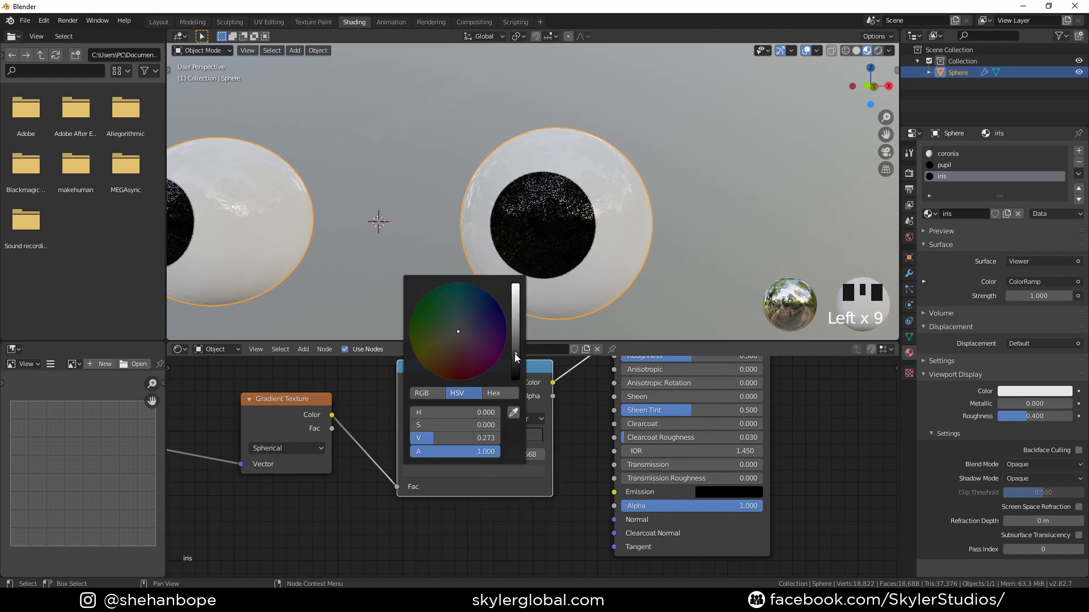
pyautogui.click(482, 292)
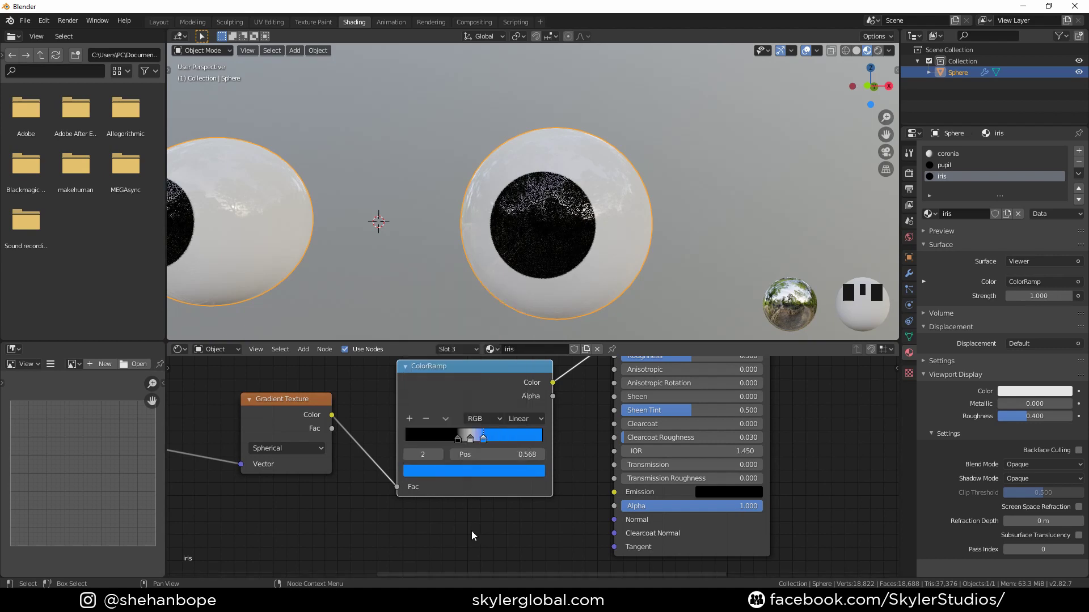
# Set the color of the gradient ColorRamp's last stop to black.
pyautogui.scroll(-3, 472, 533)
pyautogui.click(494, 445)
pyautogui.click(502, 472)
pyautogui.moveTo(518, 368); pyautogui.dragTo(519, 401)
pyautogui.click(472, 546)
# Set the color of the gradient ColorRamp's middle stop to blue.
pyautogui.click(484, 445)
pyautogui.click(486, 470)
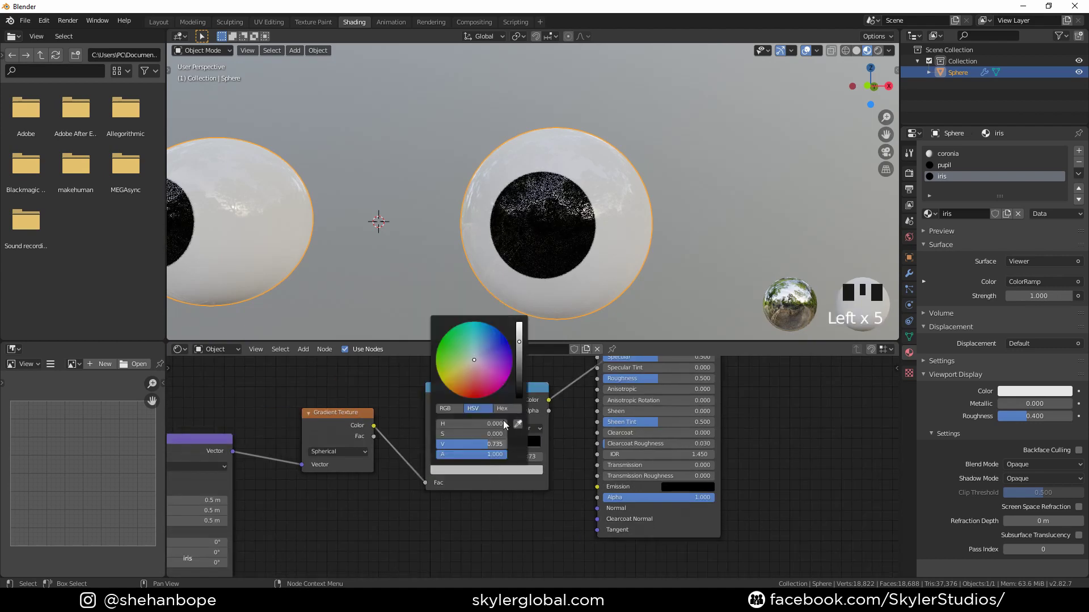
pyautogui.click(482, 353)
# Add a second Gradient Texture node below the spherical one, preview it on the eyeball and set its type to Radial.
pyautogui.moveTo(482, 537); pyautogui.dragTo(515, 499, button='middle')
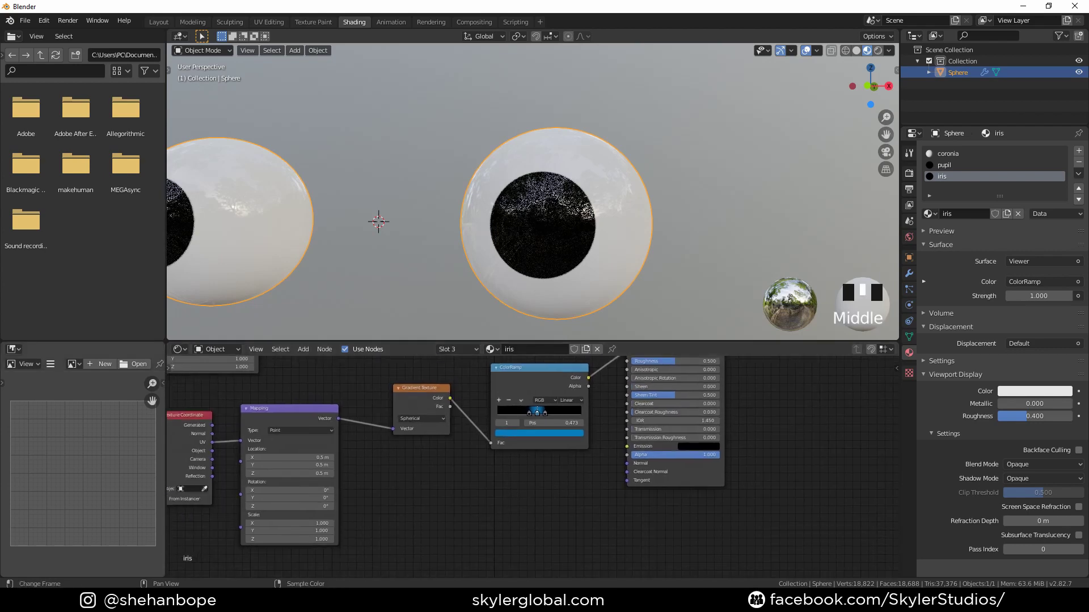
pyautogui.scroll(-3, 472, 493)
pyautogui.hotkey('shift', 'a')
pyautogui.click(421, 454)
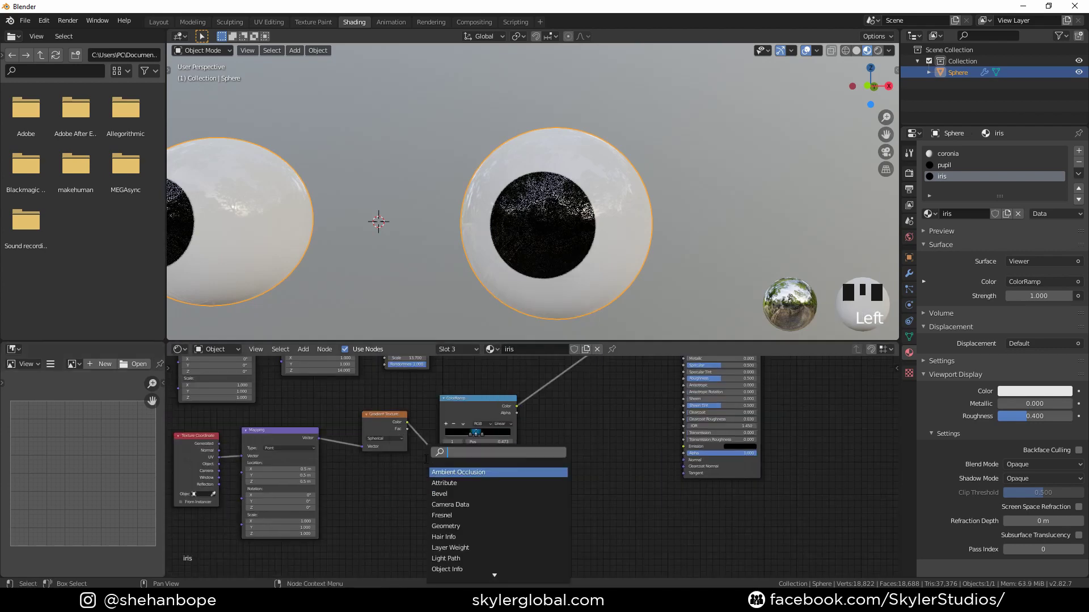
pyautogui.write('grad')
pyautogui.click(433, 472)
pyautogui.click(390, 513)
pyautogui.keyDown('ctrl'); pyautogui.keyDown('shift'); pyautogui.click(427, 515); pyautogui.keyUp('shift'); pyautogui.keyUp('ctrl')
pyautogui.moveTo(547, 535); pyautogui.dragTo(568, 495, button='middle')
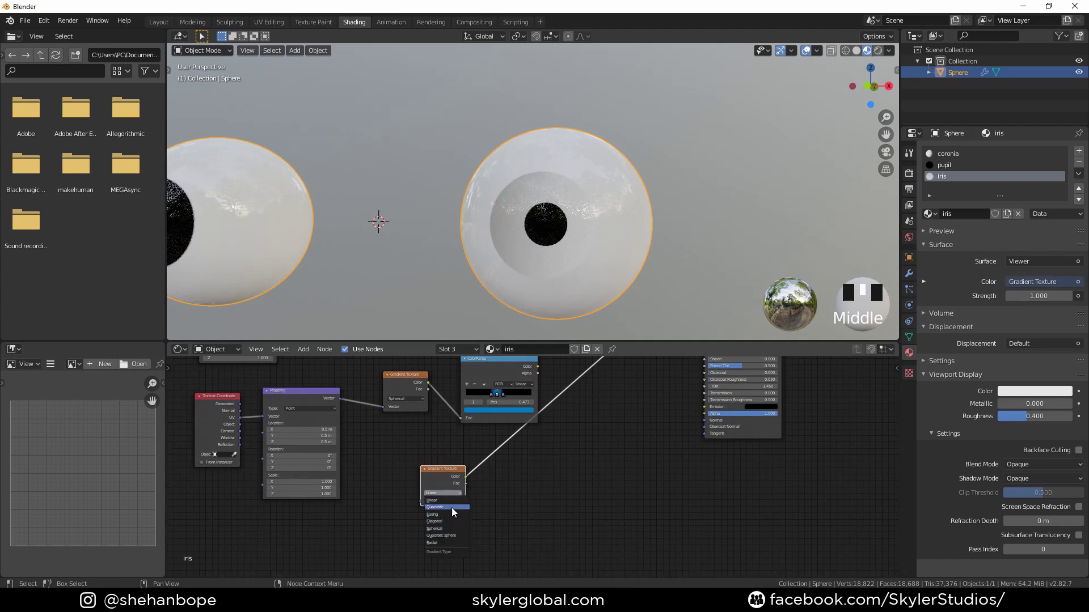
pyautogui.click(446, 542)
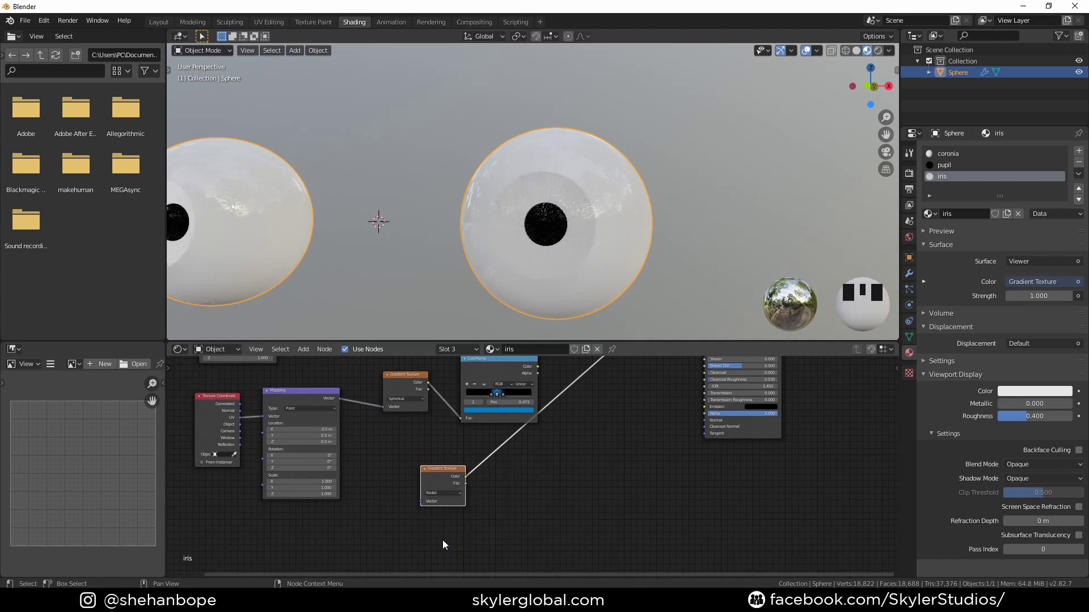
# Add a Noise Texture node fed by the radial Gradient Texture and preview it on the eyeball.
pyautogui.hotkey('shift', 'a')
pyautogui.click(515, 452)
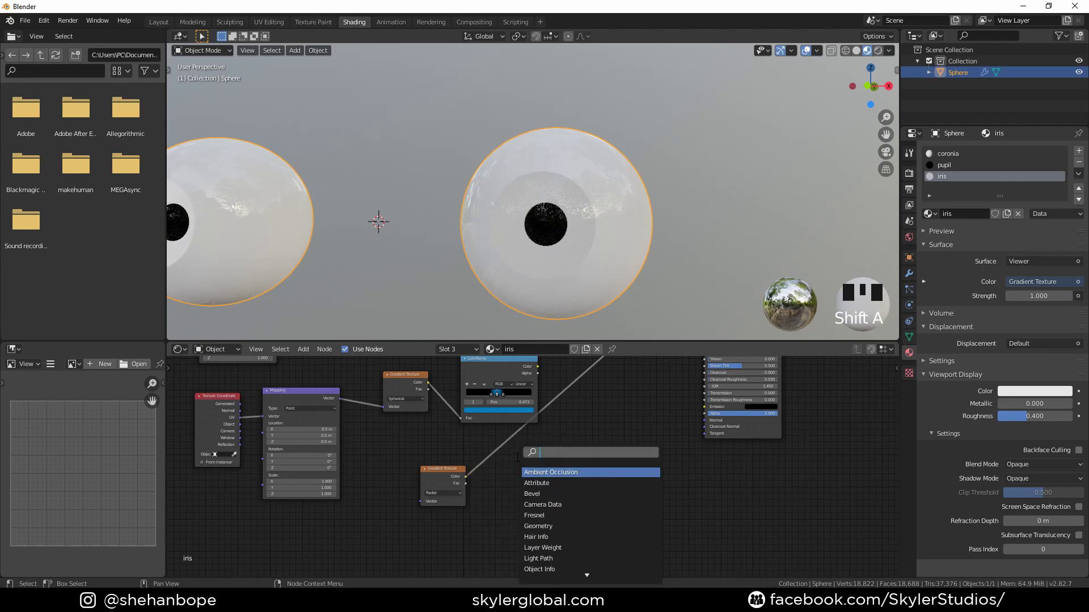
pyautogui.write('noi')
pyautogui.click(527, 471)
pyautogui.click(510, 453)
pyautogui.keyDown('ctrl'); pyautogui.keyDown('shift'); pyautogui.click(510, 452); pyautogui.keyUp('shift'); pyautogui.keyUp('ctrl')
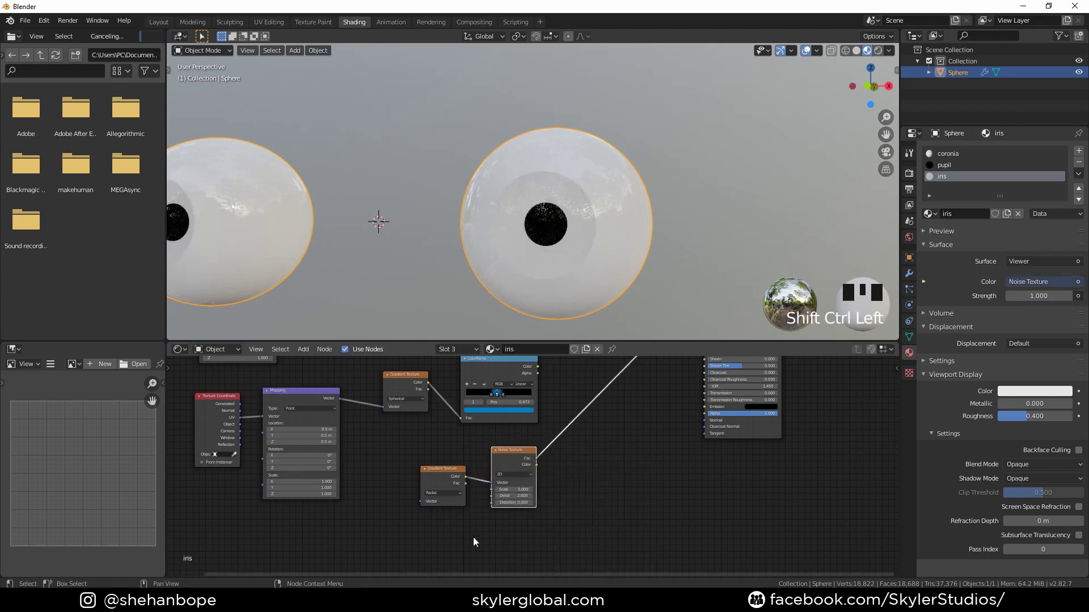
# Add a ColorRamp after the Noise Texture and move its black stop to 0.395.
pyautogui.scroll(-1, 577, 459)
pyautogui.hotkey('shift', 'a')
pyautogui.click(577, 456)
pyautogui.write('col')
pyautogui.click(602, 484)
pyautogui.click(590, 440)
pyautogui.scroll(6, 570, 519)
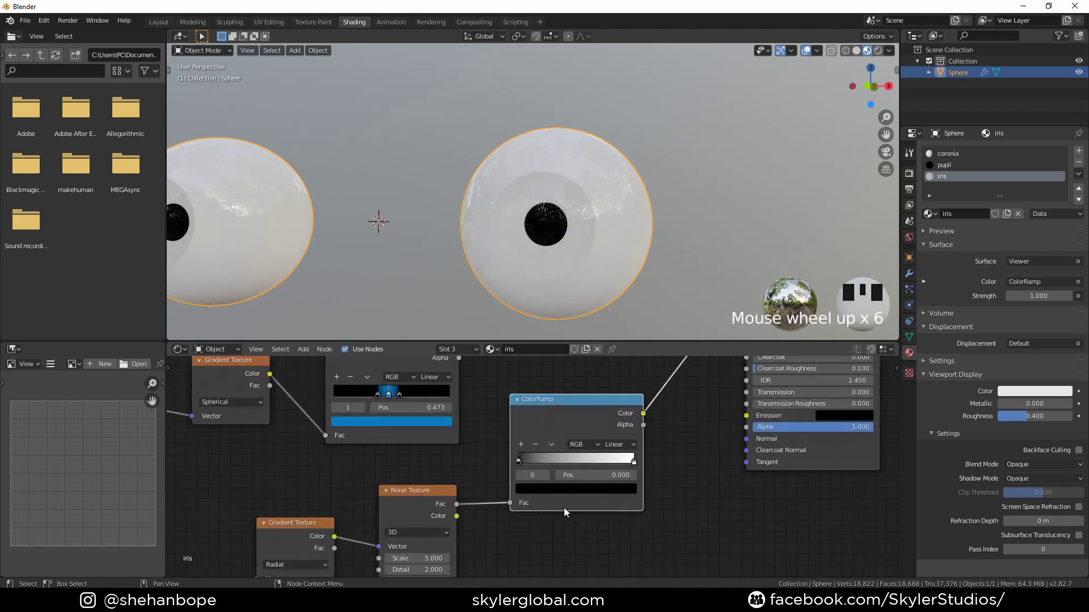
pyautogui.moveTo(518, 461); pyautogui.dragTo(567, 472)
pyautogui.scroll(-3, 494, 511)
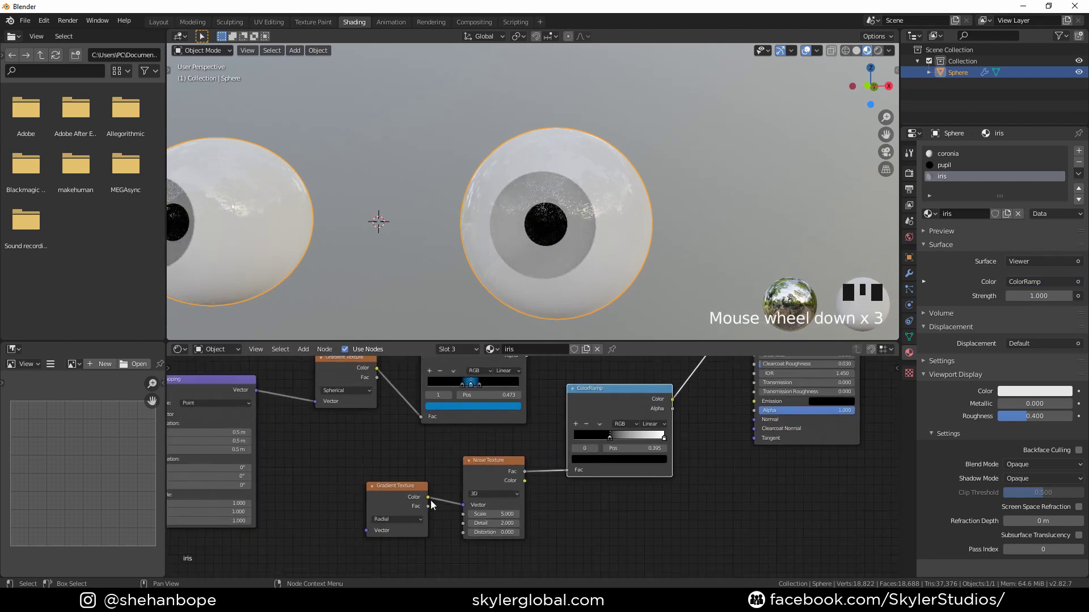
# Add Texture Coordinate and Mapping nodes to the radial Gradient Texture and arrange them below the existing mapping nodes.
pyautogui.click(396, 497)
pyautogui.hotkey('ctrl', 't')
pyautogui.moveTo(396, 497); pyautogui.dragTo(592, 462, button='middle')
pyautogui.moveTo(499, 439); pyautogui.dragTo(491, 539)
pyautogui.moveTo(395, 554); pyautogui.dragTo(426, 552)
pyautogui.scroll(3, 430, 537)
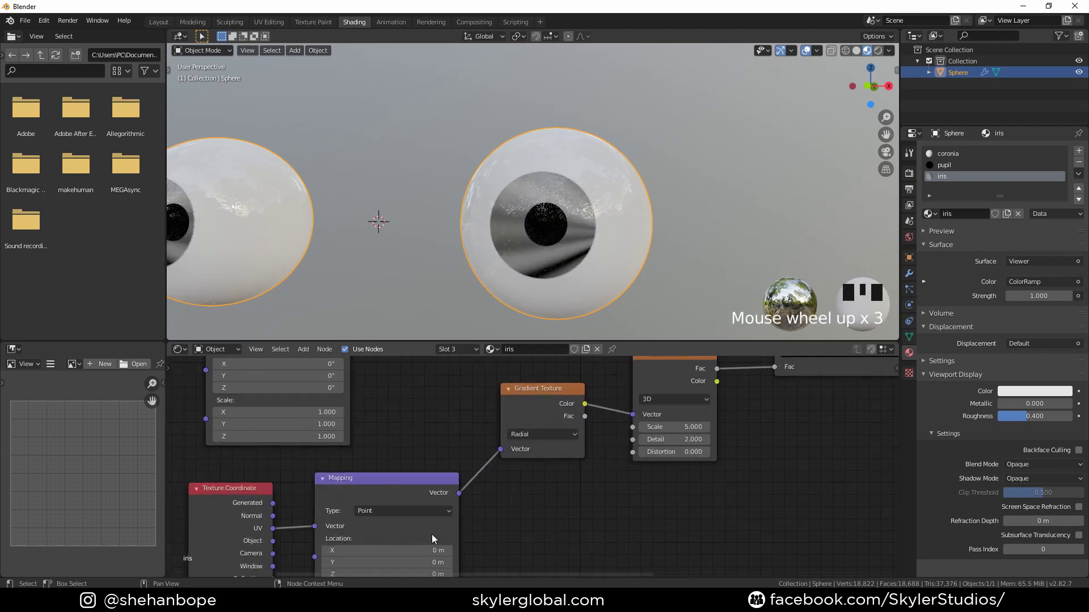
# Set the X, Y and Z location of the radial gradient's Mapping node to 0.5 m.
pyautogui.moveTo(430, 537); pyautogui.dragTo(455, 475, button='middle')
pyautogui.click(453, 481)
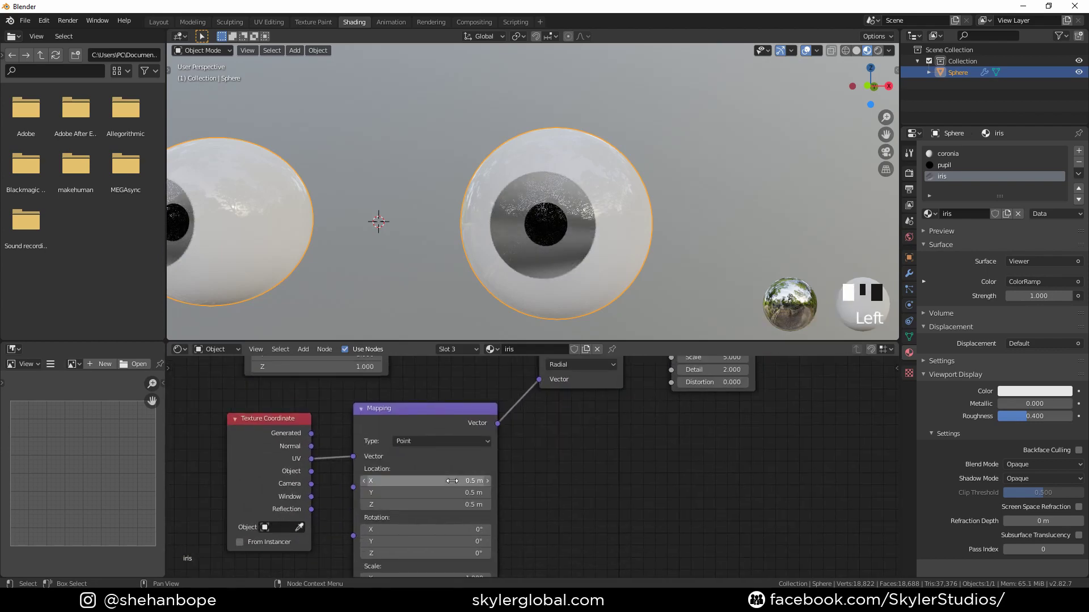
pyautogui.press('Return')
# Set the Noise Texture's scale to 25.
pyautogui.moveTo(687, 467); pyautogui.dragTo(485, 504, button='middle')
pyautogui.scroll(1, 520, 457)
pyautogui.moveTo(521, 458); pyautogui.dragTo(529, 537, button='middle')
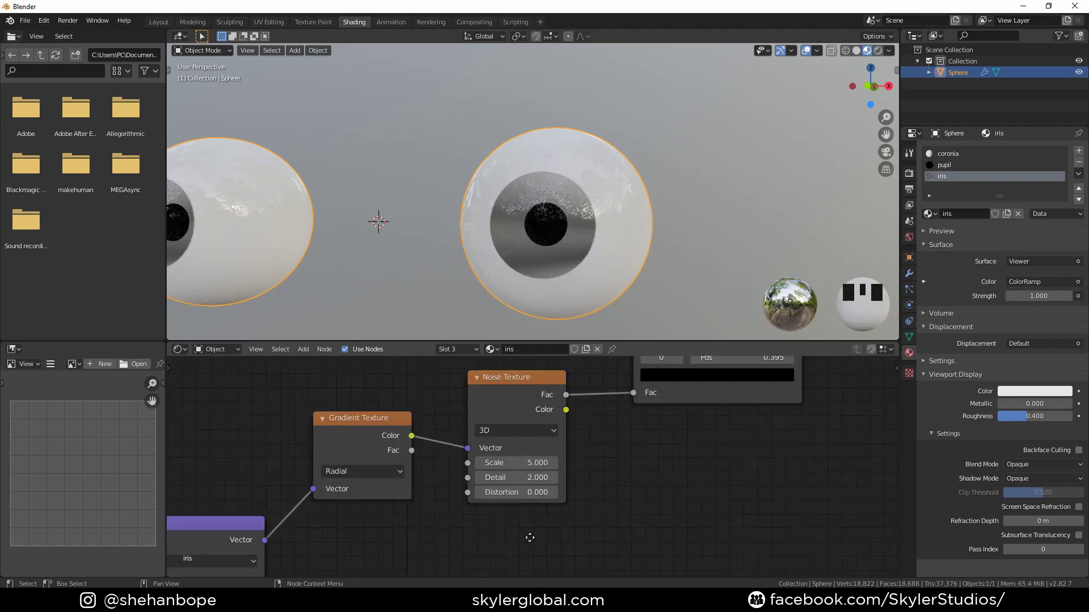
pyautogui.moveTo(516, 463)
pyautogui.mouseDown()
pyautogui.moveTo(573, 462)
pyautogui.moveTo(519, 465)
pyautogui.mouseUp()
pyautogui.write('25')
pyautogui.press('Return')
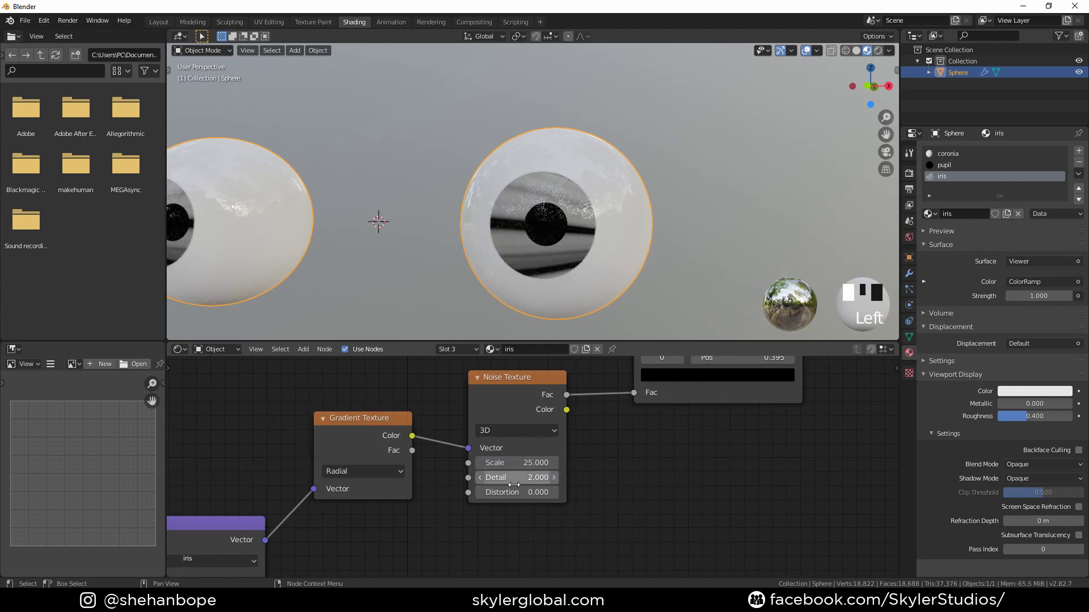
# Set the X, Y and Z location of the radial gradient's Mapping node to -0.5 m.
pyautogui.scroll(-5, 621, 507)
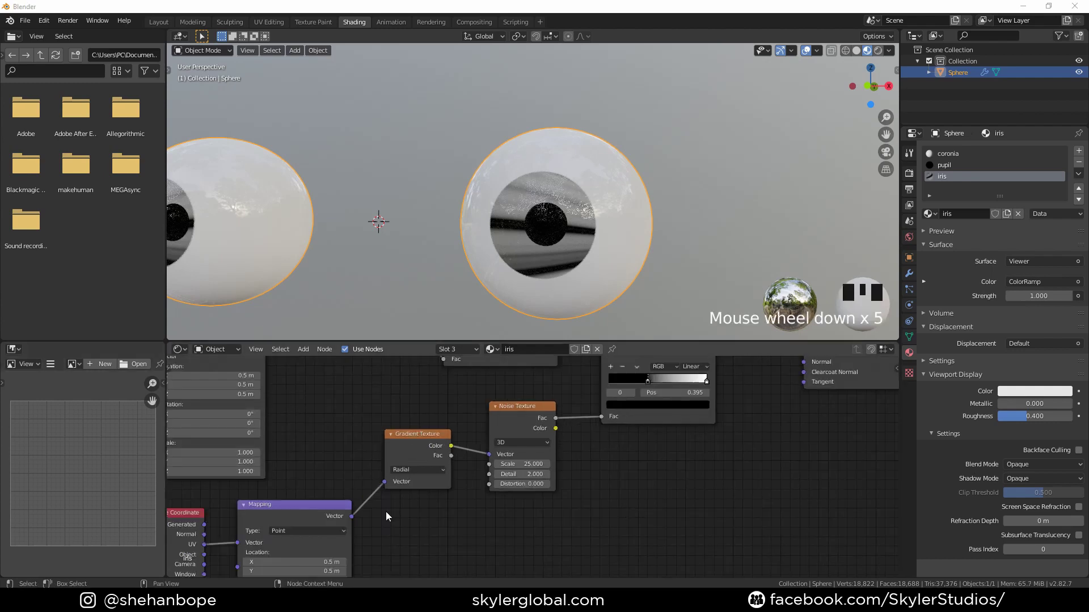
pyautogui.moveTo(382, 518); pyautogui.dragTo(437, 483, button='middle')
pyautogui.moveTo(402, 508); pyautogui.dragTo(403, 525)
pyautogui.write('-0.5')
pyautogui.press('Return')
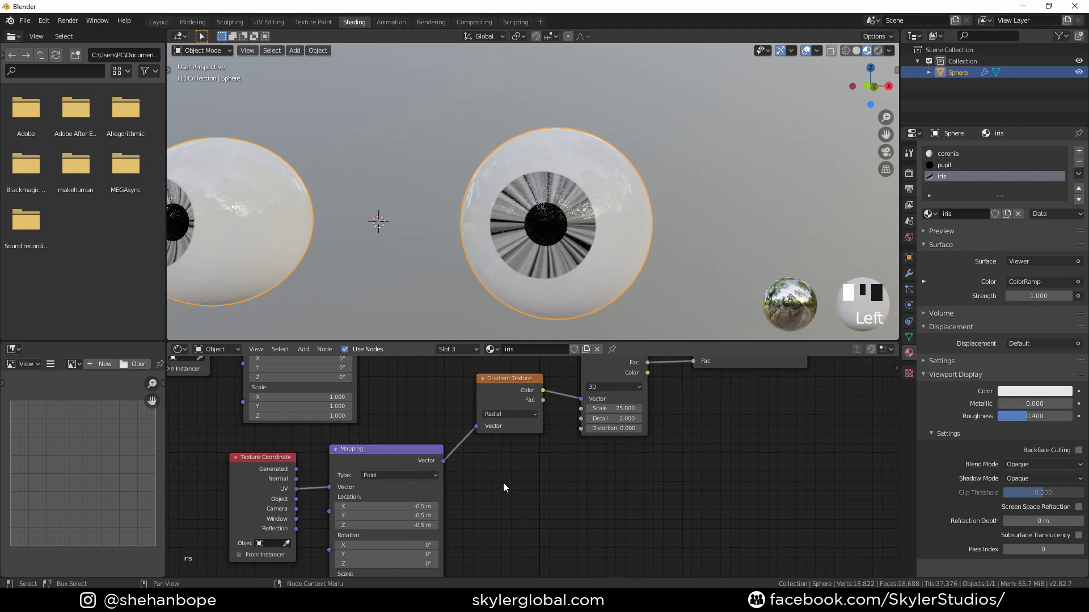
# Set the X, Y and Z location of the spherical gradient's Mapping node to -0.5 m.
pyautogui.moveTo(447, 418); pyautogui.dragTo(507, 560, button='middle')
pyautogui.moveTo(416, 510); pyautogui.dragTo(415, 527)
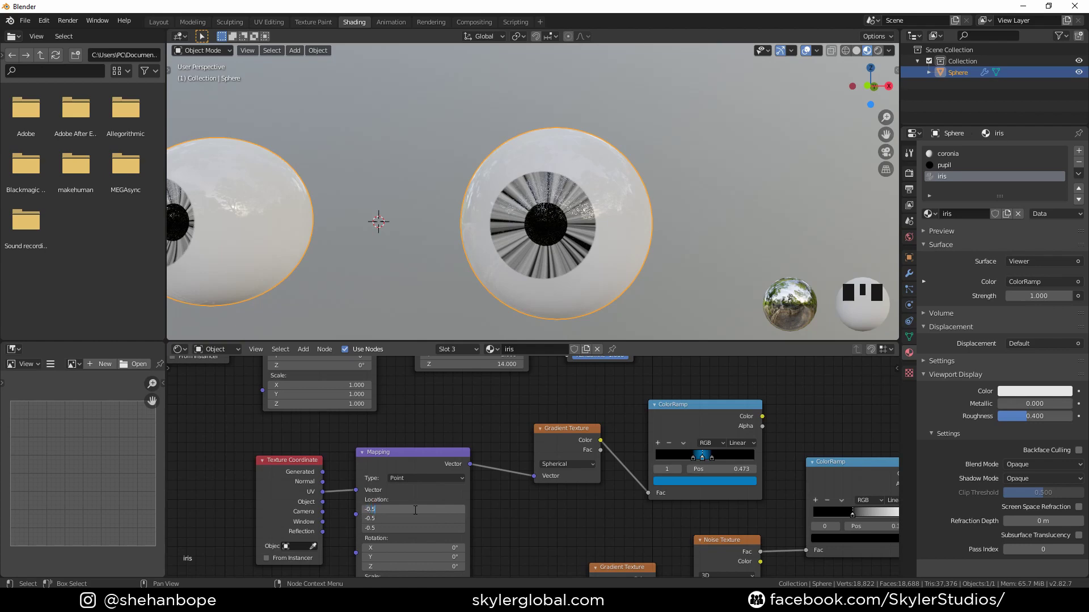
pyautogui.press('Escape')
# Preview the spherical gradient, its ColorRamp and the noise ColorRamp on the eyeball one after another.
pyautogui.keyDown('ctrl'); pyautogui.keyDown('shift'); pyautogui.click(576, 442); pyautogui.keyUp('shift'); pyautogui.keyUp('ctrl')
pyautogui.moveTo(696, 419); pyautogui.dragTo(542, 415, button='middle')
pyautogui.keyDown('ctrl'); pyautogui.keyDown('shift'); pyautogui.click(542, 414); pyautogui.keyUp('shift'); pyautogui.keyUp('ctrl')
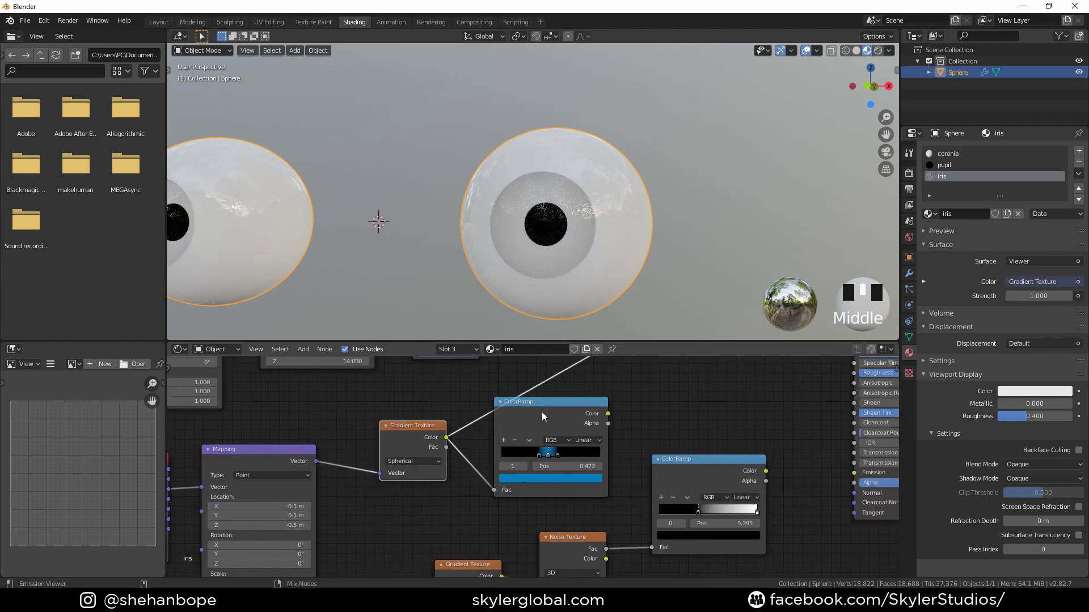
pyautogui.moveTo(649, 441); pyautogui.dragTo(612, 435, button='middle')
pyautogui.scroll(-4, 600, 475)
pyautogui.moveTo(600, 474)
pyautogui.mouseDown(button='middle')
pyautogui.moveTo(594, 419)
pyautogui.moveTo(532, 430)
pyautogui.mouseUp(button='middle')
pyautogui.keyDown('ctrl'); pyautogui.keyDown('shift'); pyautogui.click(553, 431); pyautogui.keyUp('shift'); pyautogui.keyUp('ctrl')
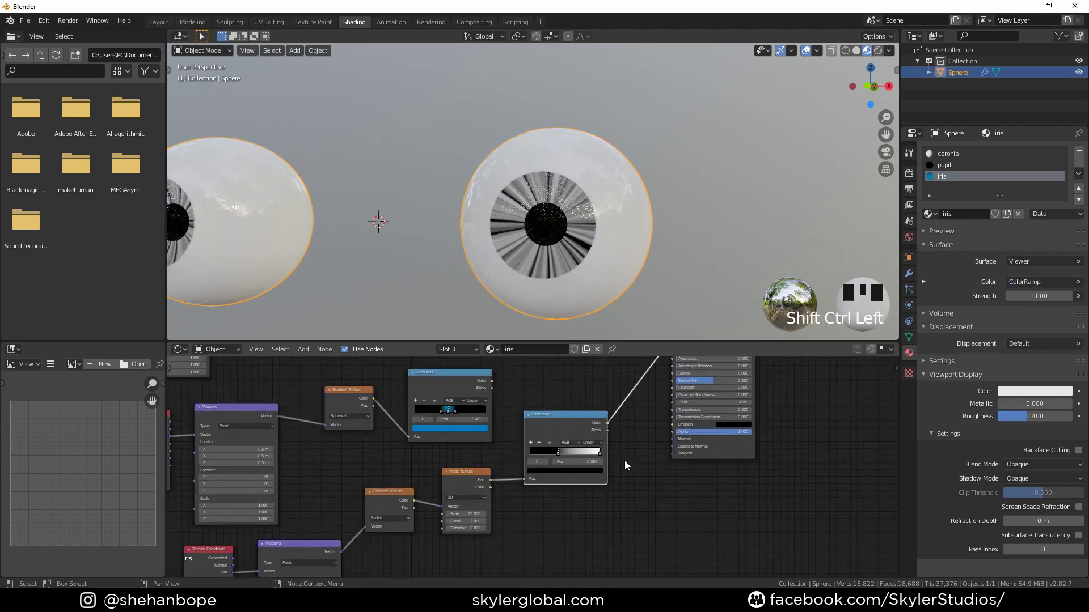
# Move the Principled BSDF aside and add a MixRGB node onto the noise ColorRamp's output link.
pyautogui.scroll(-3, 685, 477)
pyautogui.moveTo(636, 469); pyautogui.dragTo(572, 515, button='middle')
pyautogui.scroll(-3, 642, 475)
pyautogui.moveTo(642, 481); pyautogui.dragTo(556, 458, button='middle')
pyautogui.moveTo(556, 458); pyautogui.dragTo(624, 469)
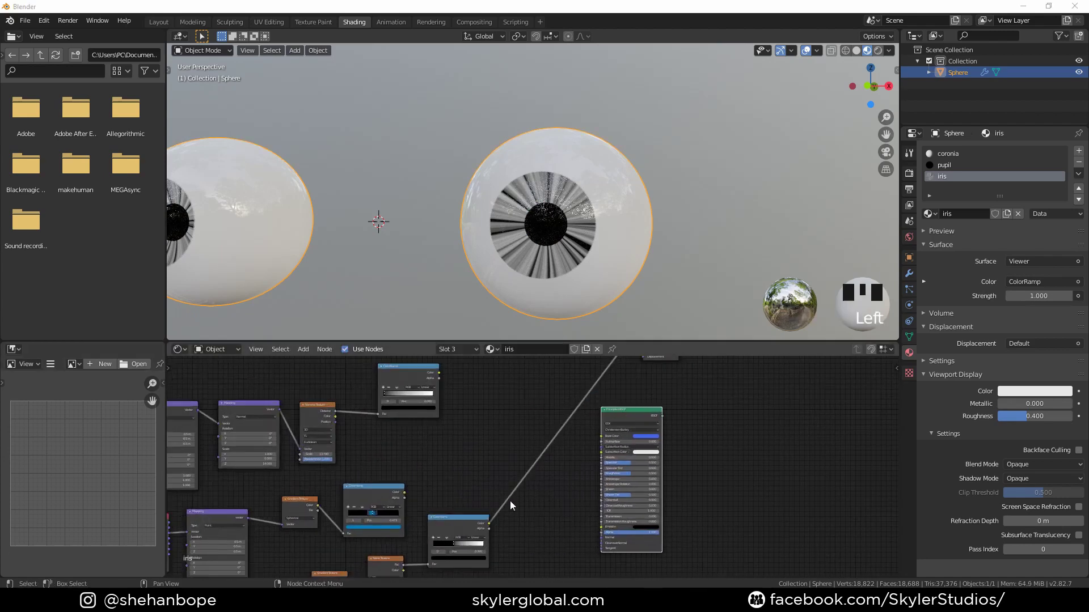
pyautogui.hotkey('shift', 'a')
pyautogui.click(529, 457)
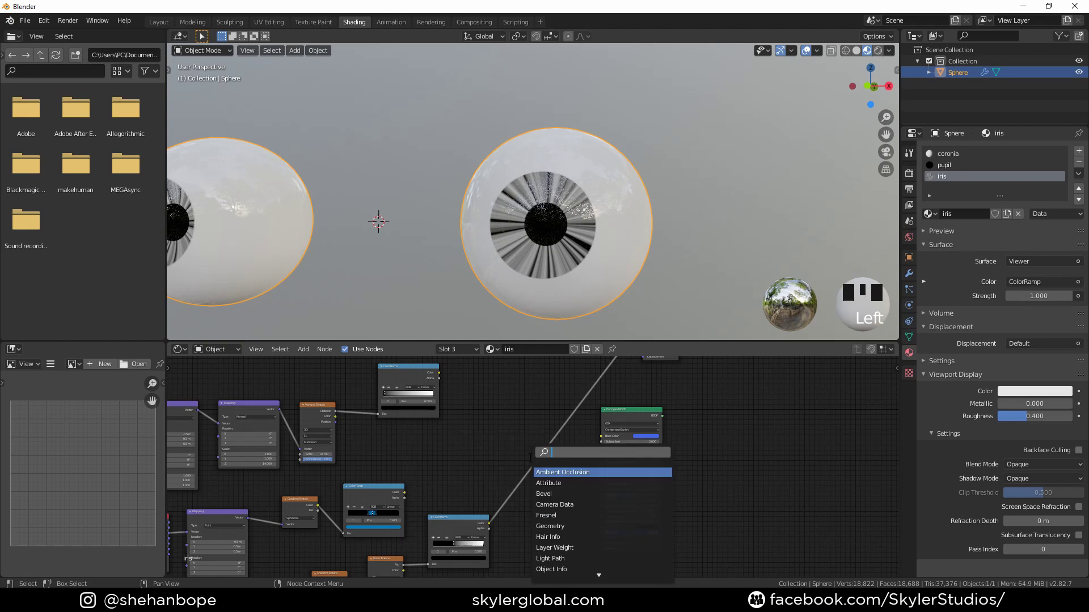
pyautogui.write('mix')
pyautogui.click(547, 483)
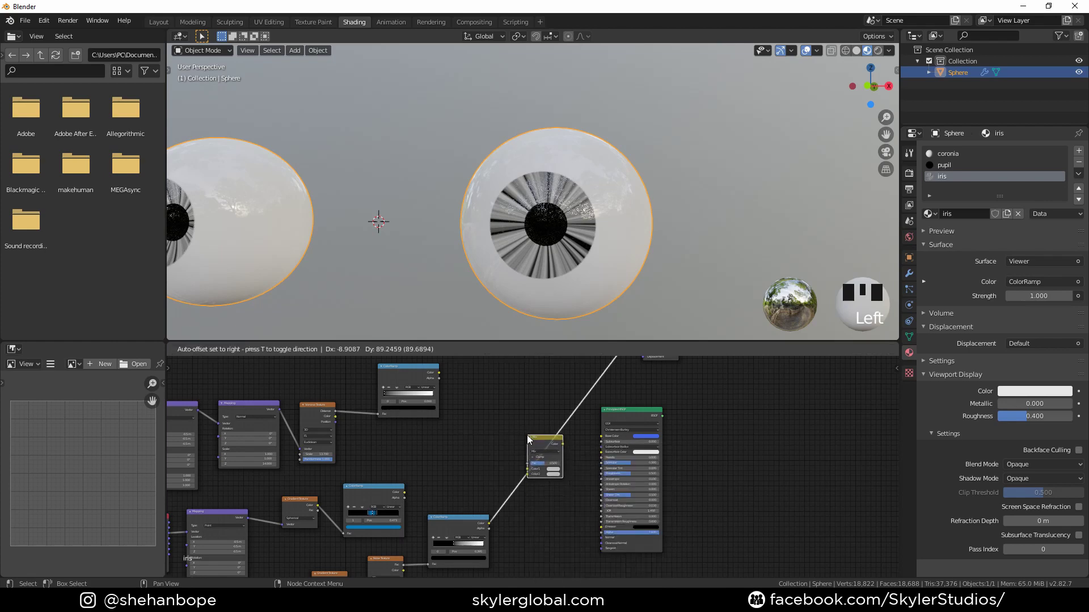
pyautogui.click(526, 435)
# Connect the blue gradient ColorRamp to the mix node's Color2 and preview the mix on the eyeball.
pyautogui.scroll(4, 475, 486)
pyautogui.moveTo(360, 456); pyautogui.dragTo(529, 431)
pyautogui.keyDown('ctrl'); pyautogui.keyDown('shift'); pyautogui.click(556, 405); pyautogui.keyUp('shift'); pyautogui.keyUp('ctrl')
pyautogui.scroll(4, 551, 468)
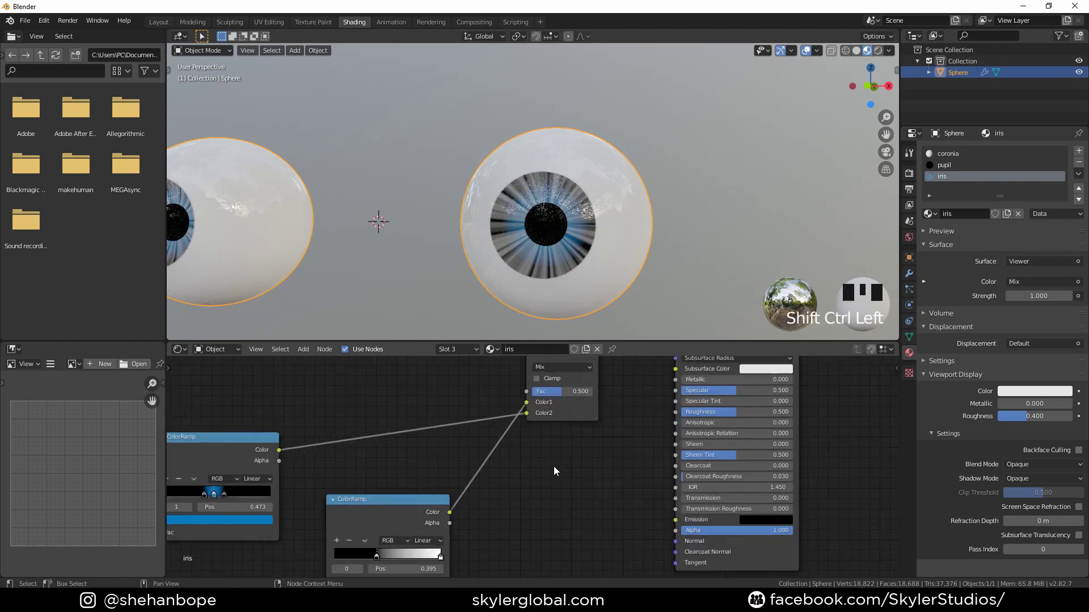
# Swap the mix node's two color inputs and set its blend mode to Multiply.
pyautogui.moveTo(551, 468); pyautogui.dragTo(563, 515, button='middle')
pyautogui.moveTo(538, 451)
pyautogui.mouseDown()
pyautogui.moveTo(541, 464)
pyautogui.moveTo(580, 440)
pyautogui.moveTo(571, 448)
pyautogui.mouseUp()
pyautogui.scroll(1, 570, 448)
pyautogui.click(591, 399)
pyautogui.click(591, 348)
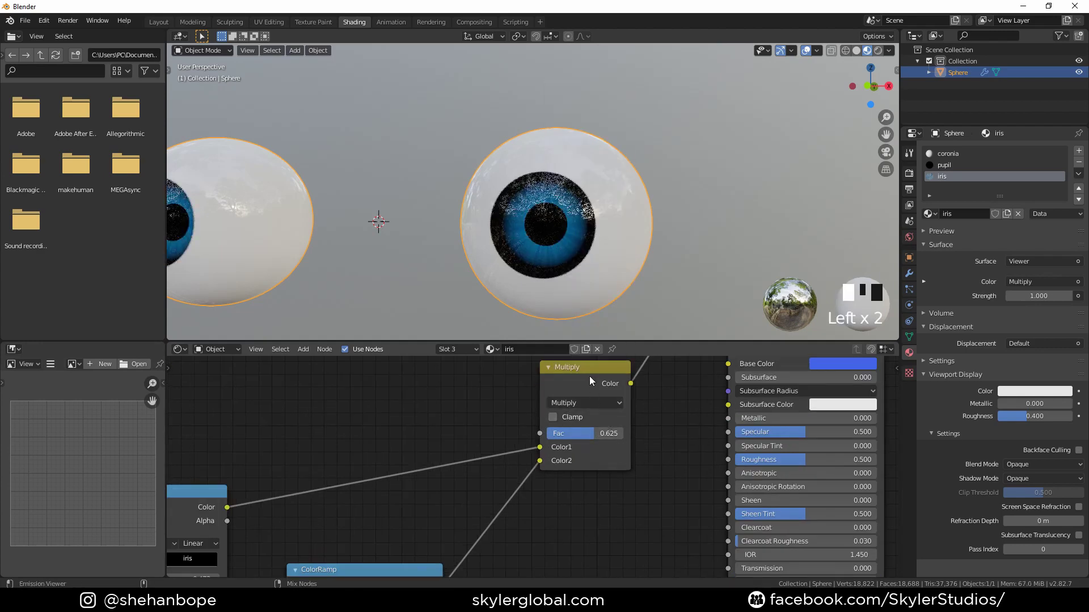
pyautogui.keyDown('ctrl'); pyautogui.keyDown('shift'); pyautogui.click(601, 454); pyautogui.keyUp('shift'); pyautogui.keyUp('ctrl')
# Set the Multiply node's factor to 0.7.
pyautogui.scroll(2, 601, 454)
pyautogui.moveTo(590, 434); pyautogui.dragTo(618, 433)
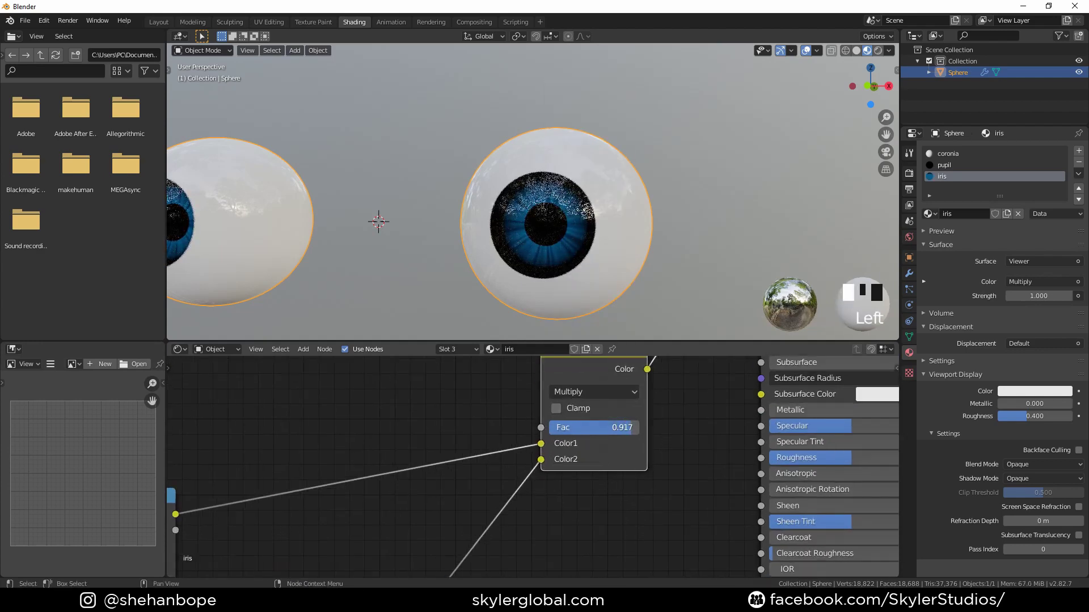
pyautogui.doubleClick(615, 428)
pyautogui.write('0.')
# Move the gradient ColorRamp's last black stop to 0.545 and preview the Multiply result on both eyeballs.
pyautogui.scroll(-1, 614, 434)
pyautogui.moveTo(603, 490); pyautogui.dragTo(697, 568, button='middle')
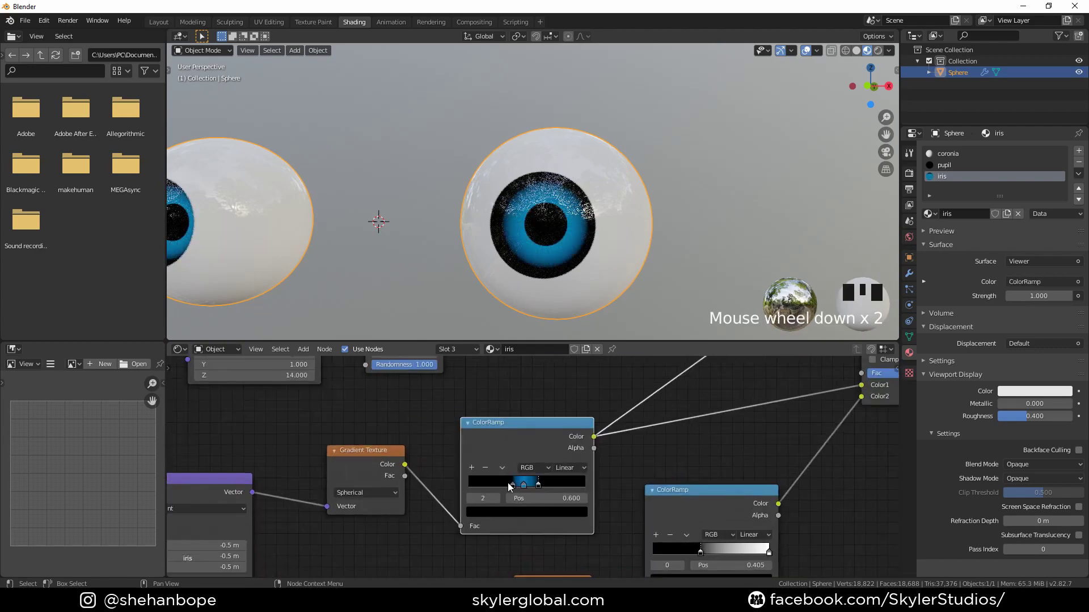
pyautogui.moveTo(508, 486); pyautogui.dragTo(532, 487)
pyautogui.moveTo(579, 484)
pyautogui.mouseDown(button='middle')
pyautogui.moveTo(483, 487)
pyautogui.moveTo(298, 559)
pyautogui.mouseUp(button='middle')
pyautogui.scroll(-4, 520, 510)
pyautogui.keyDown('ctrl'); pyautogui.keyDown('shift'); pyautogui.click(581, 427); pyautogui.keyUp('shift'); pyautogui.keyUp('ctrl')
pyautogui.scroll(-3, 575, 487)
pyautogui.scroll(-3, 601, 284)
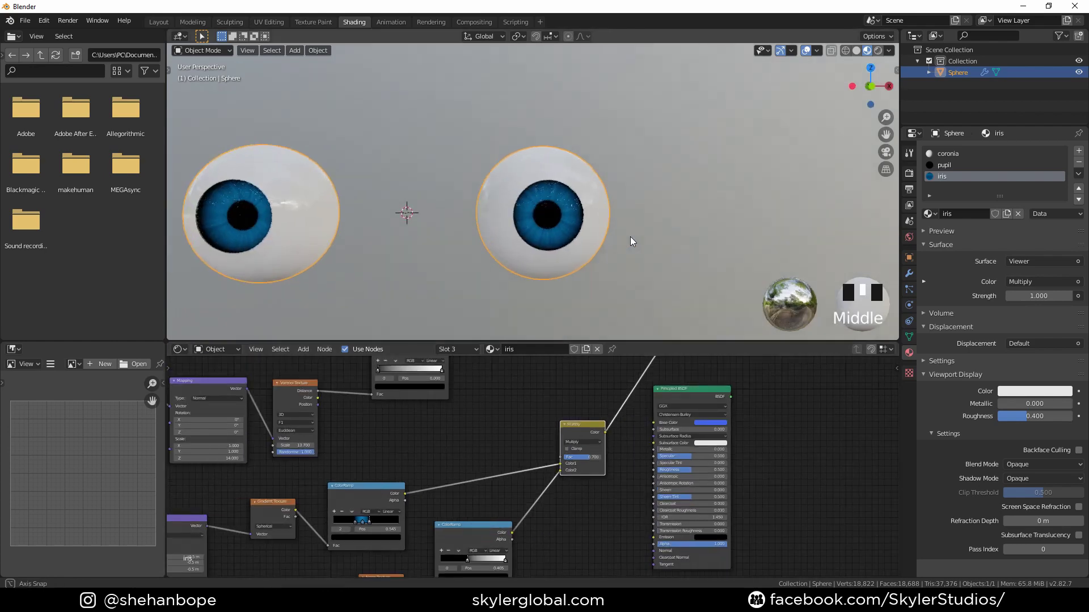
pyautogui.moveTo(632, 238); pyautogui.dragTo(545, 247, button='middle')
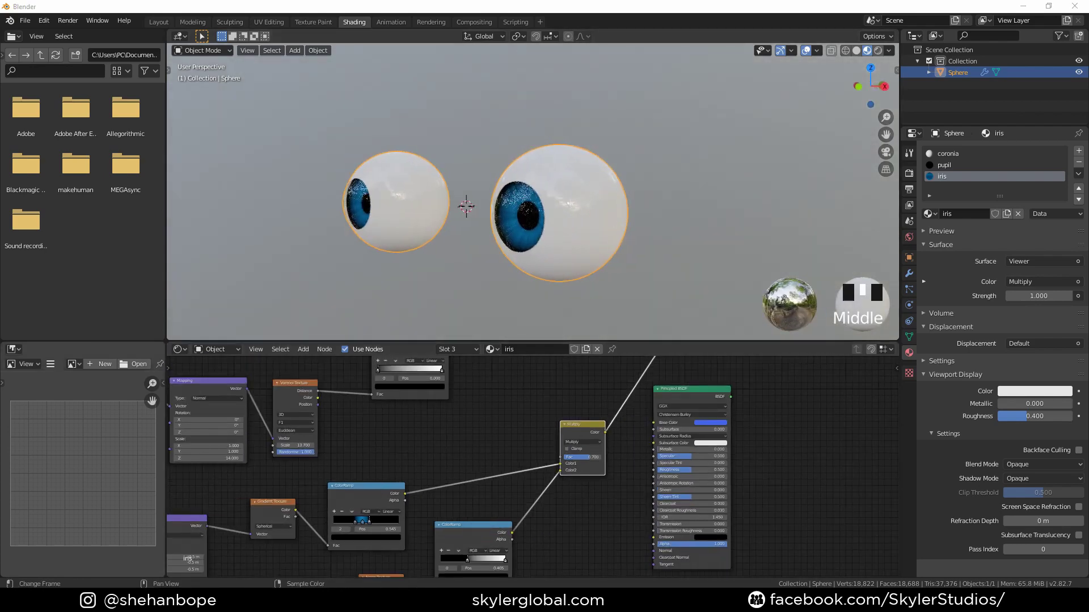
# Move the Principled BSDF and Material Output aside and add a second MixRGB node above the Multiply node.
pyautogui.scroll(-5, 615, 496)
pyautogui.moveTo(618, 494); pyautogui.dragTo(417, 525, button='middle')
pyautogui.moveTo(435, 451); pyautogui.dragTo(490, 440)
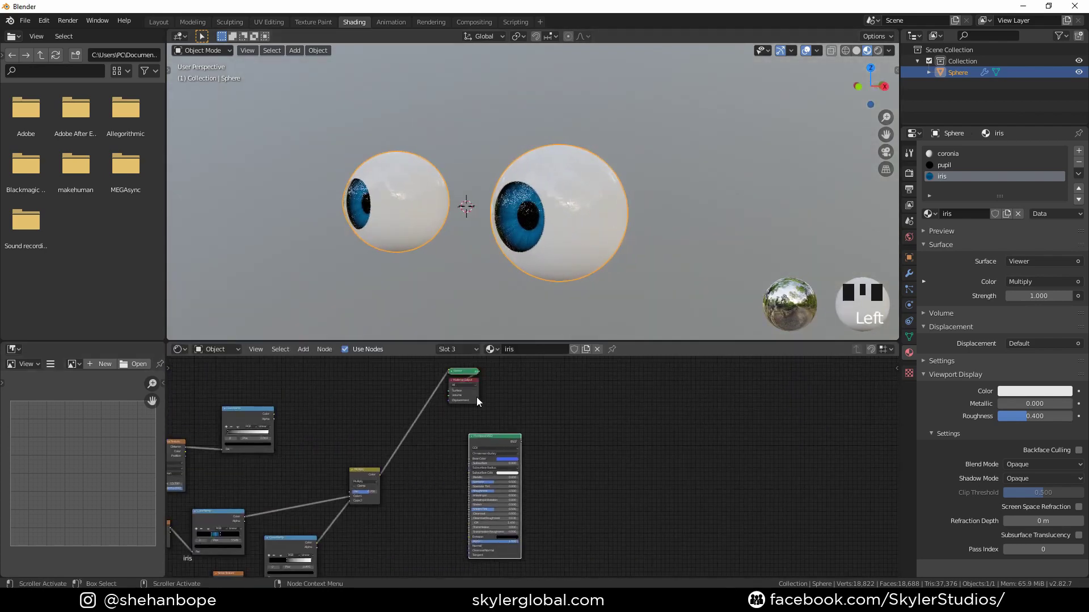
pyautogui.moveTo(477, 401); pyautogui.dragTo(661, 415)
pyautogui.hotkey('shift', 'a')
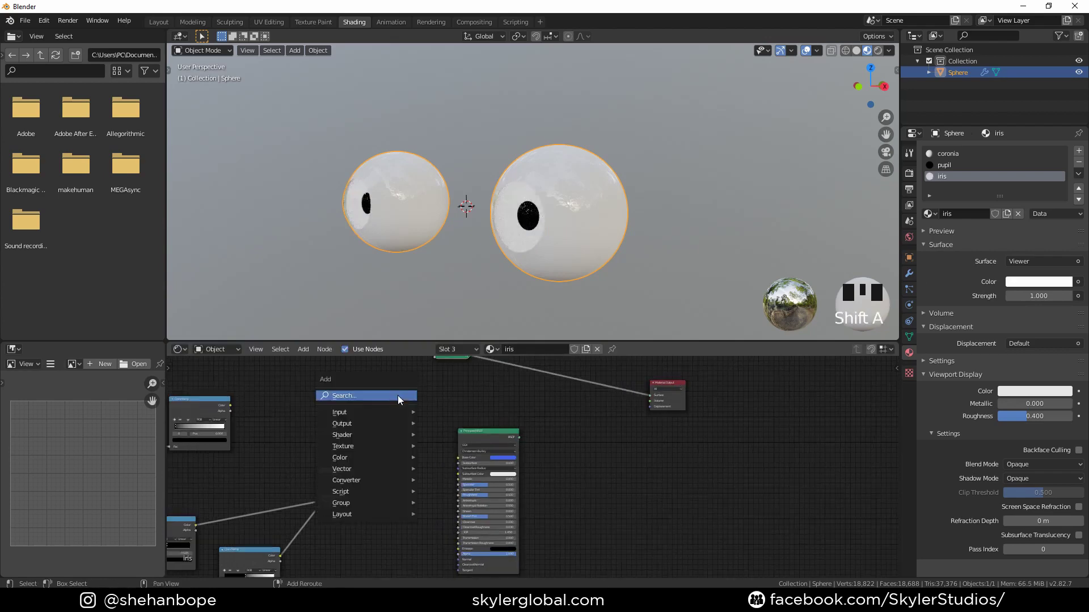
pyautogui.click(400, 396)
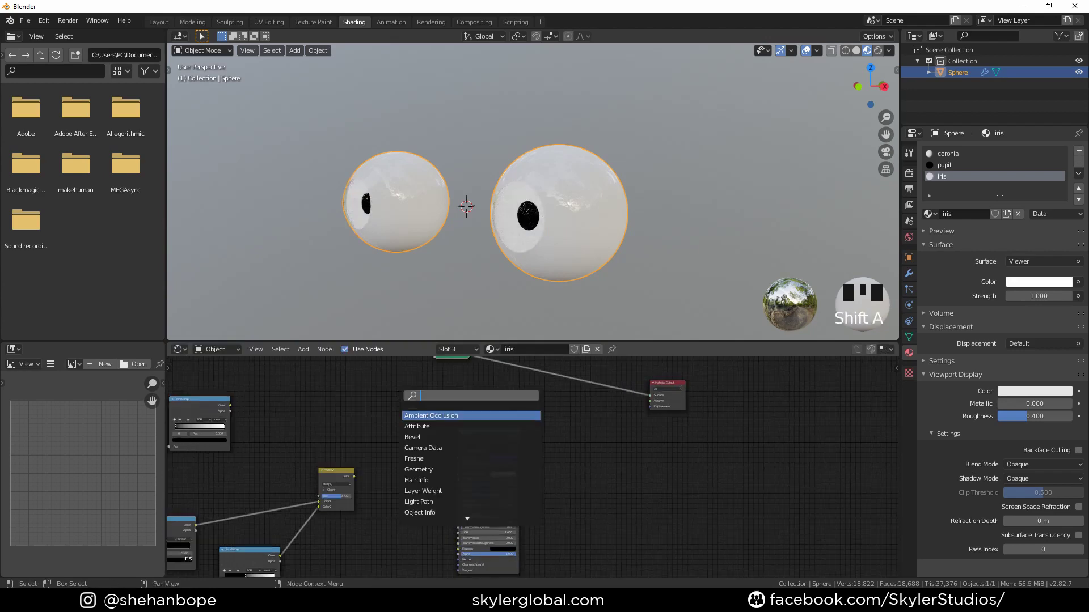
pyautogui.write('mix')
pyautogui.press('Down')
pyautogui.press('Return')
pyautogui.click(407, 403)
pyautogui.scroll(2, 391, 423)
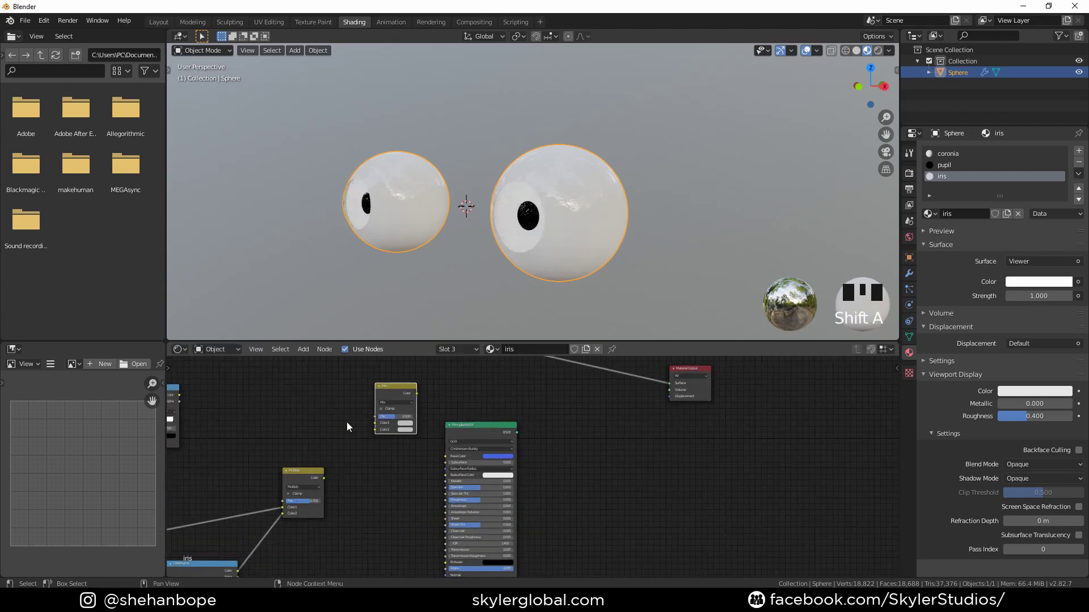
# Connect the Multiply node to the new mix node's Color1 and the Voronoi ColorRamp to Color2, and preview the mix.
pyautogui.moveTo(249, 393); pyautogui.dragTo(477, 425)
pyautogui.keyDown('ctrl'); pyautogui.keyDown('shift'); pyautogui.click(502, 384); pyautogui.keyUp('shift'); pyautogui.keyUp('ctrl')
pyautogui.moveTo(512, 279); pyautogui.dragTo(549, 250, button='middle')
# Try Darken as the second mix node's blend mode, and set it to Color Dodge.
pyautogui.scroll(2, 549, 250)
pyautogui.scroll(1, 536, 402)
pyautogui.click(499, 396)
pyautogui.click(506, 416)
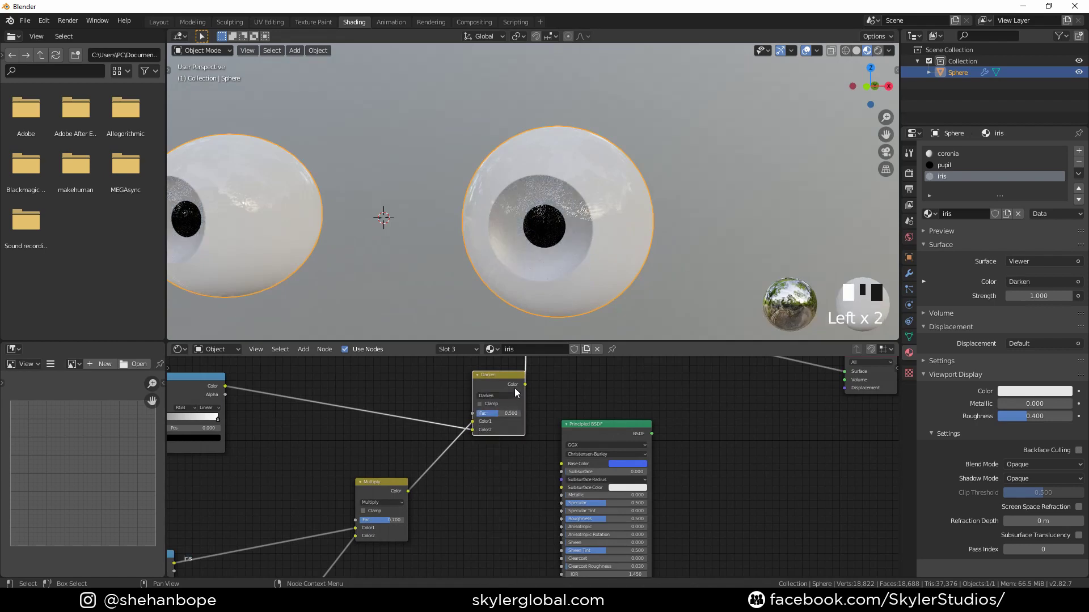
pyautogui.click(511, 396)
pyautogui.click(508, 461)
# Remove the Viewer node and route Color Dodge through the Principled BSDF's Base Color to the Material Output.
pyautogui.scroll(-6, 605, 420)
pyautogui.moveTo(639, 405); pyautogui.dragTo(595, 424, button='middle')
pyautogui.moveTo(543, 463); pyautogui.dragTo(591, 406)
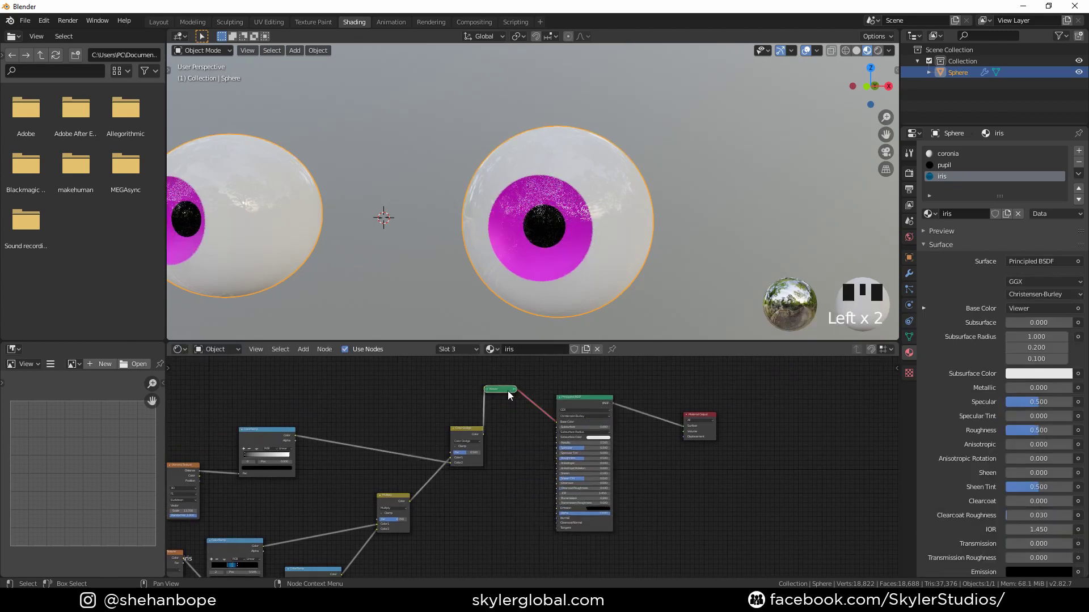
pyautogui.hotkey('ctrl', 'x')
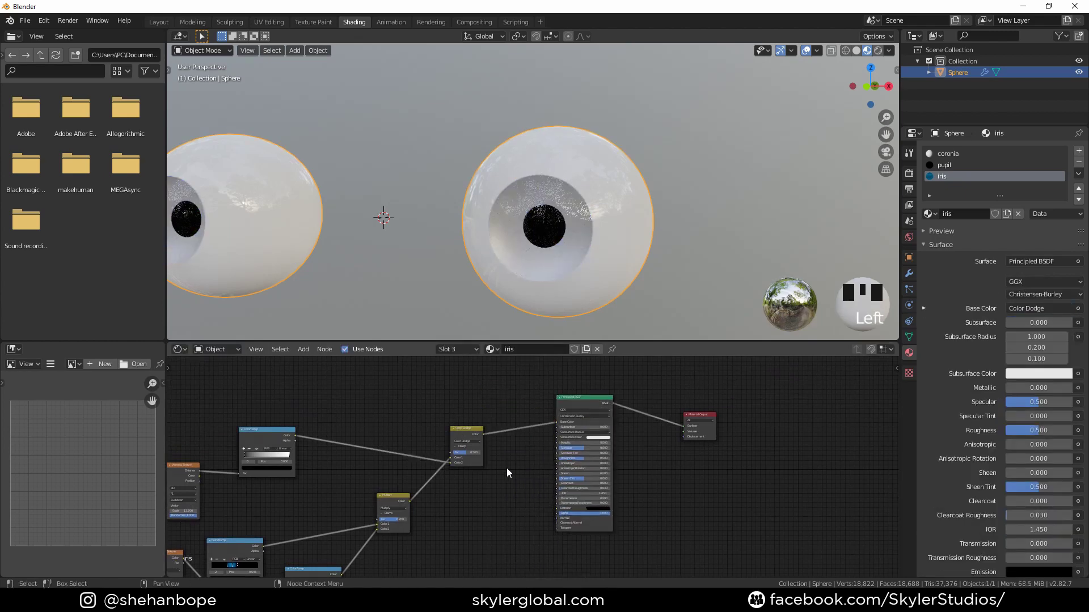
# Change the color of the gradient ColorRamp's middle stop from blue to green.
pyautogui.moveTo(573, 277); pyautogui.dragTo(645, 280, button='middle')
pyautogui.scroll(2, 574, 266)
pyautogui.scroll(3, 660, 387)
pyautogui.scroll(-4, 624, 266)
pyautogui.scroll(2, 462, 530)
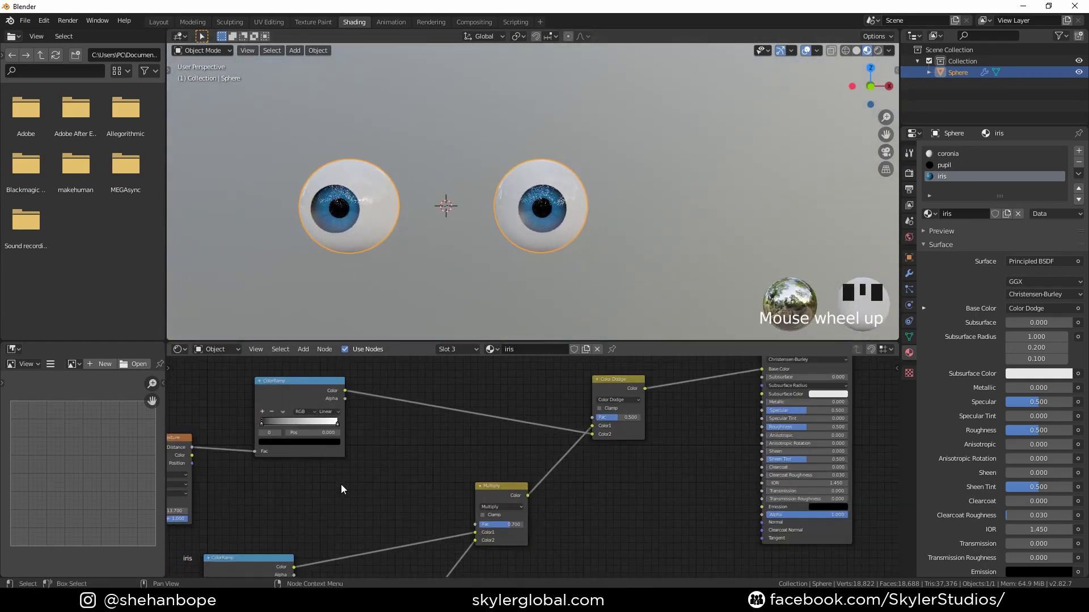
pyautogui.moveTo(426, 448); pyautogui.dragTo(684, 303, button='middle')
pyautogui.scroll(10, 536, 494)
pyautogui.scroll(6, 617, 182)
pyautogui.moveTo(589, 228); pyautogui.dragTo(594, 214, button='middle')
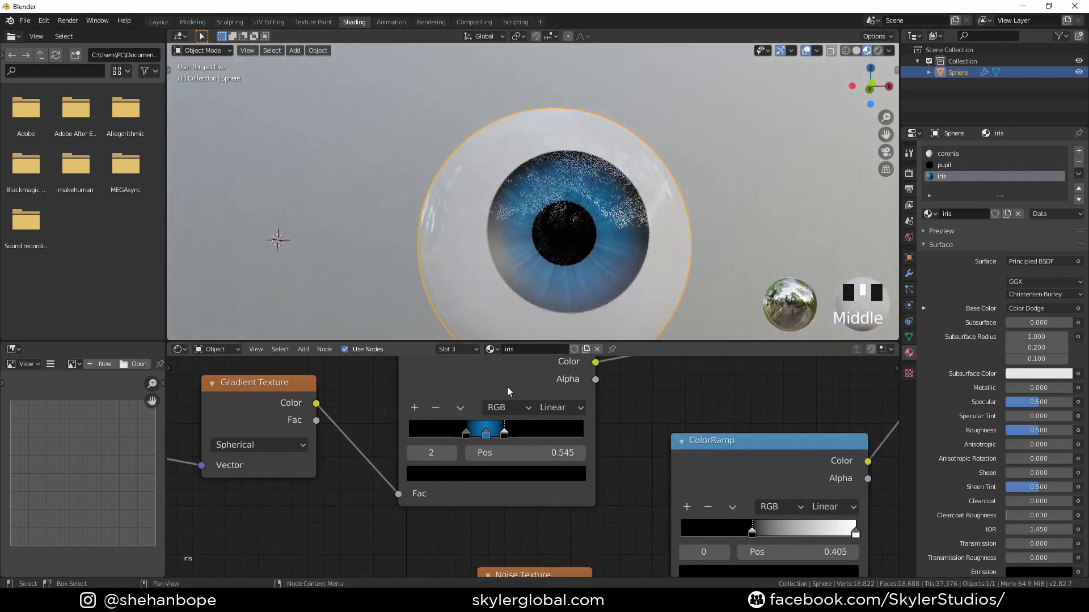
pyautogui.click(486, 433)
pyautogui.click(502, 475)
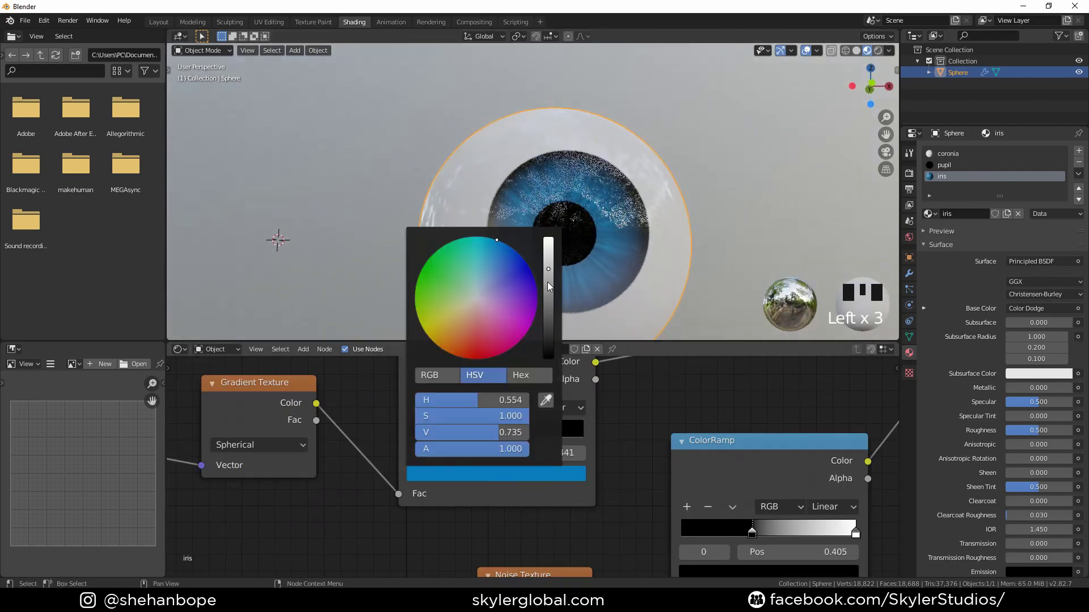
pyautogui.moveTo(463, 255); pyautogui.dragTo(438, 269)
# Add an Emission shader node below the link between the Color Dodge node and the Principled BSDF.
pyautogui.scroll(-5, 679, 410)
pyautogui.scroll(-2, 679, 410)
pyautogui.moveTo(679, 410); pyautogui.dragTo(383, 487, button='middle')
pyautogui.scroll(-3, 383, 487)
pyautogui.scroll(-5, 424, 448)
pyautogui.moveTo(423, 449); pyautogui.dragTo(396, 490, button='middle')
pyautogui.click(485, 420)
pyautogui.hotkey('shift', 'a')
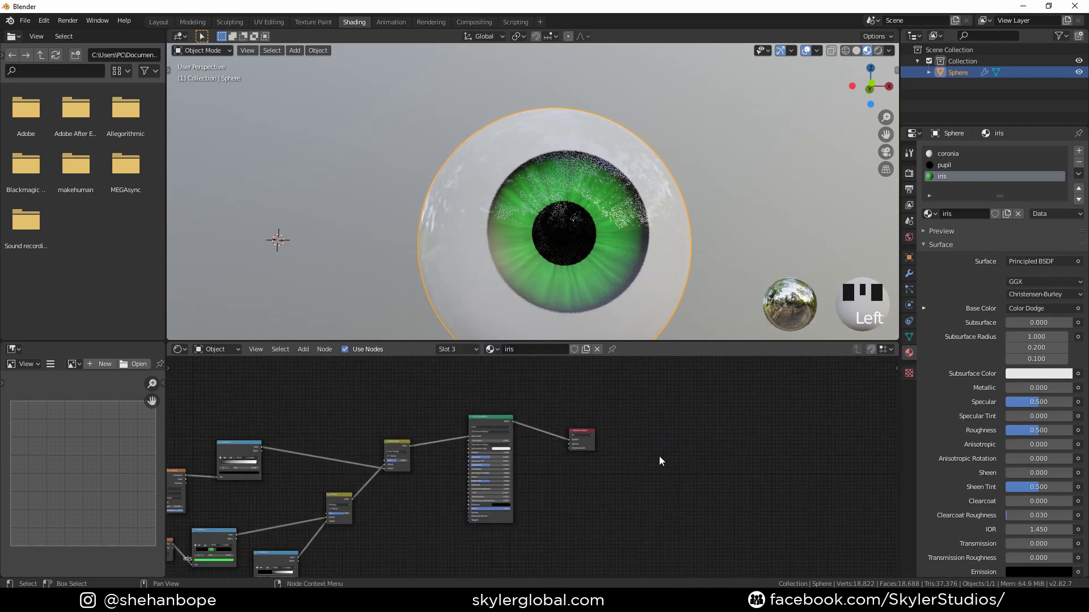
pyautogui.hotkey('shift', 'a')
pyautogui.click(659, 457)
pyautogui.write('emi')
pyautogui.press('Return')
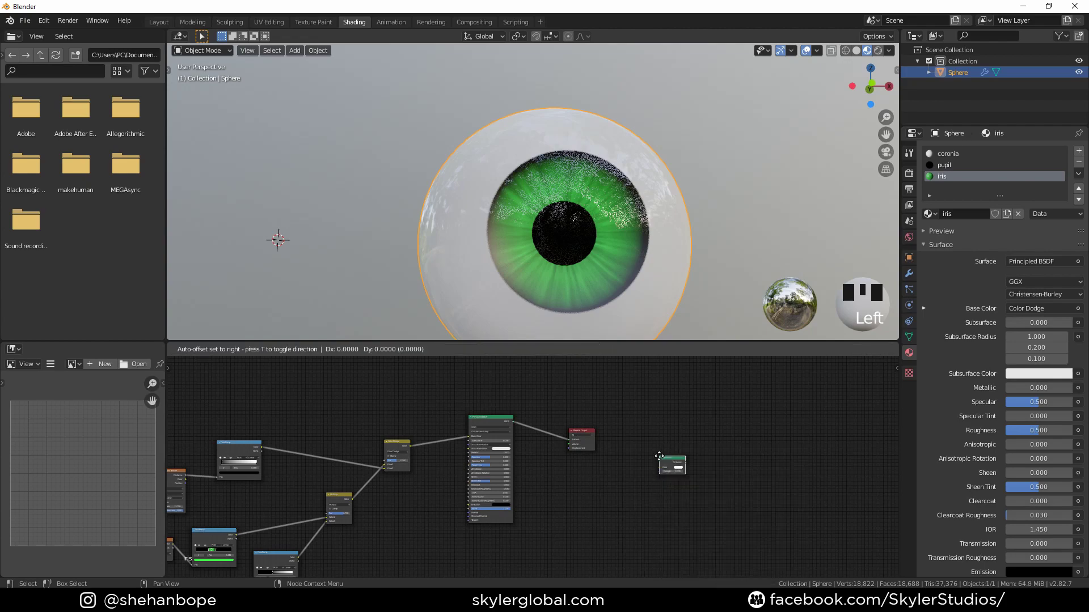
pyautogui.click(433, 502)
# Insert the Emission node into the Color Dodge link and place the Principled BSDF beside it.
pyautogui.moveTo(488, 428); pyautogui.dragTo(528, 469)
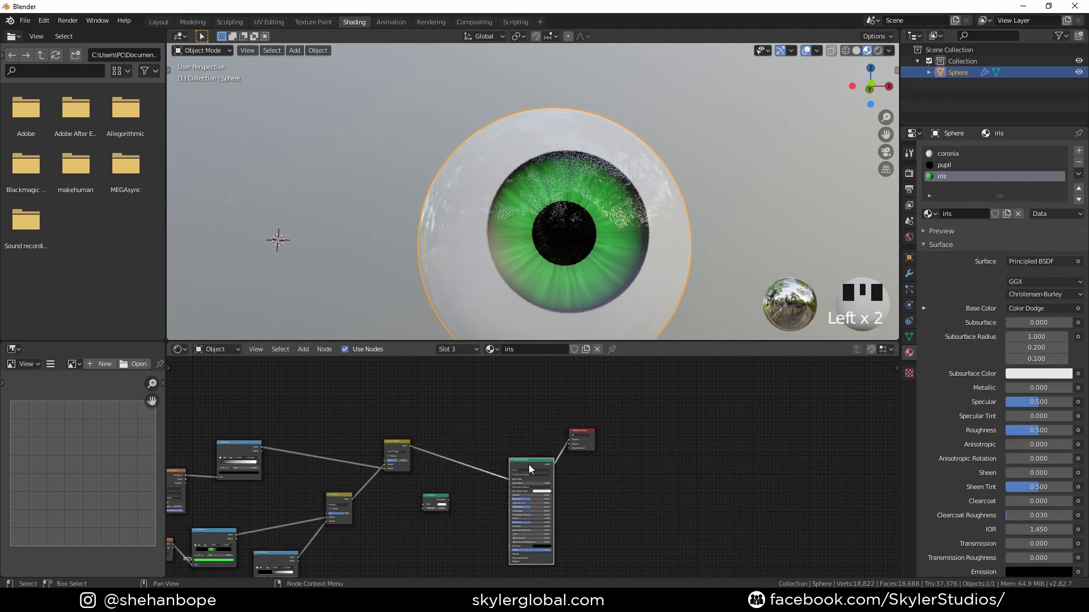
pyautogui.moveTo(437, 504); pyautogui.dragTo(458, 466)
pyautogui.scroll(2, 468, 510)
pyautogui.moveTo(541, 463); pyautogui.dragTo(510, 469)
pyautogui.scroll(2, 438, 497)
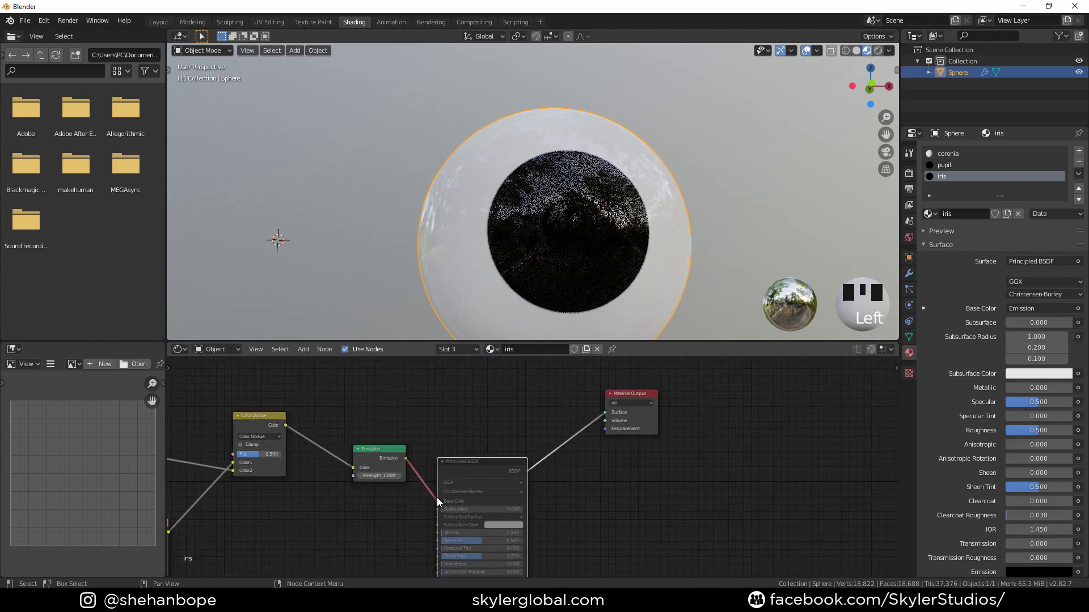
# Connect the Emission node to the Material Output's Surface and unmute the Principled BSDF.
pyautogui.moveTo(407, 457); pyautogui.dragTo(607, 413)
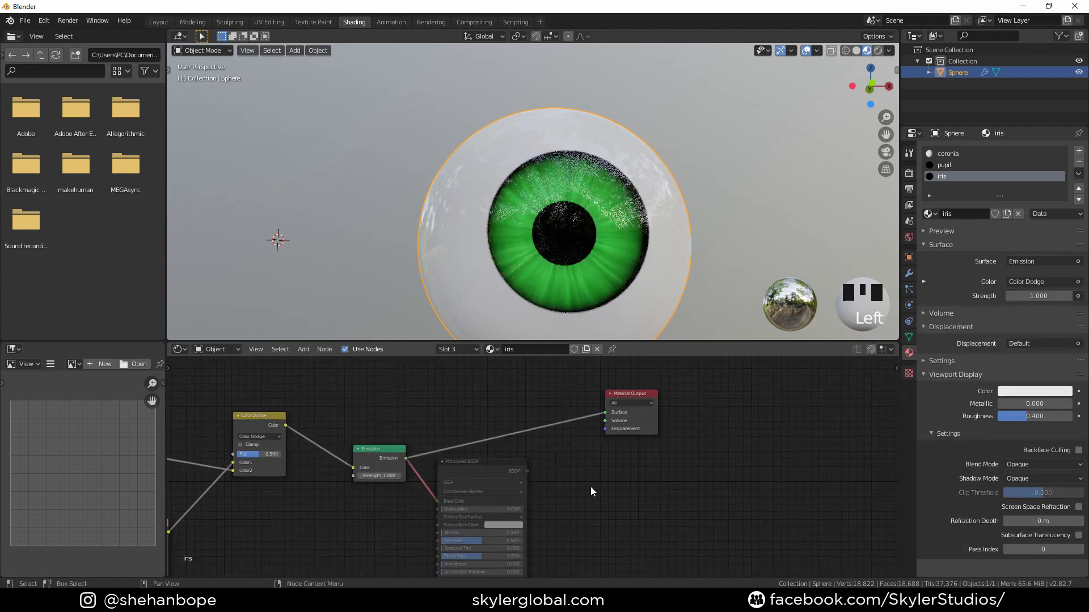
pyautogui.scroll(-4, 526, 502)
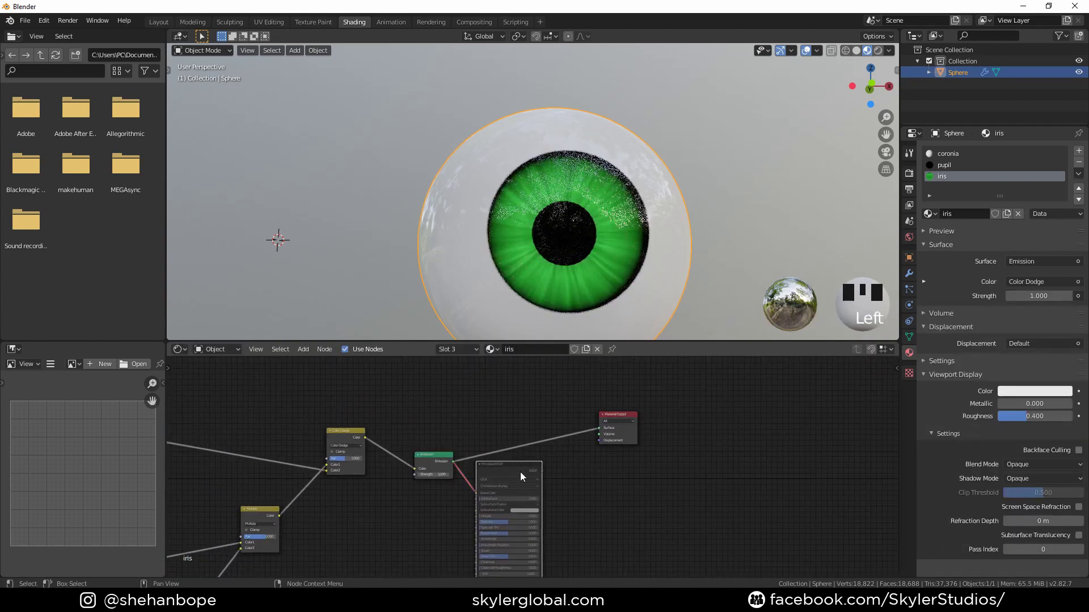
pyautogui.press('m')
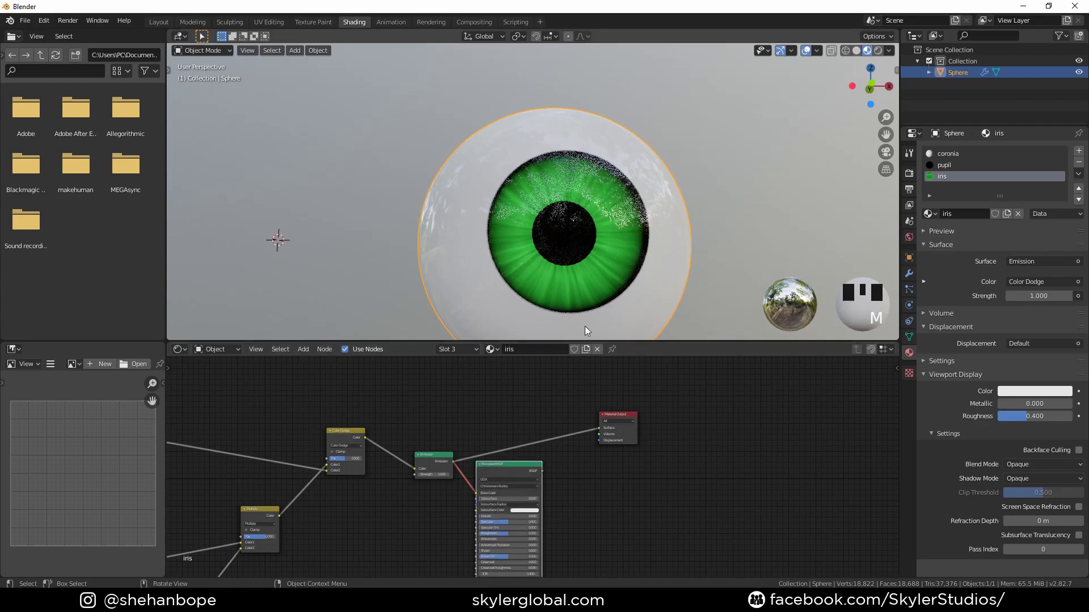